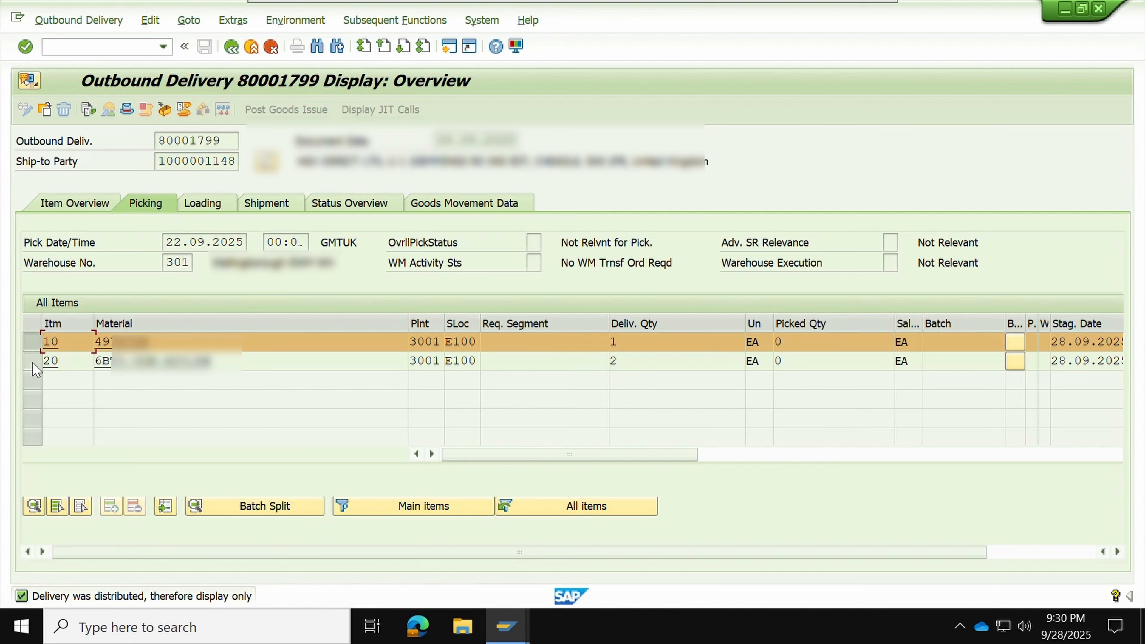
Select item 20 of delivery 80001799 on the Picking tab and open its item details
click(32, 362)
click(32, 342)
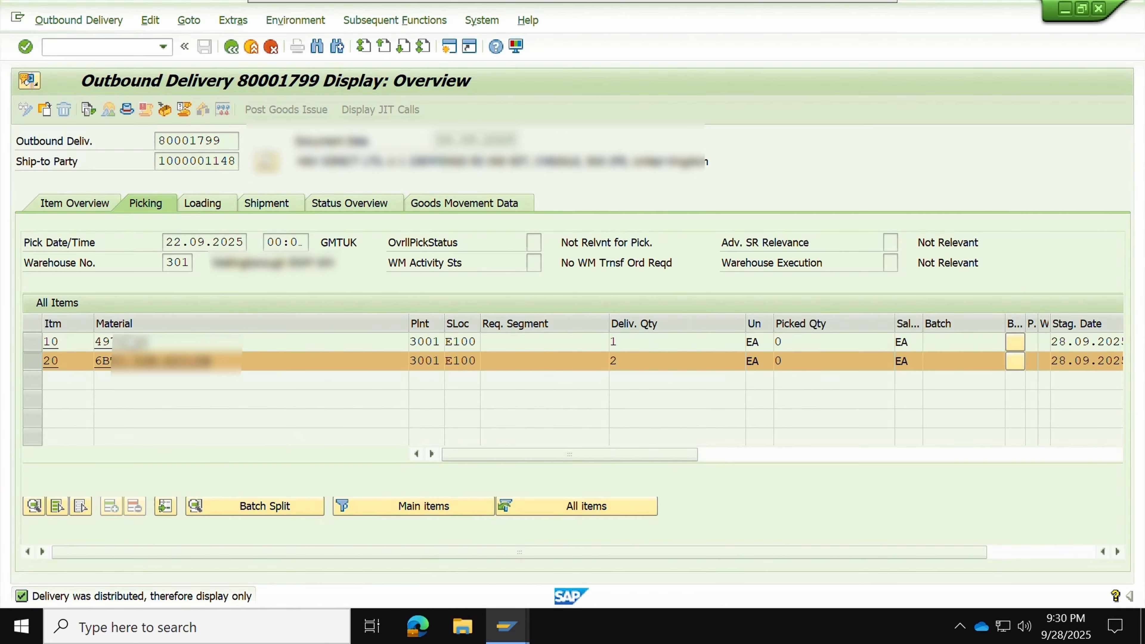
key(F2)
Check item 20's reference sales order 200000040 and its material, then return to the delivery overview
click(824, 206)
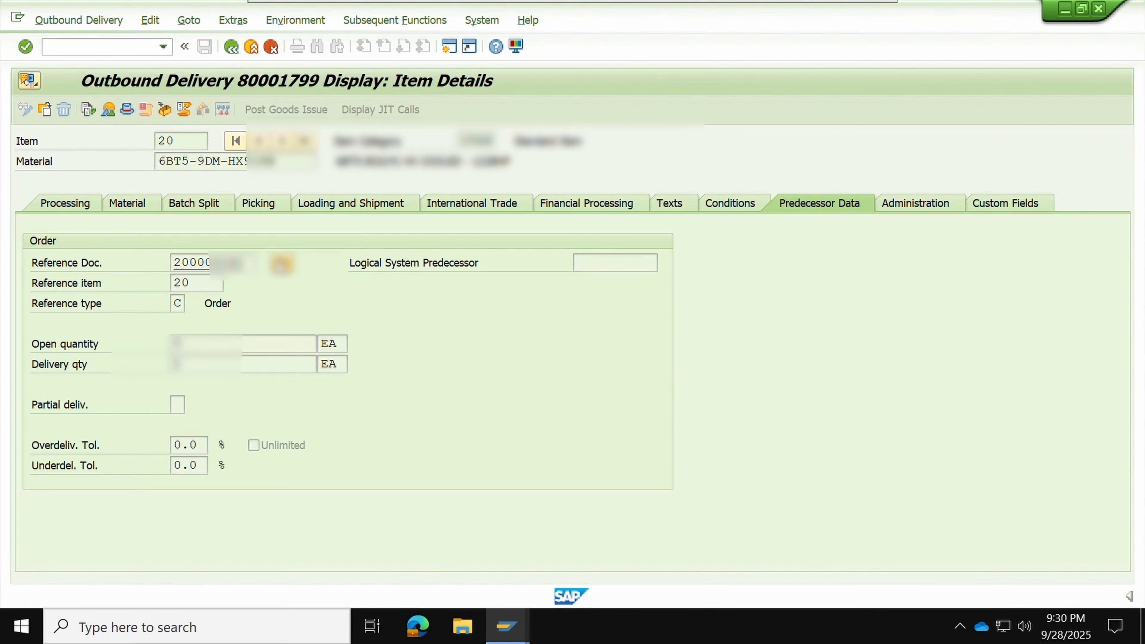
click(282, 263)
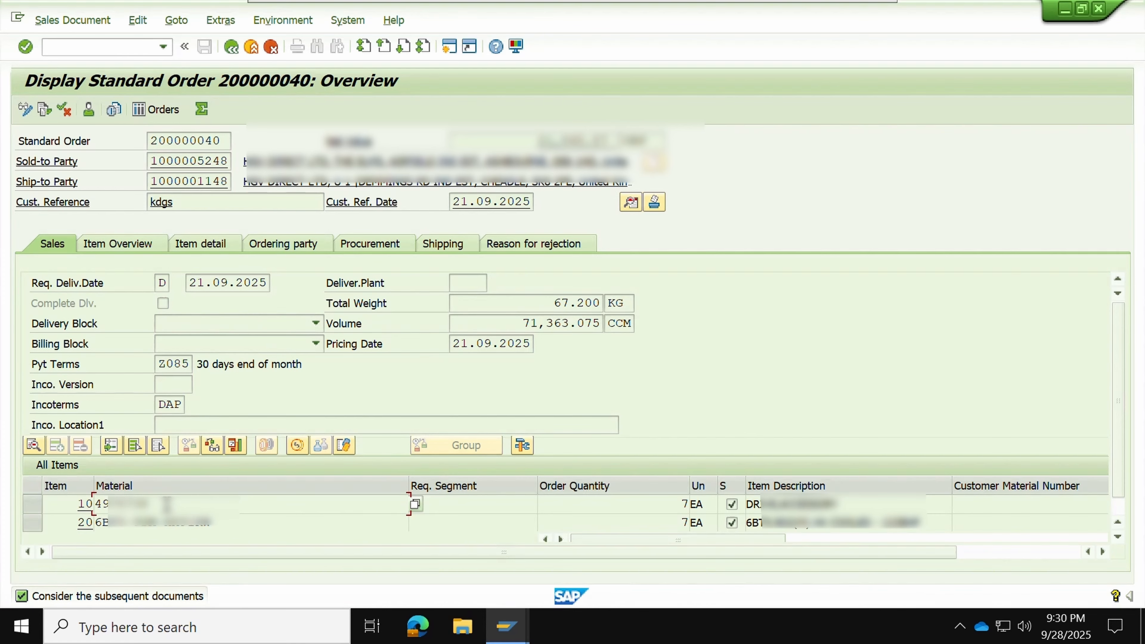
click(120, 518)
drag(117, 518, 212, 522)
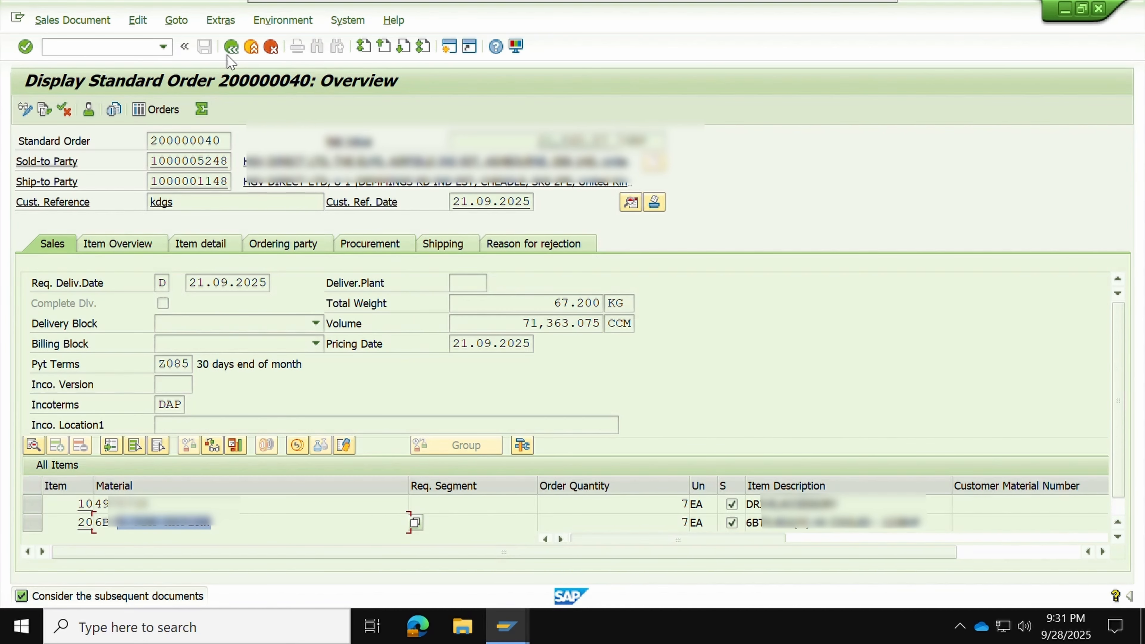
click(231, 47)
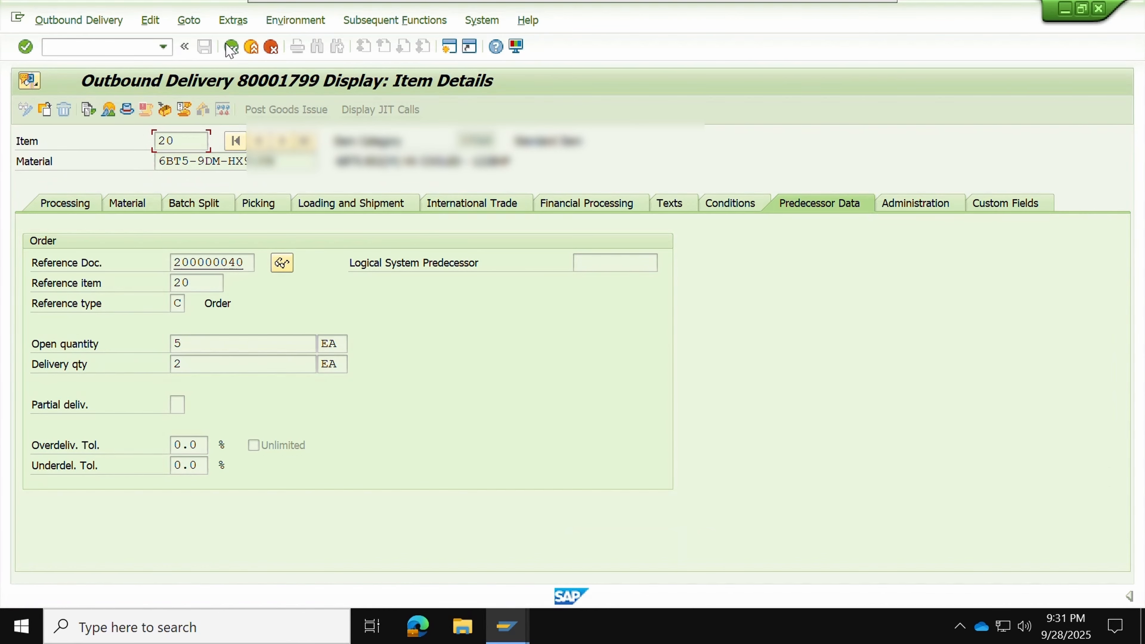
click(231, 46)
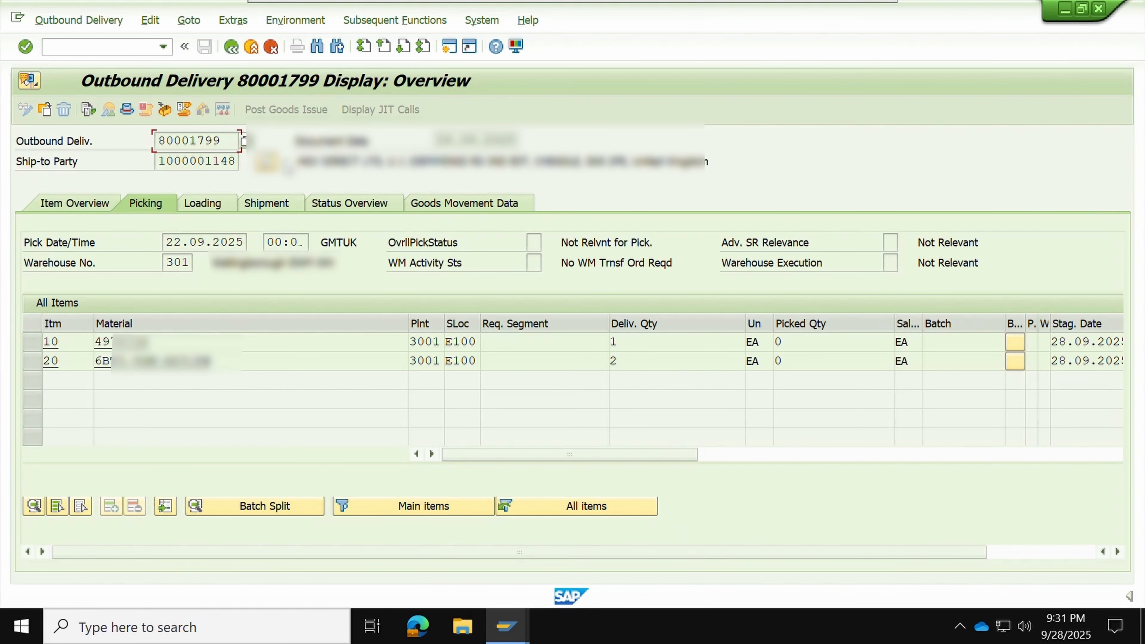
Open the Status Overview and check the goods movement status of both items
click(340, 208)
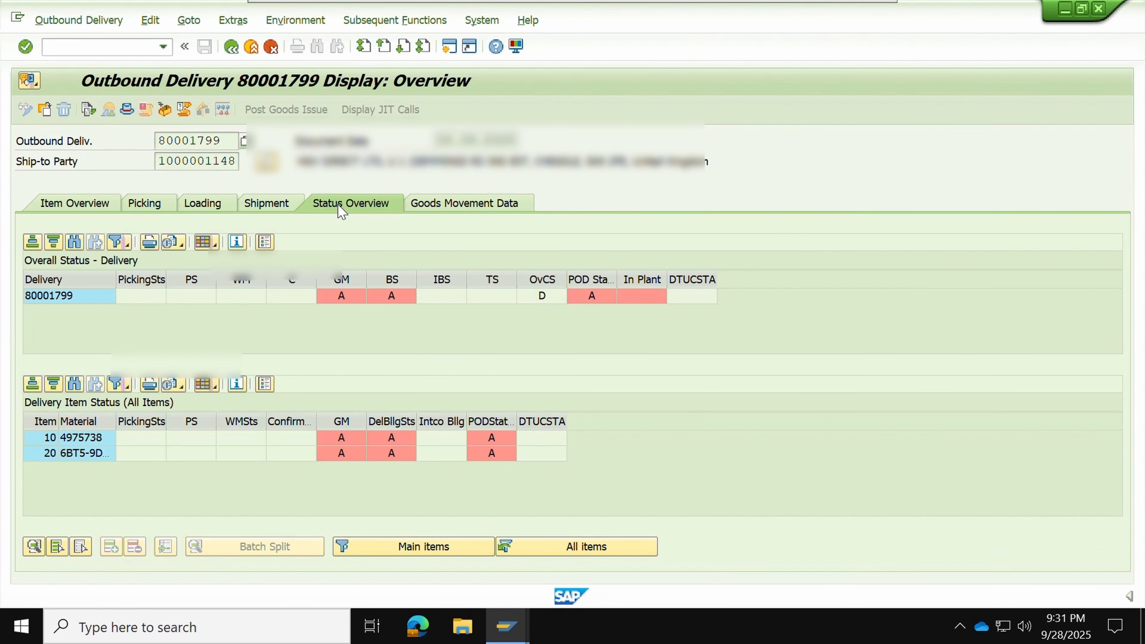
click(355, 298)
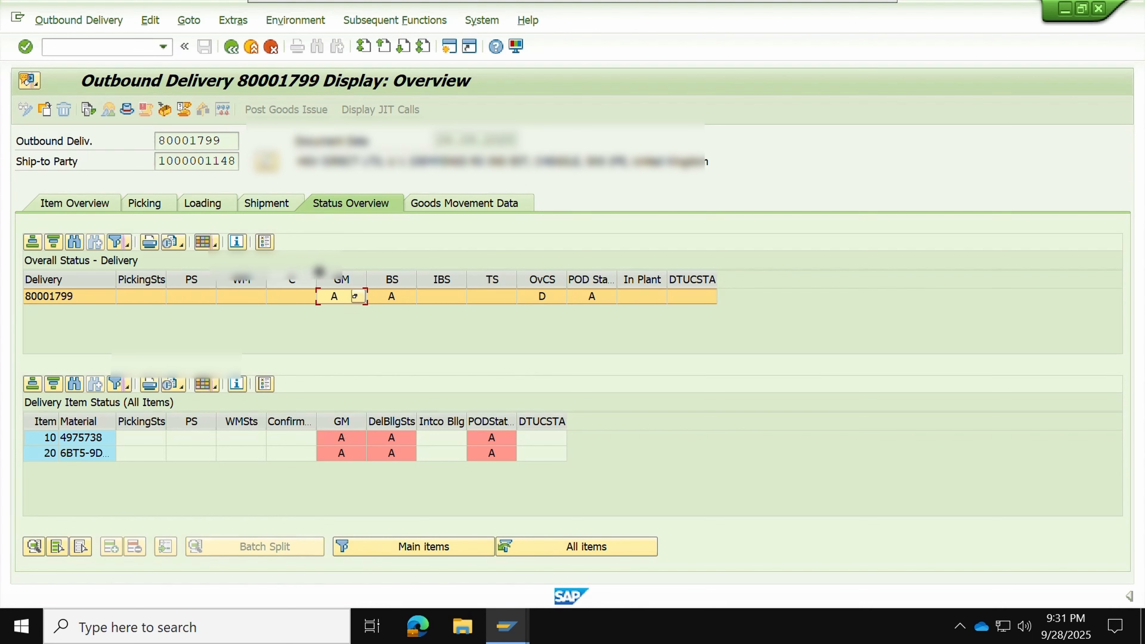
click(336, 280)
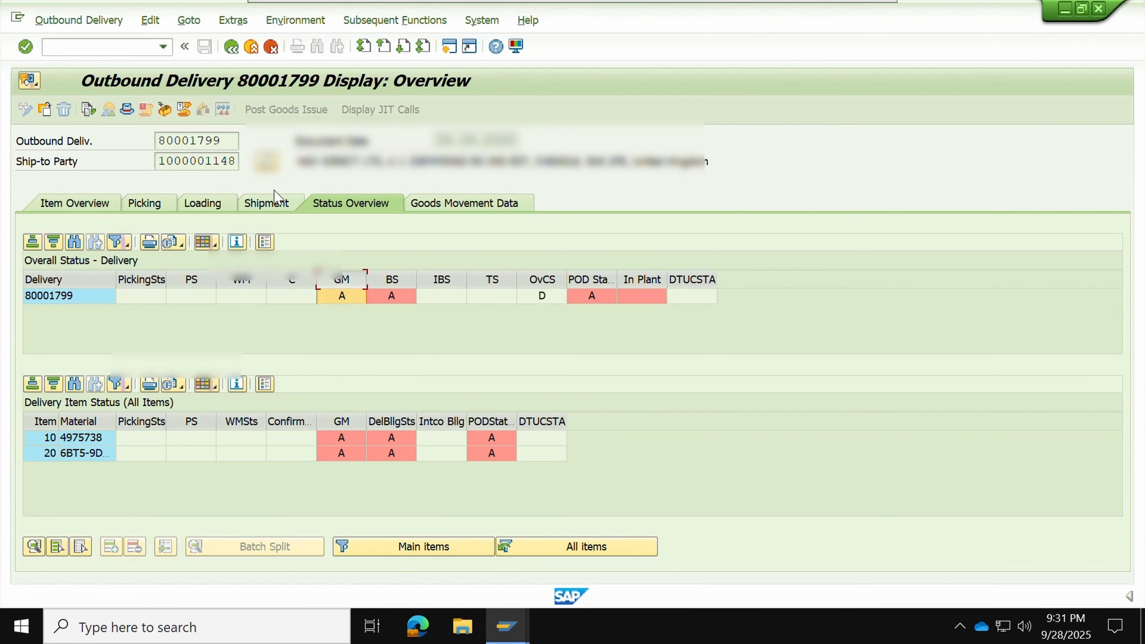
Reopen delivery 80001799 and check its warehouse number and delivery number on the picking overview
click(229, 48)
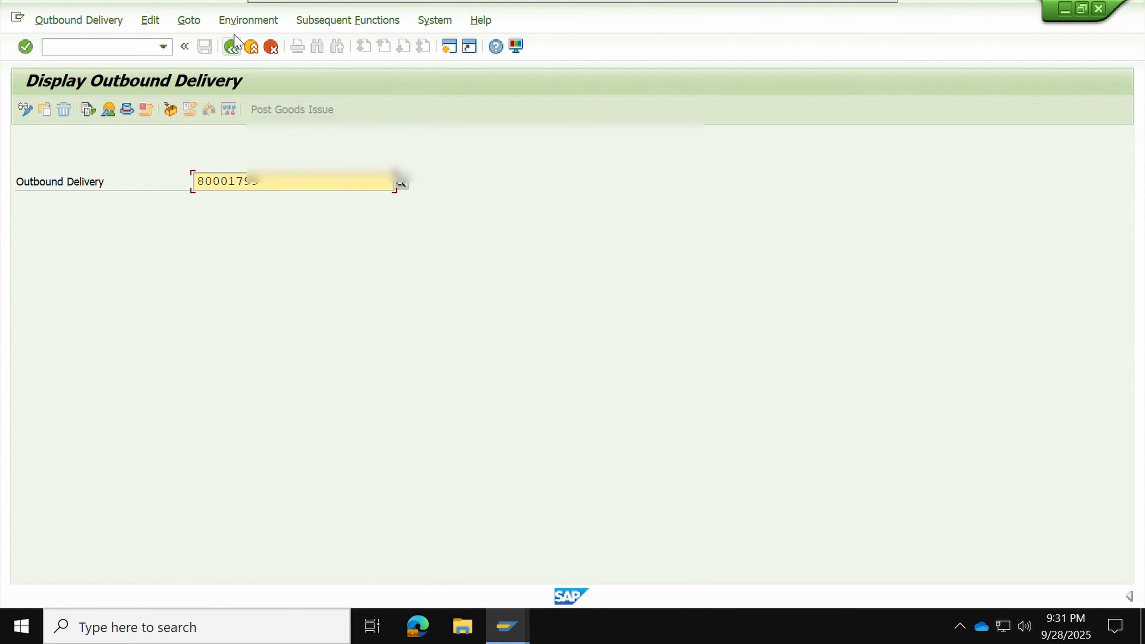
key(Return)
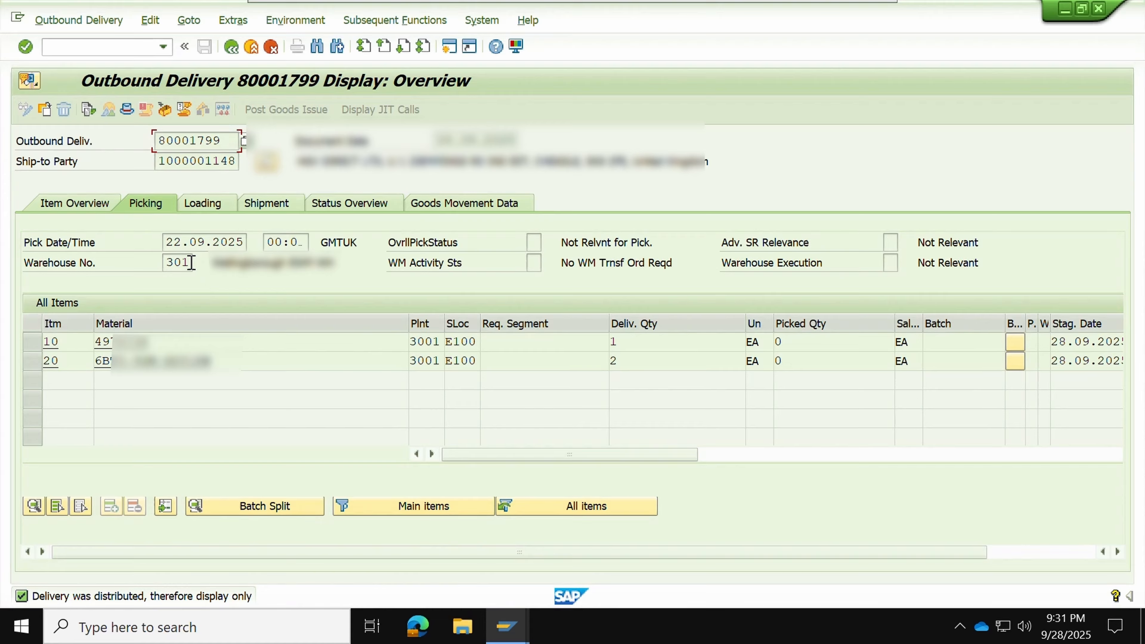
drag(188, 261, 163, 263)
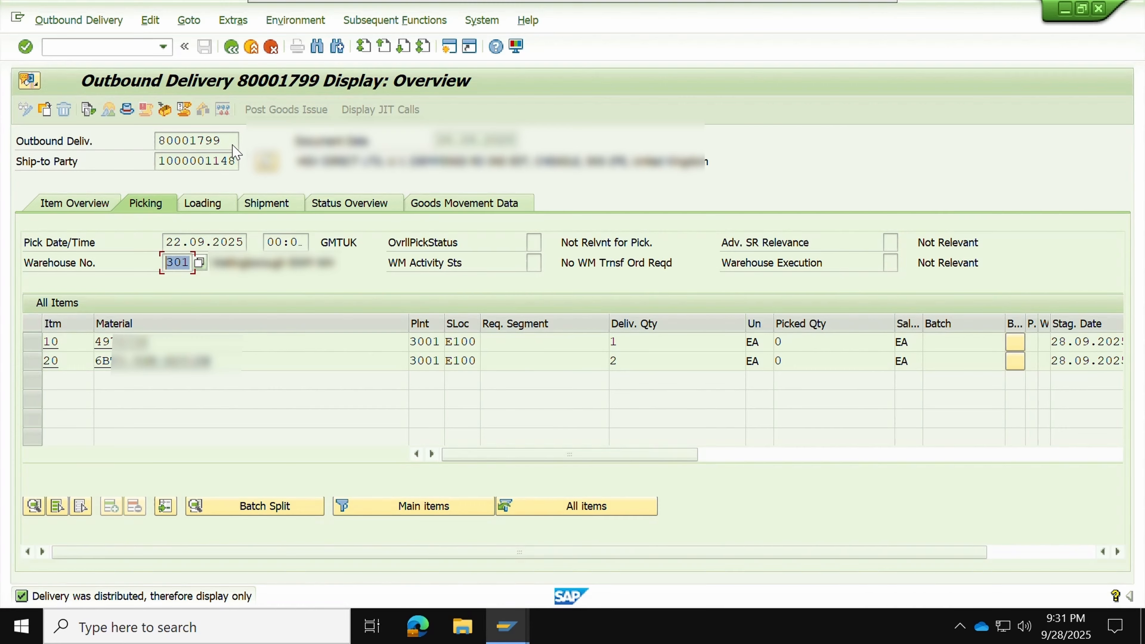
drag(226, 142, 156, 142)
key(ctrl+c)
click(156, 143)
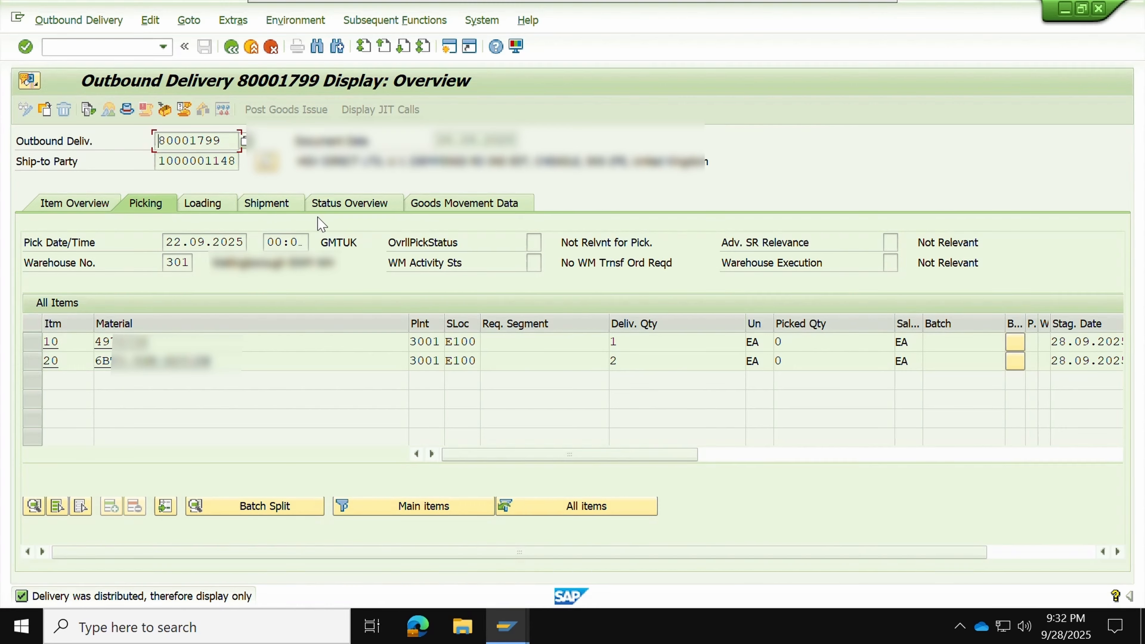
click(88, 48)
Run /O/SCWM/PRDO to open outbound delivery order maintenance for warehouse 3001
text(/O/SW)
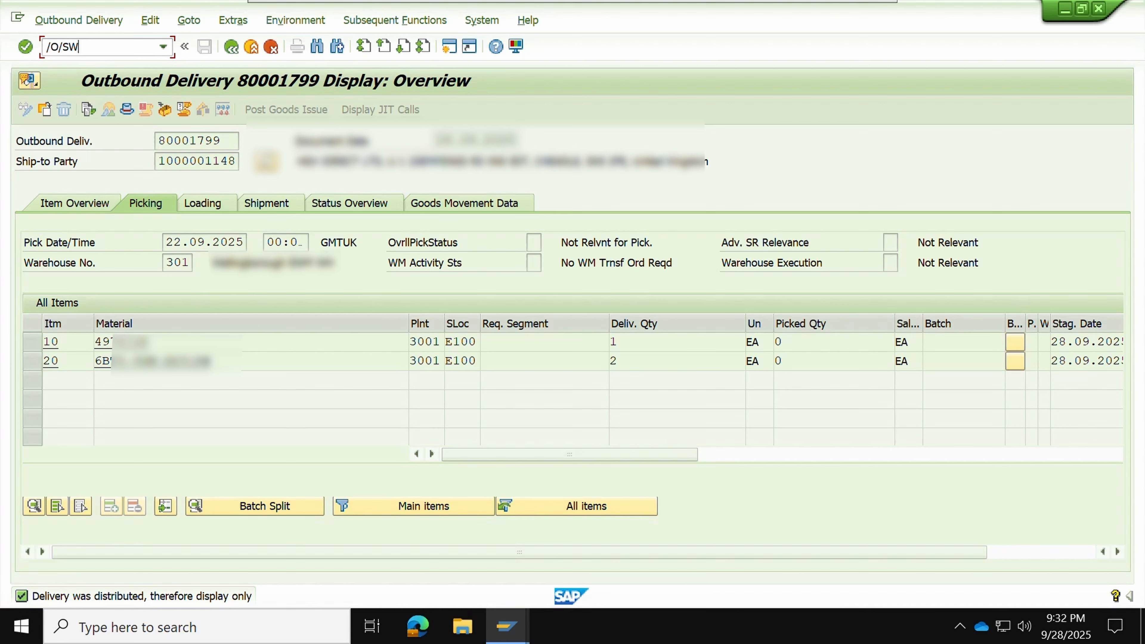
key(BackSpace)
text(CWM/PRDO)
key(Return)
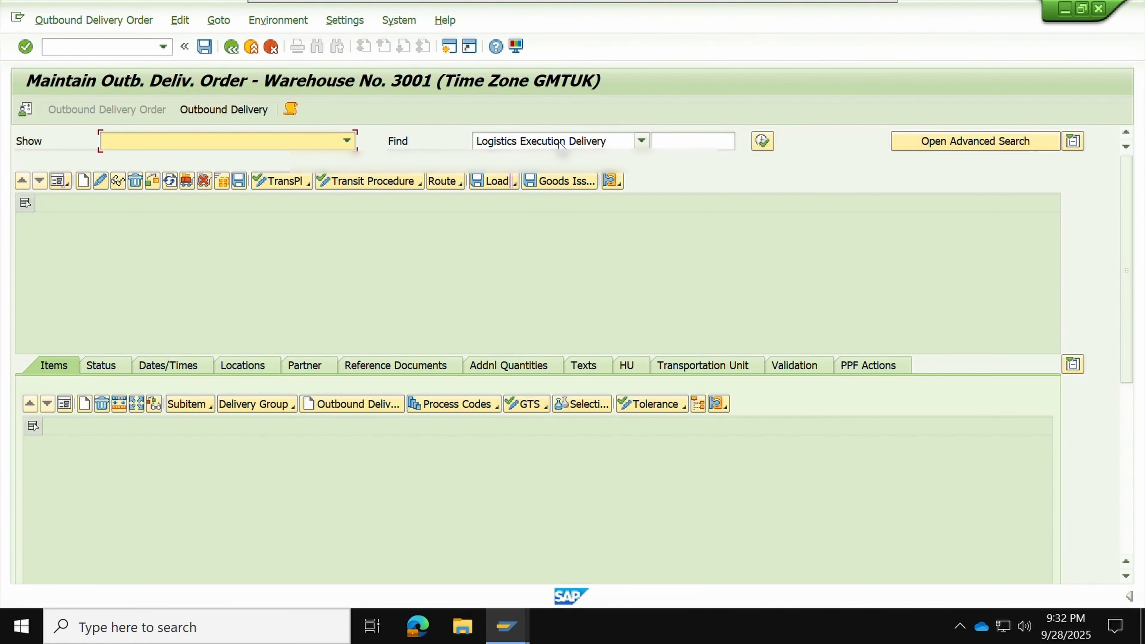
Search by Logistics Execution Delivery 80001799 to find warehouse delivery order 2739
click(556, 144)
click(549, 177)
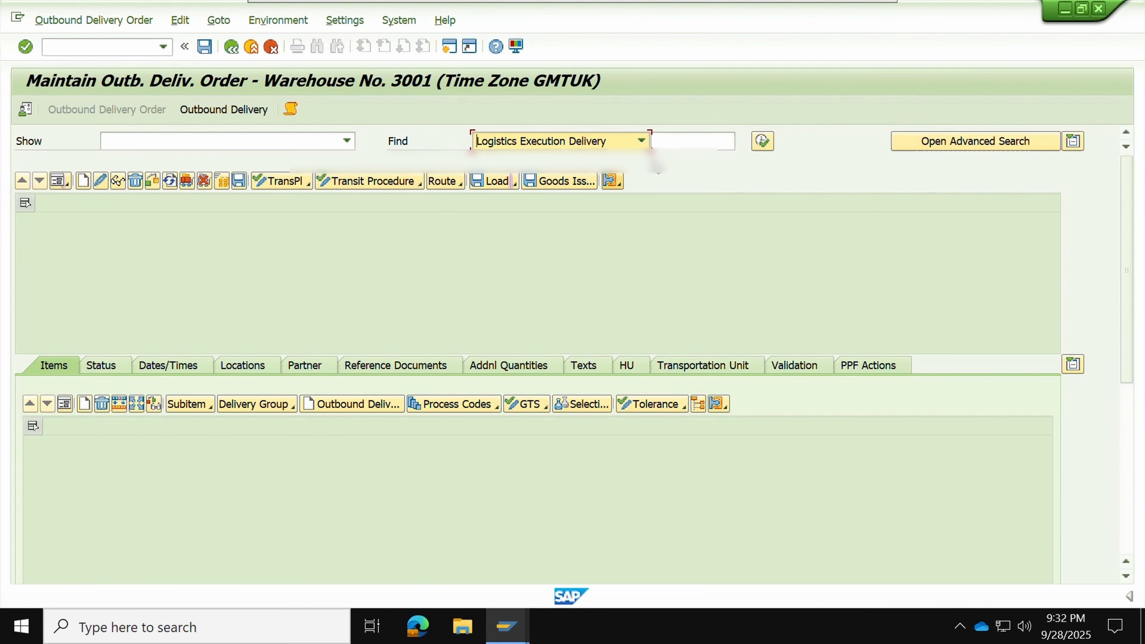
click(674, 143)
key(ctrl+v)
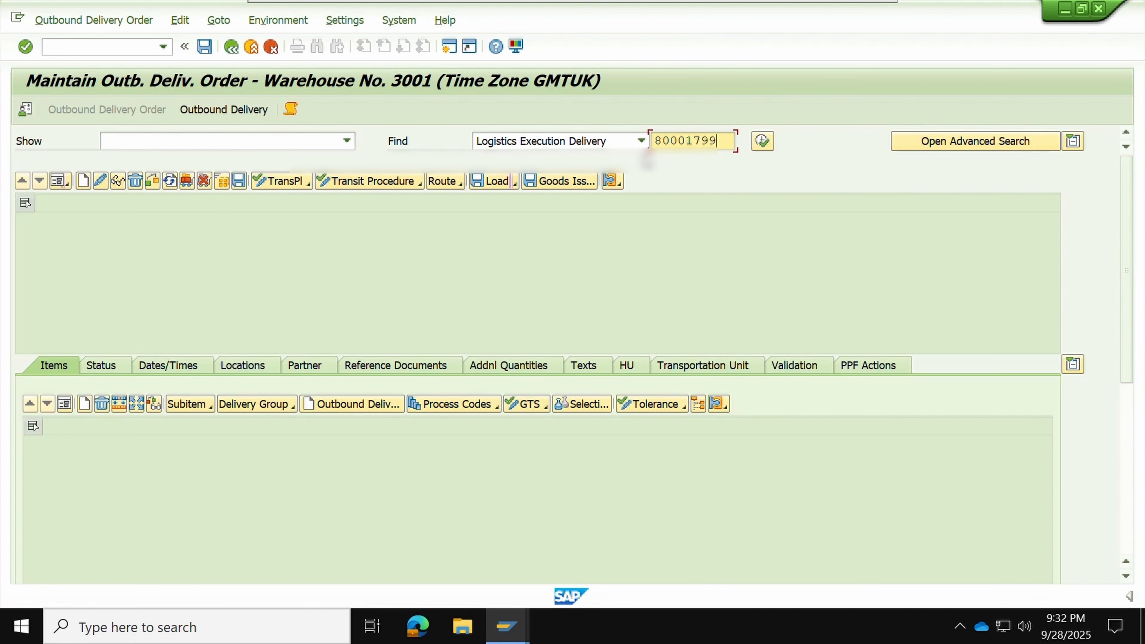
click(762, 141)
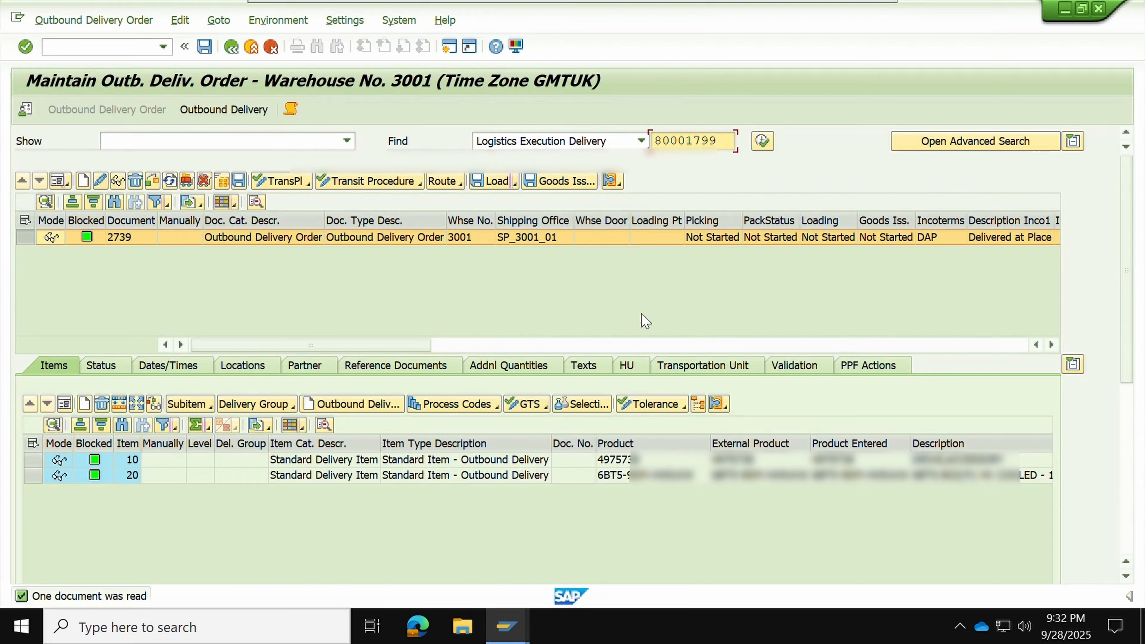
click(710, 236)
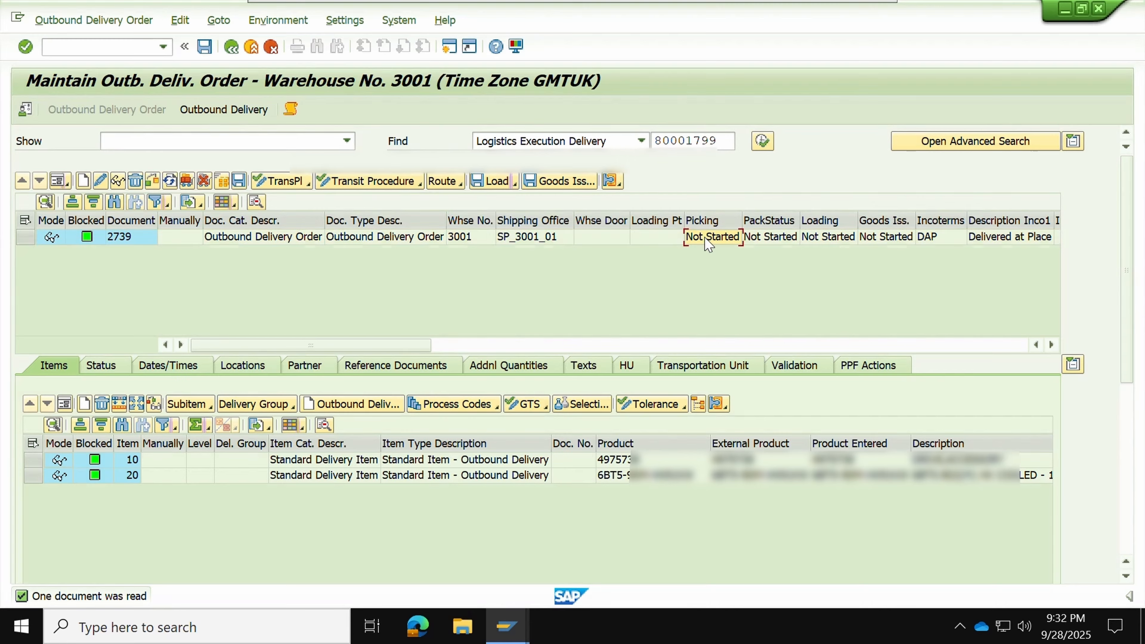
click(767, 238)
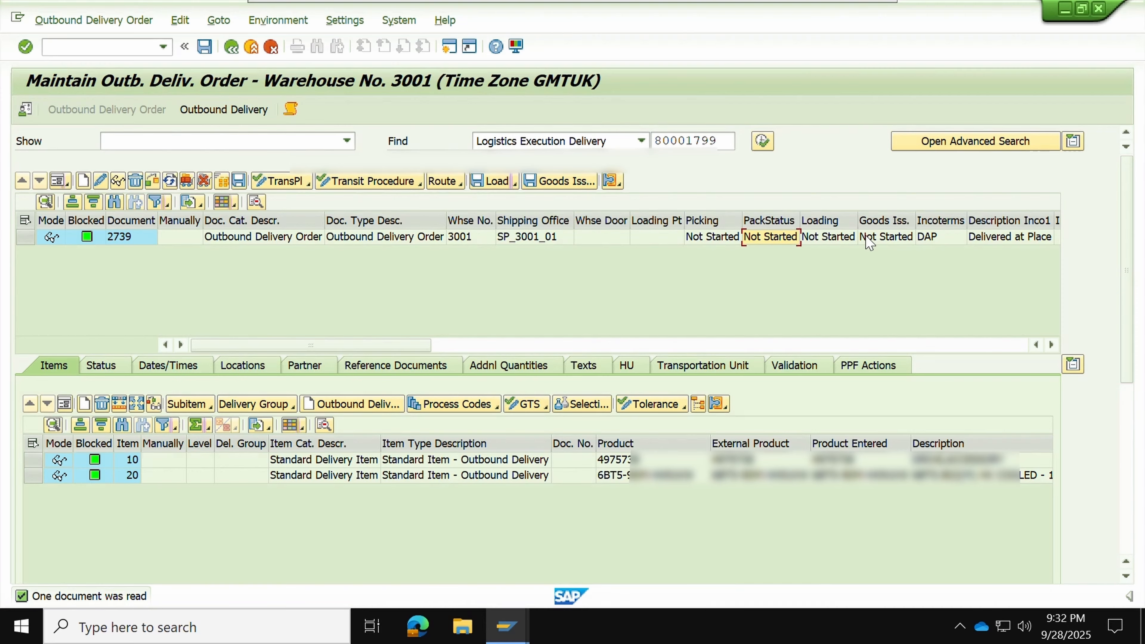
click(844, 238)
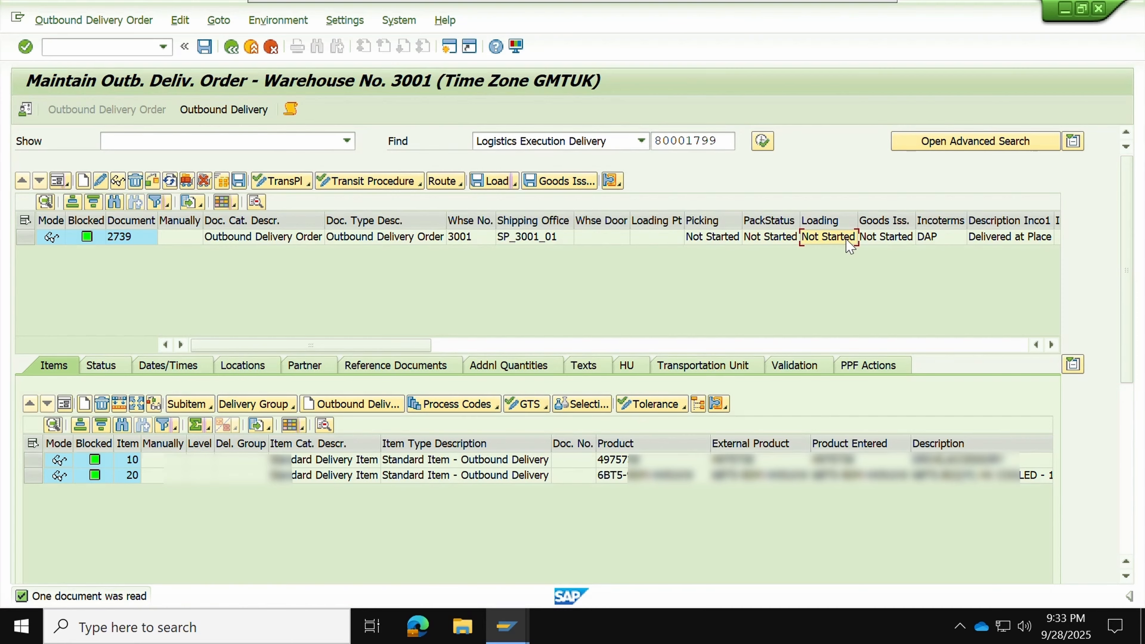
click(872, 238)
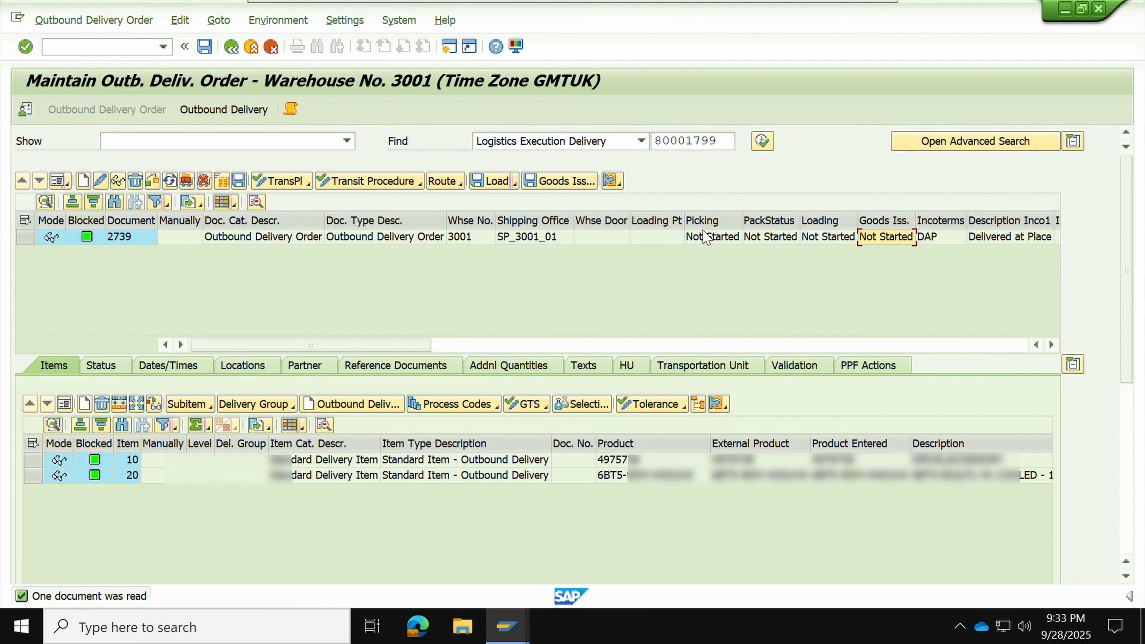
click(711, 221)
click(770, 221)
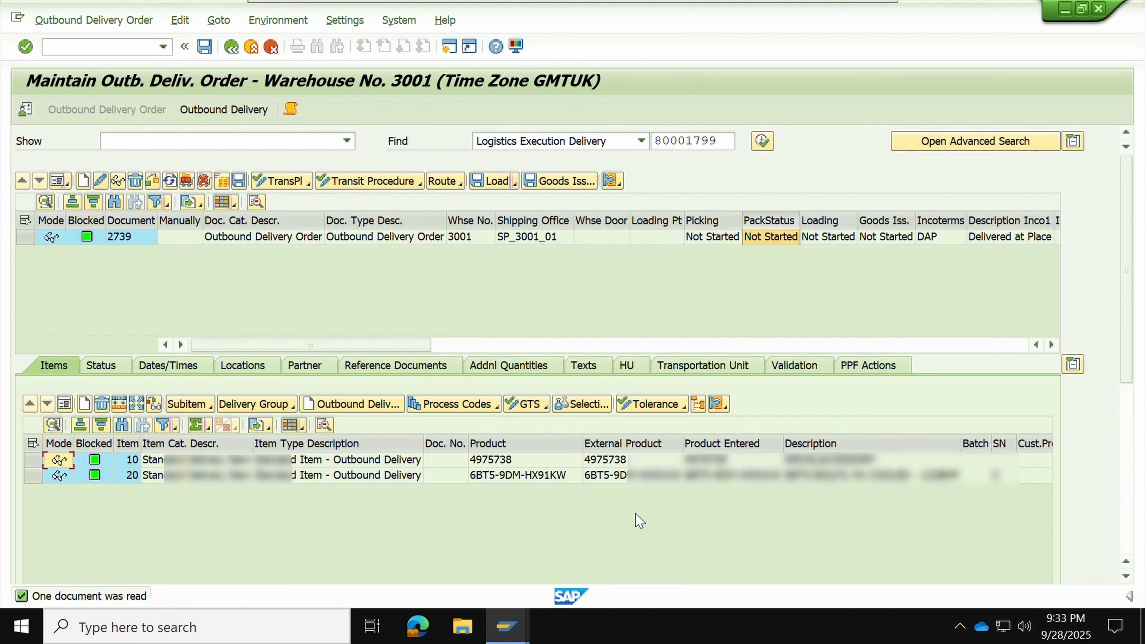
Review the item quantities and item 20's serial number requirement, then select delivery order 2739
scroll(640, 520, right, 5)
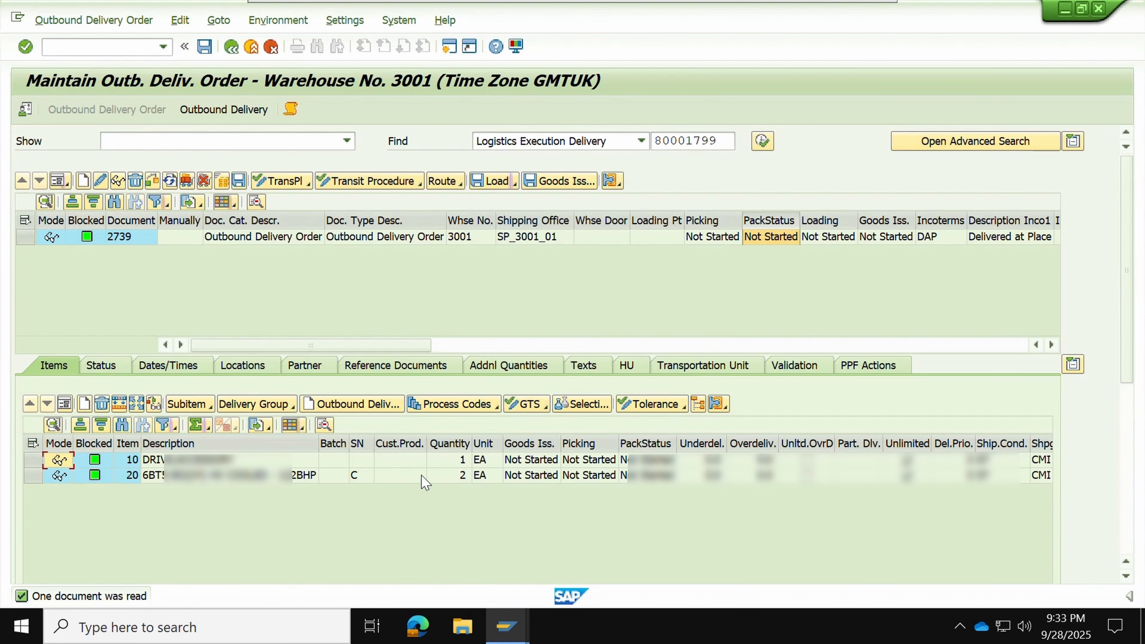
click(449, 445)
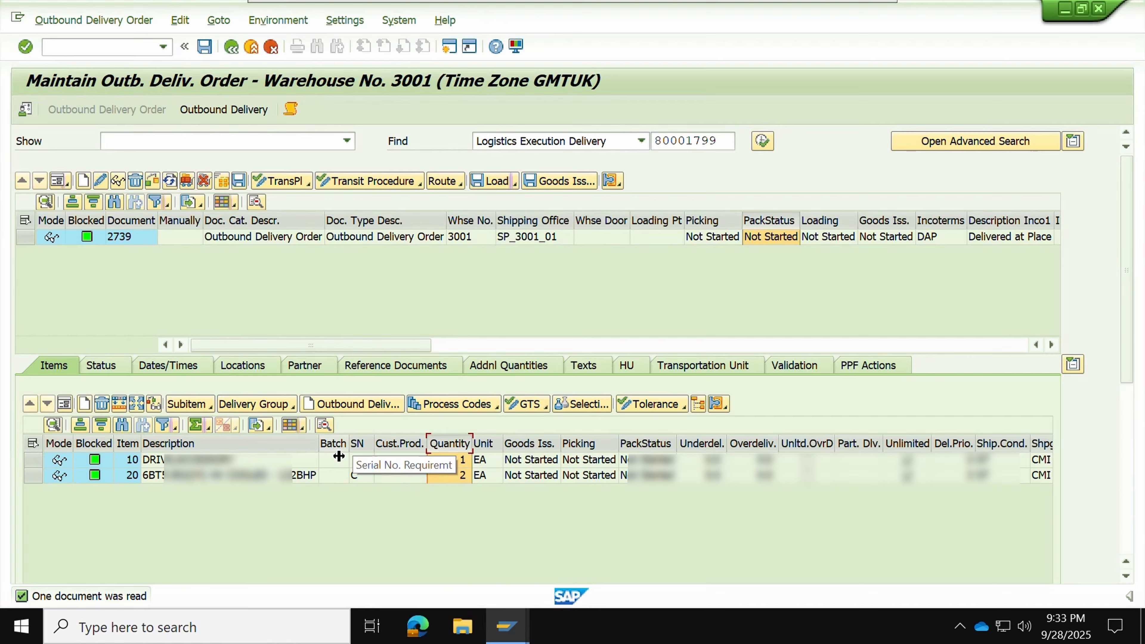
click(34, 475)
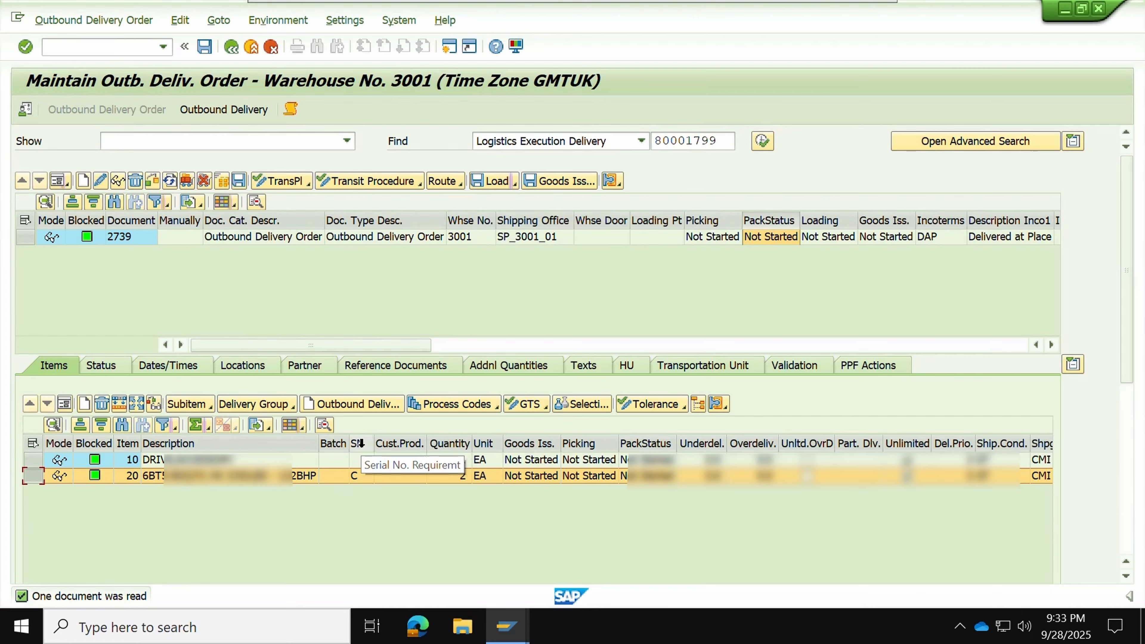
click(361, 476)
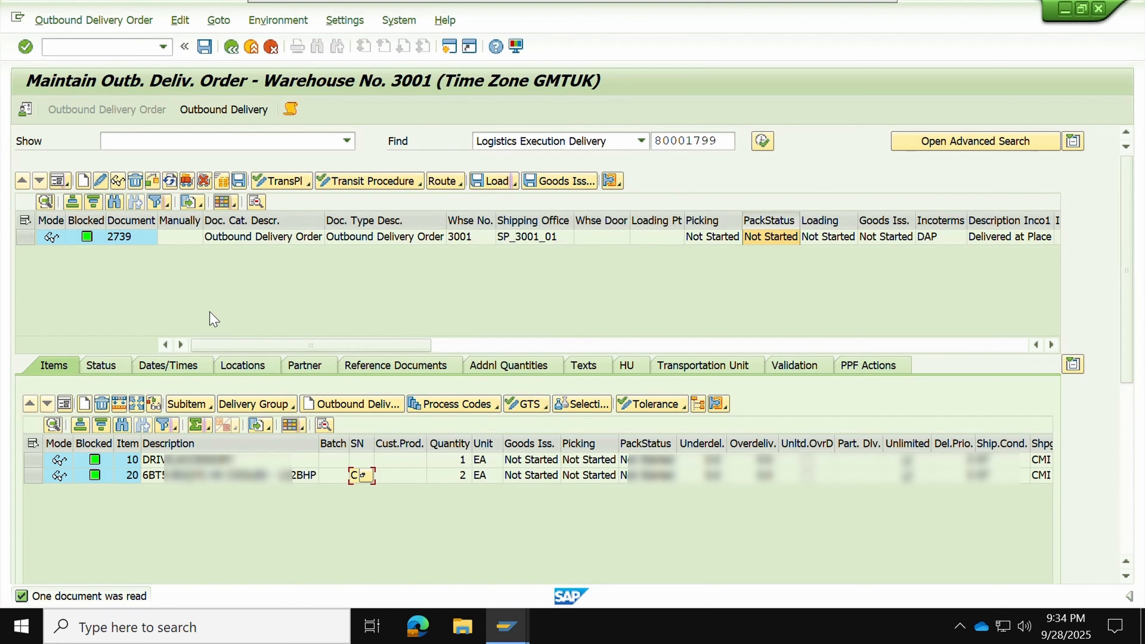
click(31, 239)
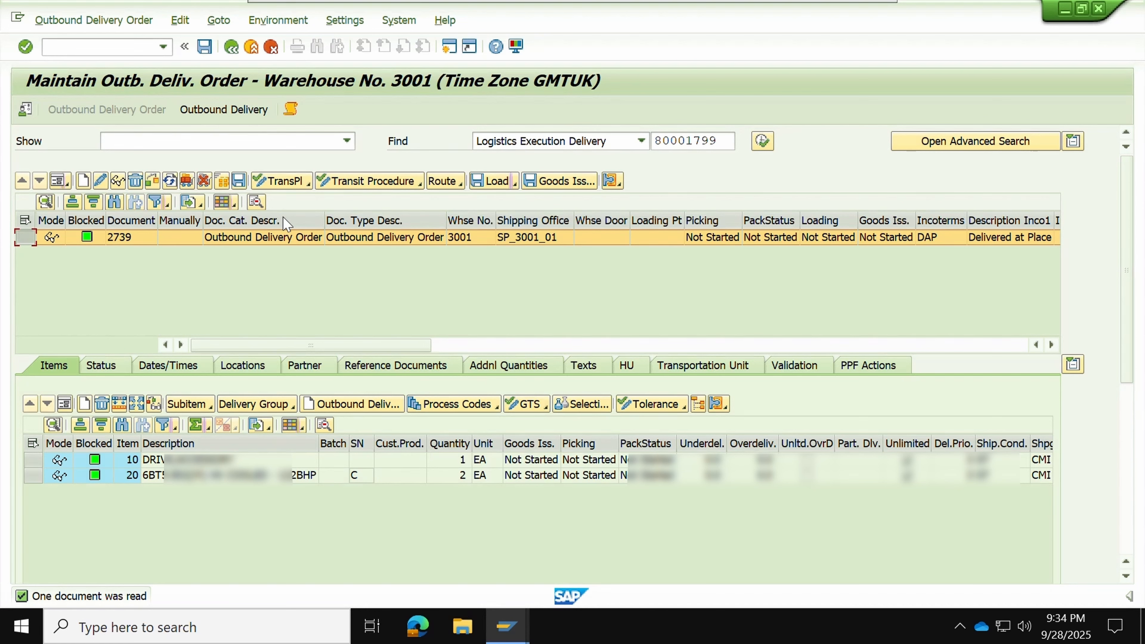
click(94, 25)
mouse_move(99, 61)
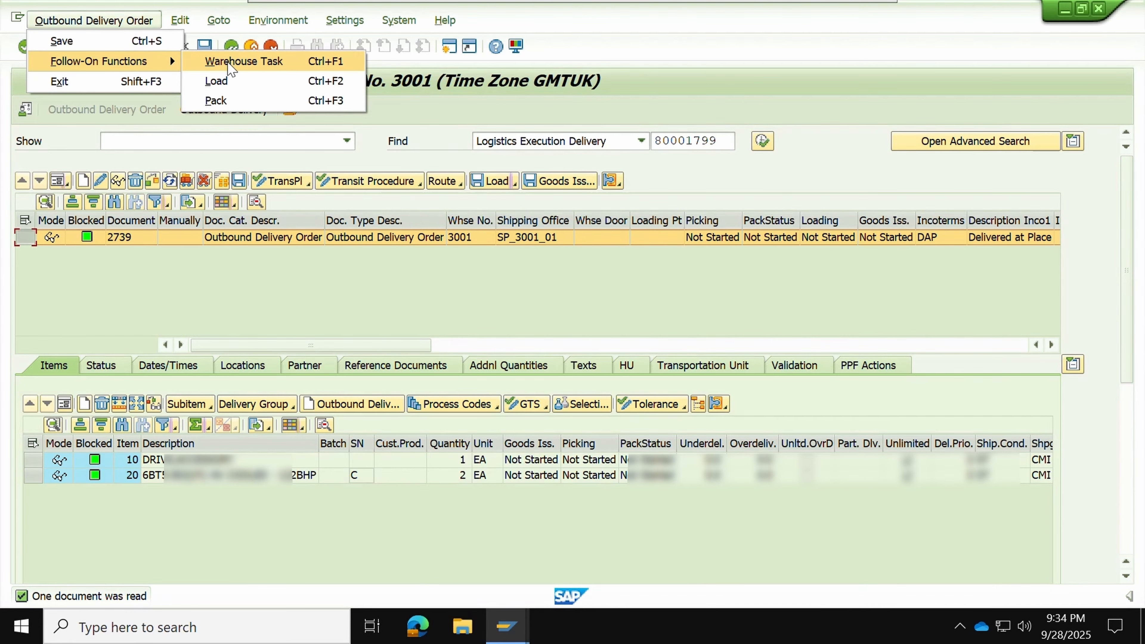
click(228, 63)
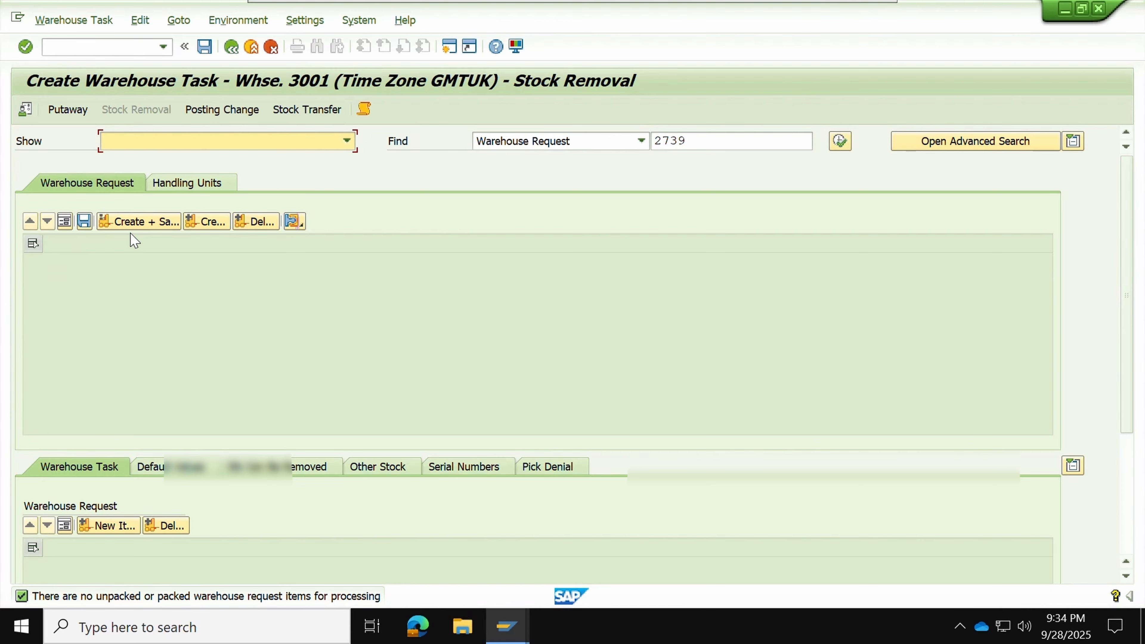
click(230, 46)
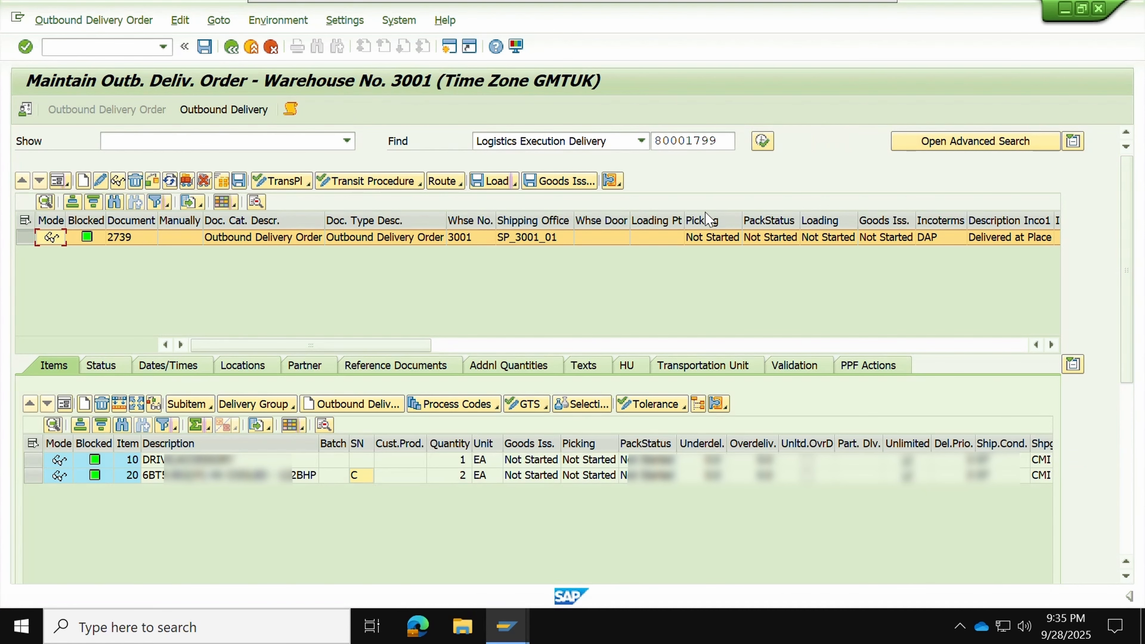
Display warehouse tasks 7405 and 7406 for order 2739 and open their details
click(612, 181)
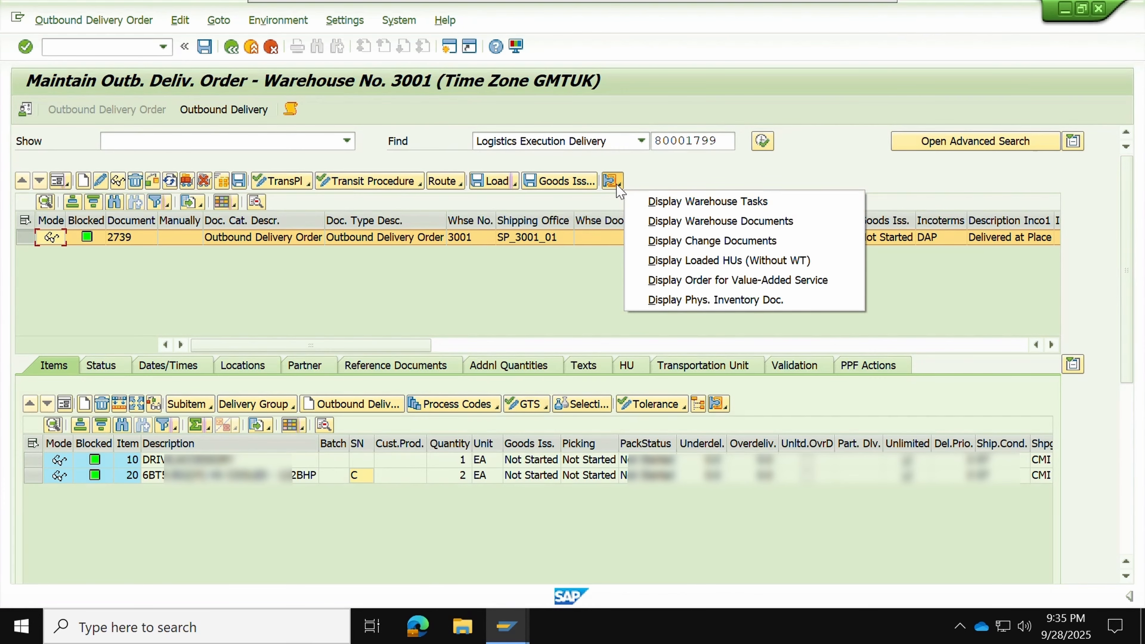
click(670, 207)
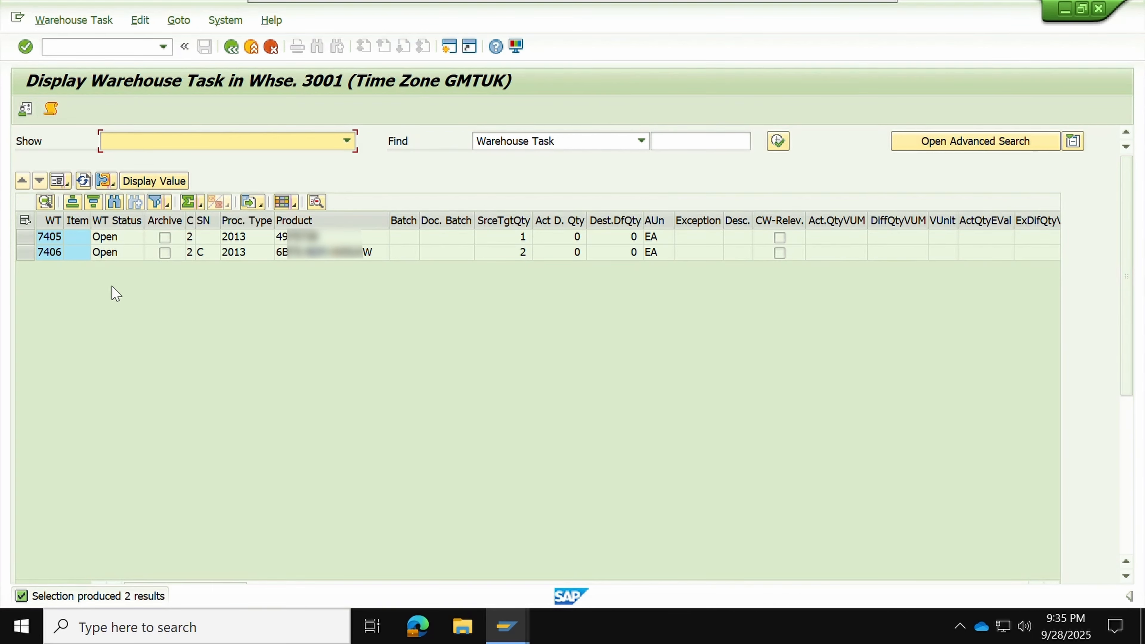
drag(25, 238, 24, 251)
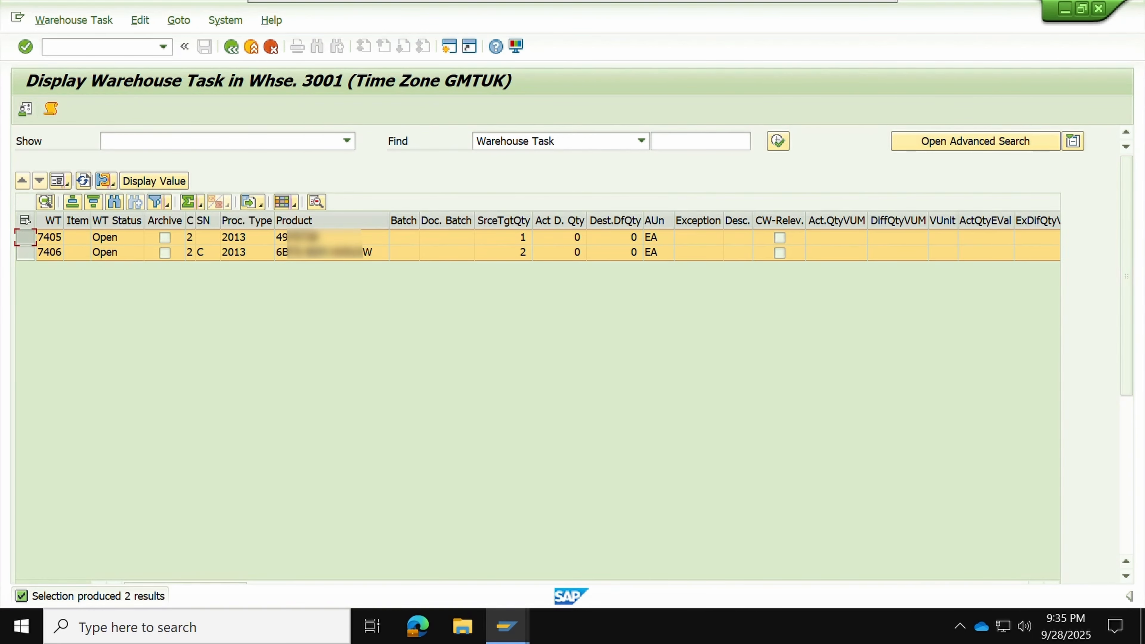
click(57, 181)
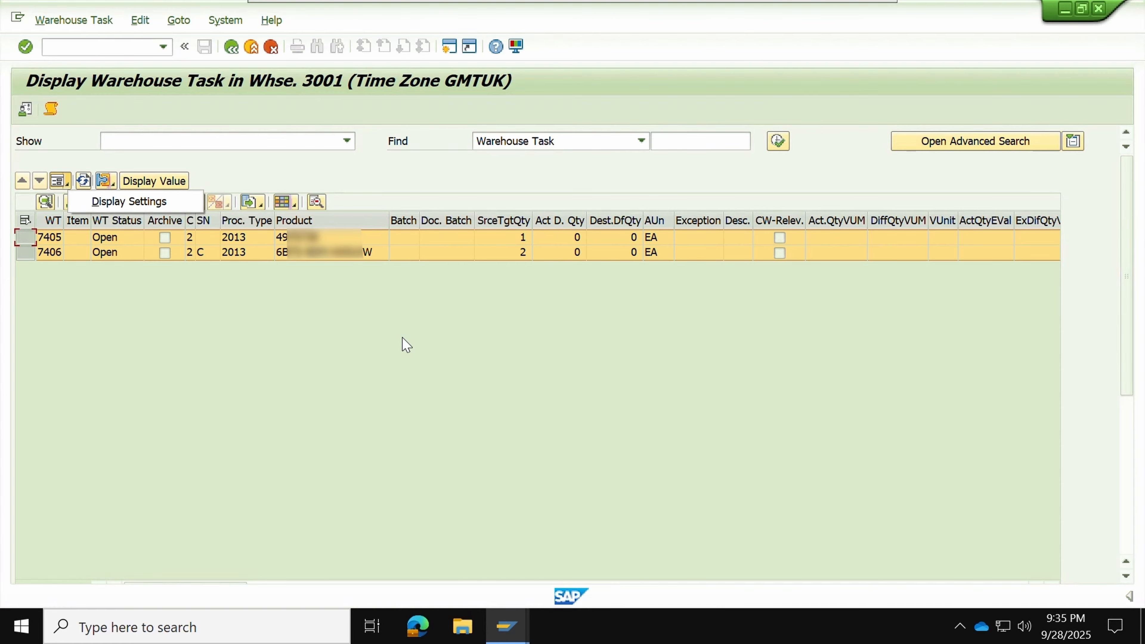
click(57, 181)
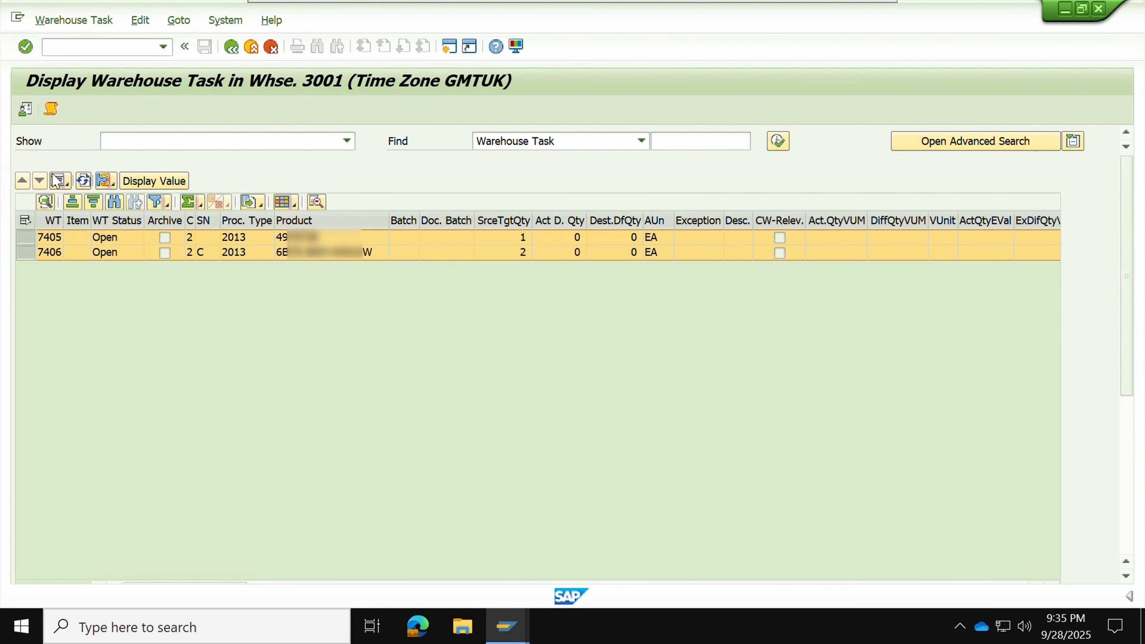
click(58, 181)
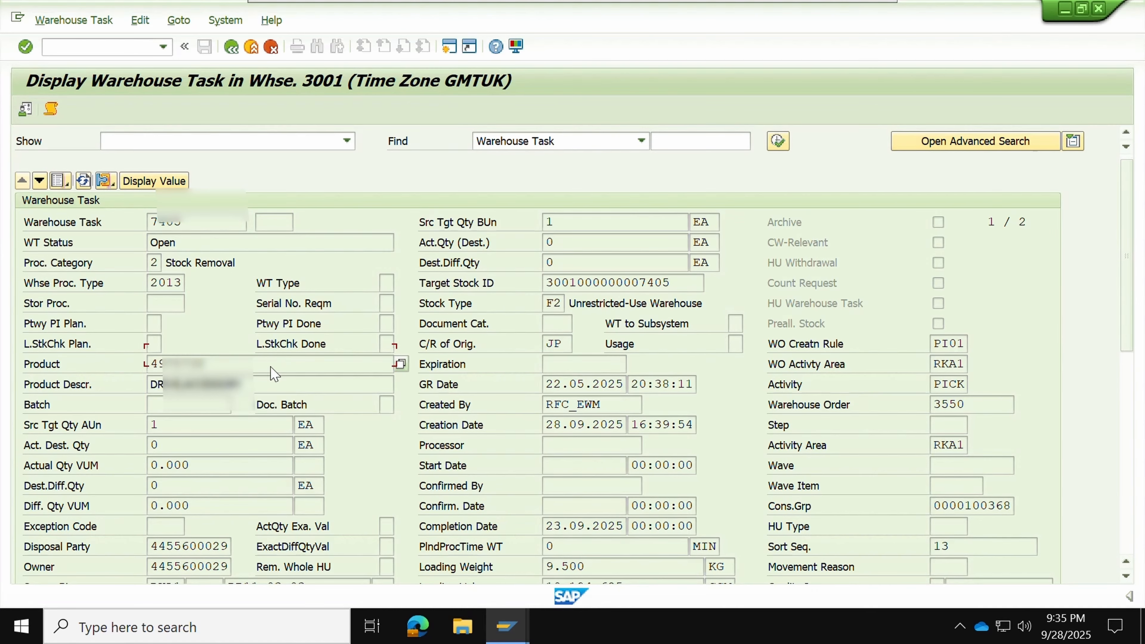
Check task 7405's source bin RB11-03-03 and warehouse order 3550
scroll(274, 374, down, 1)
scroll(214, 377, down, 3)
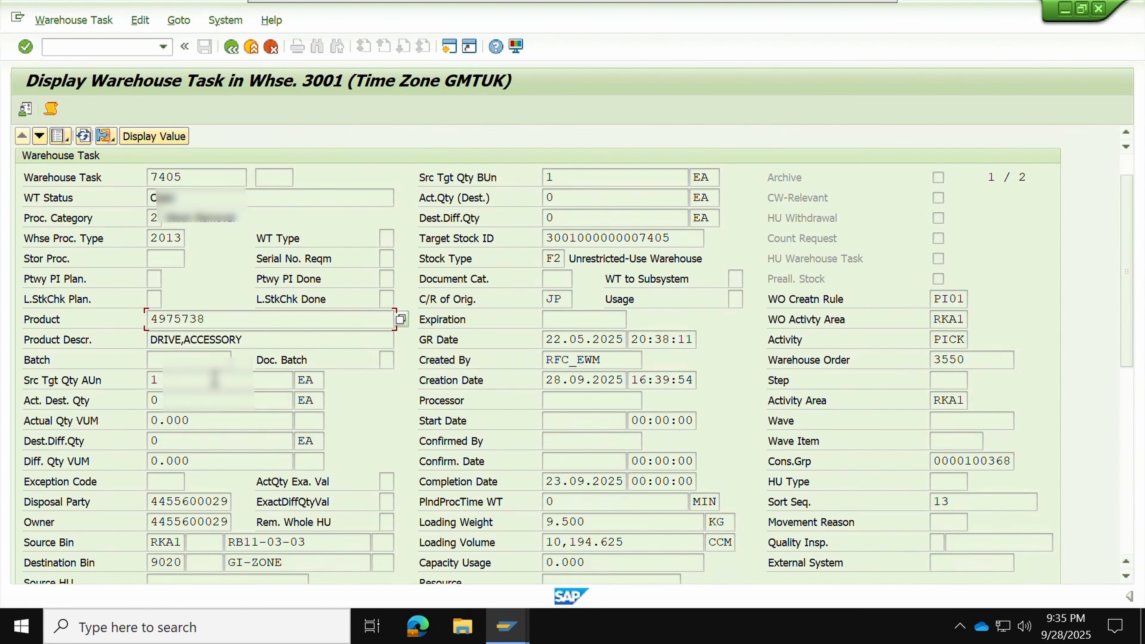
scroll(214, 380, down, 5)
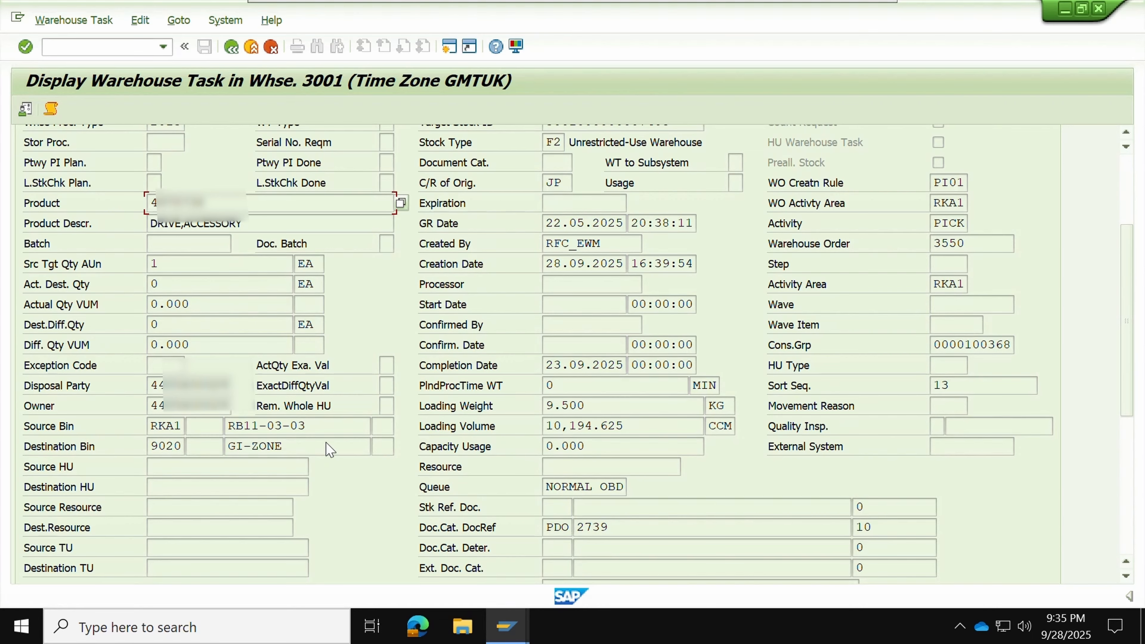
drag(315, 428, 243, 429)
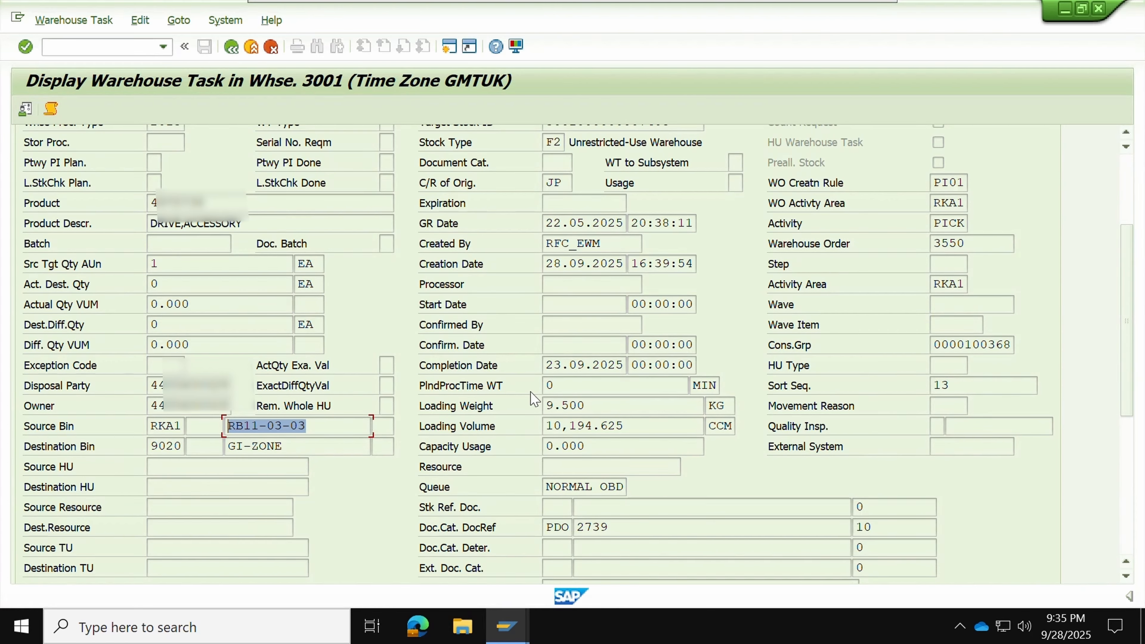
drag(972, 244, 907, 248)
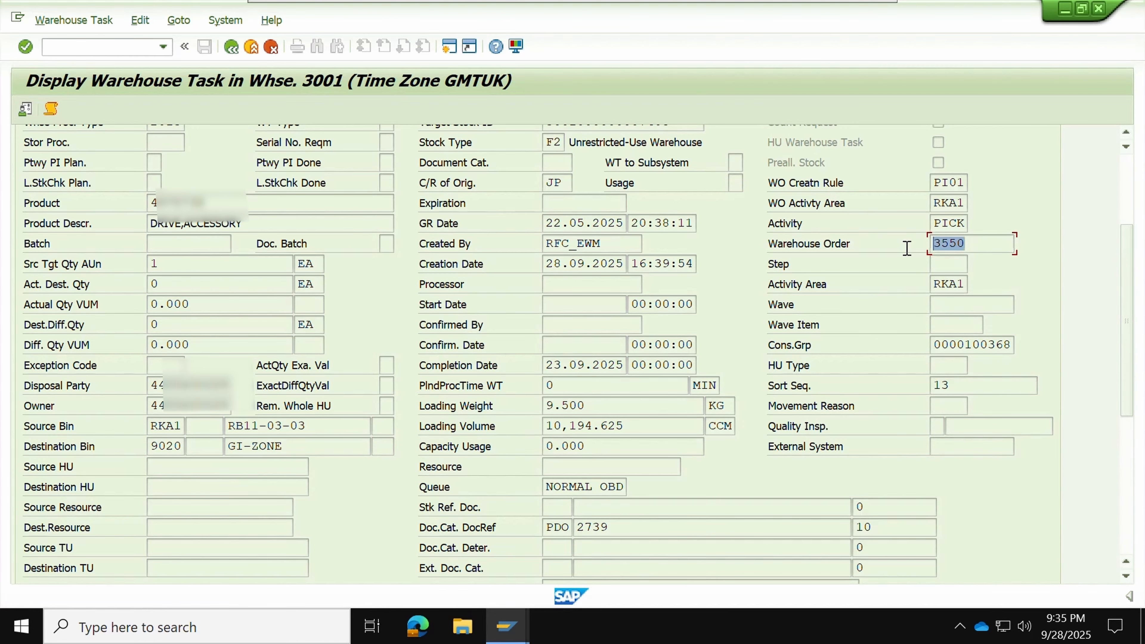
scroll(767, 275, up, 3)
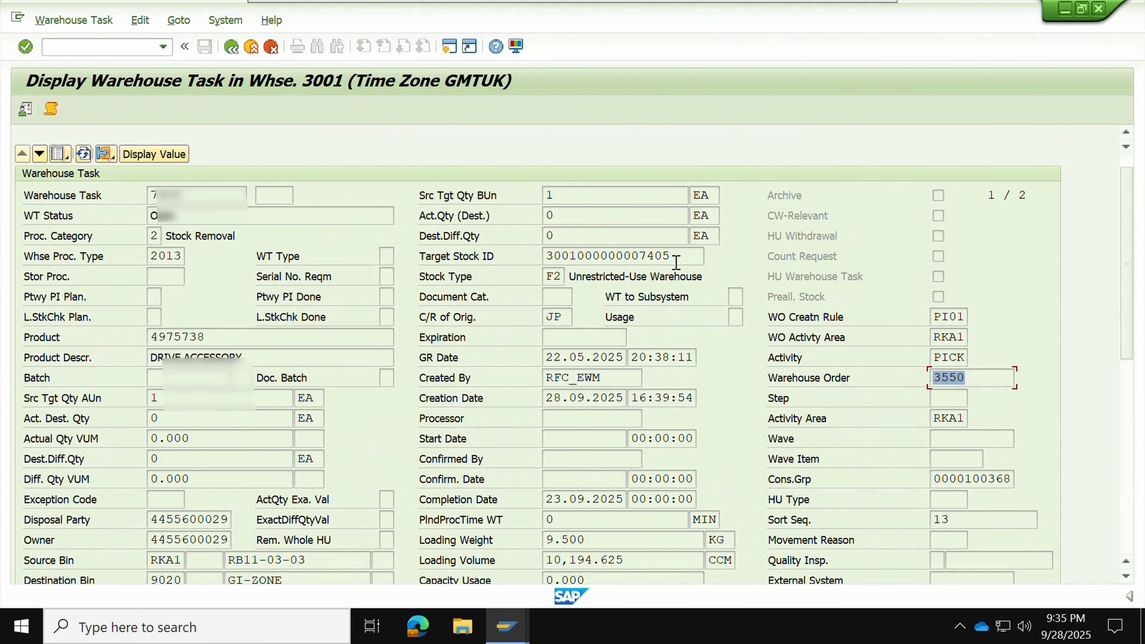
scroll(676, 261, up, 1)
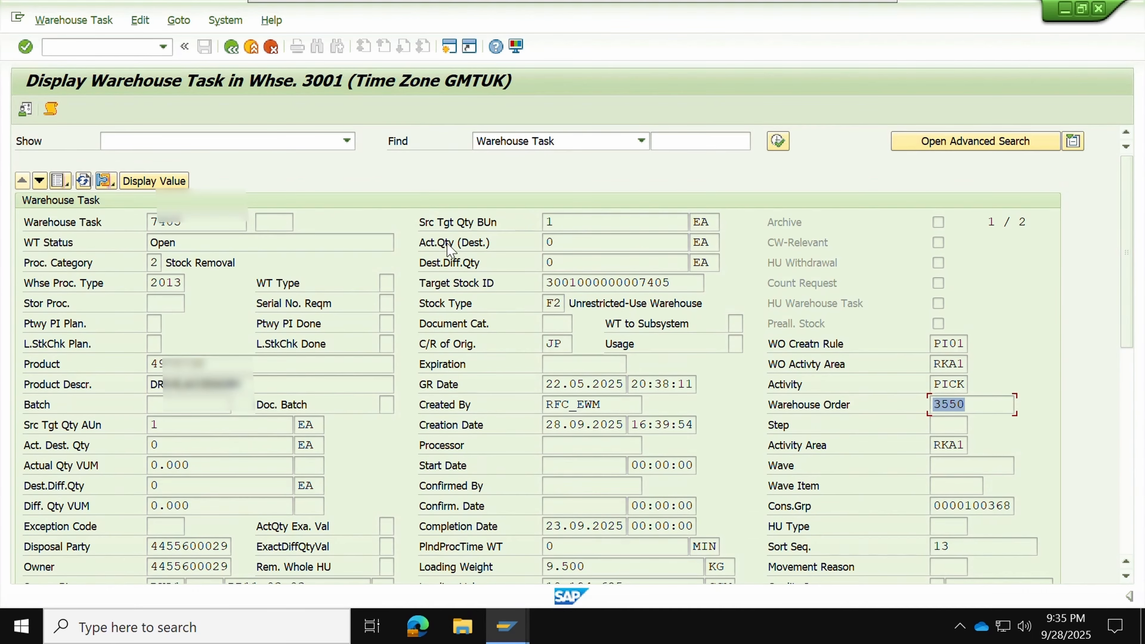
Load task 7406 and check its product, quantity 2, warehouse order 3550 and source bin RC13-03-06
click(39, 181)
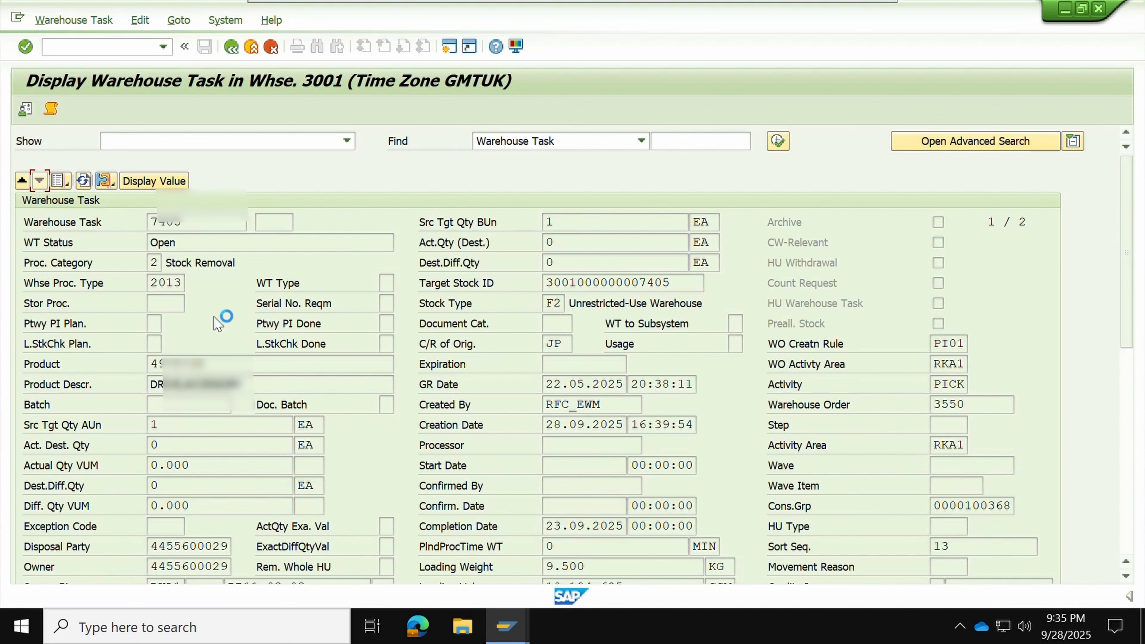
scroll(250, 332, down, 5)
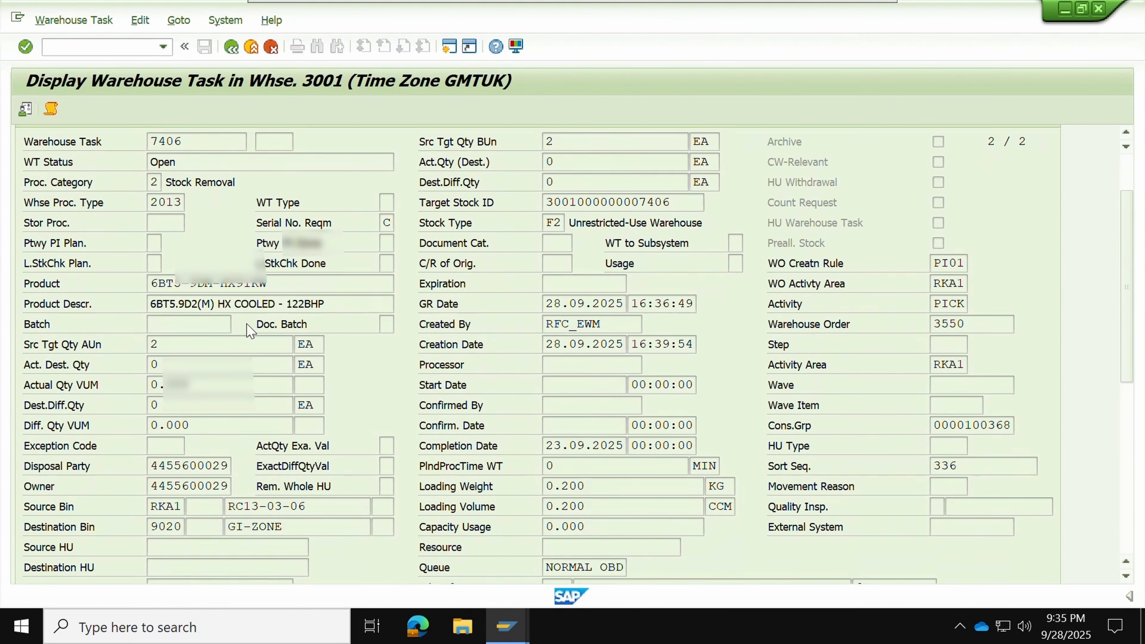
drag(267, 257, 126, 259)
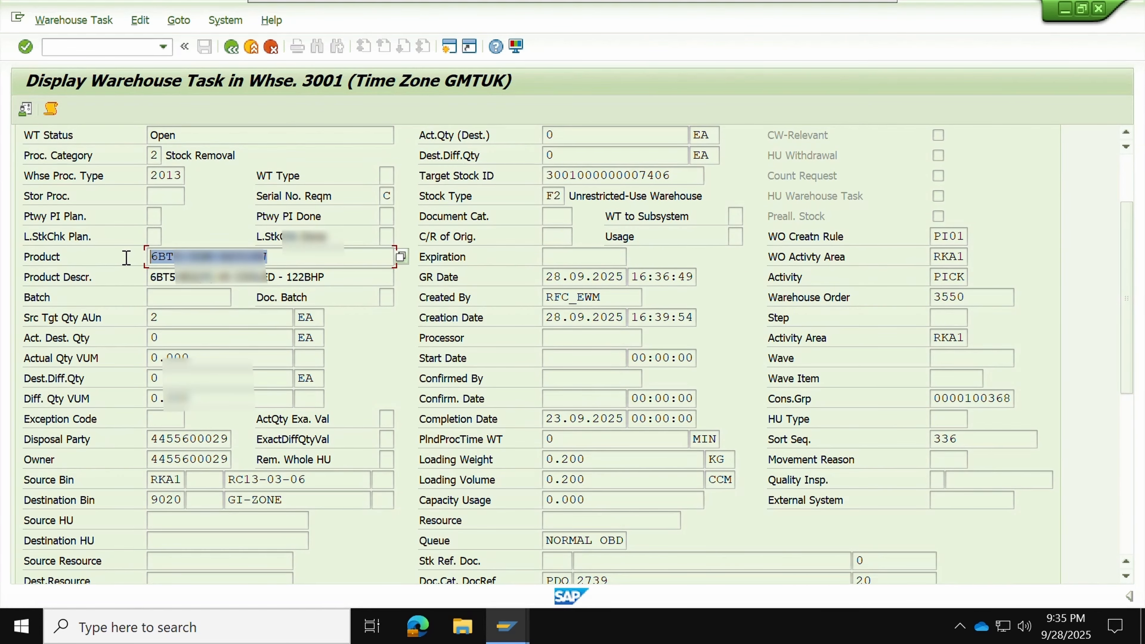
drag(178, 322, 137, 321)
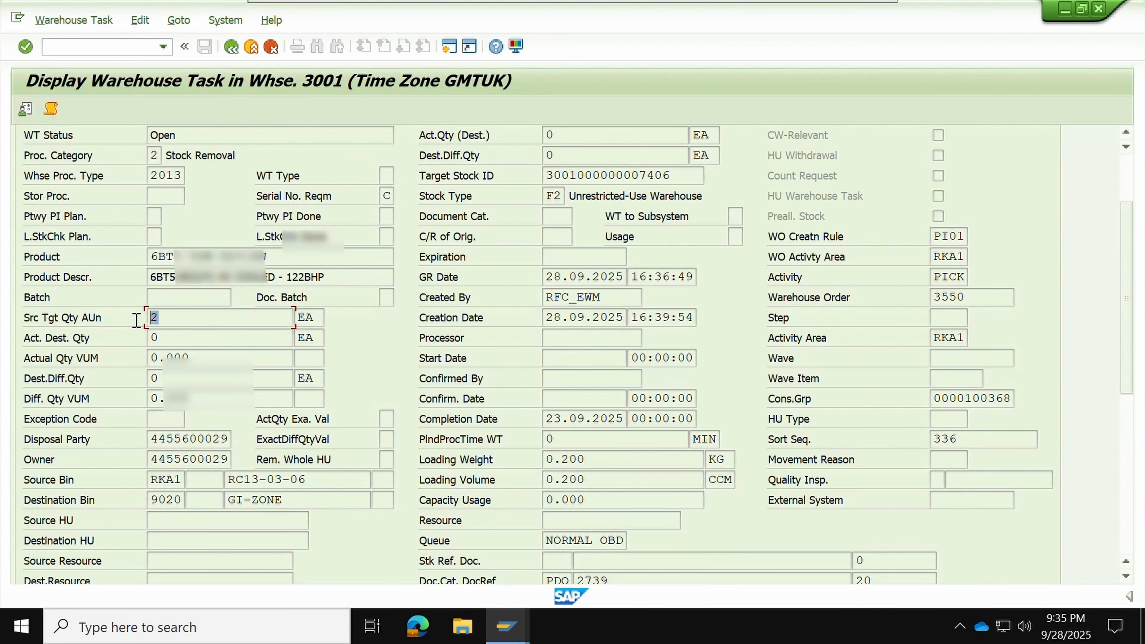
drag(969, 297, 894, 302)
click(299, 480)
drag(299, 481, 226, 478)
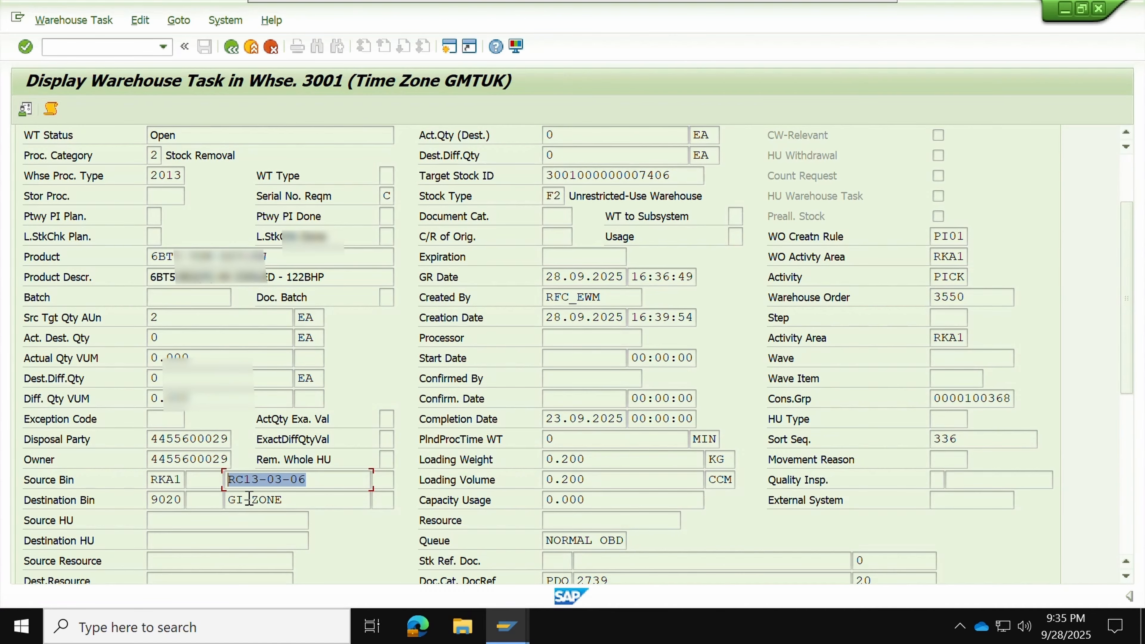
scroll(402, 463, up, 5)
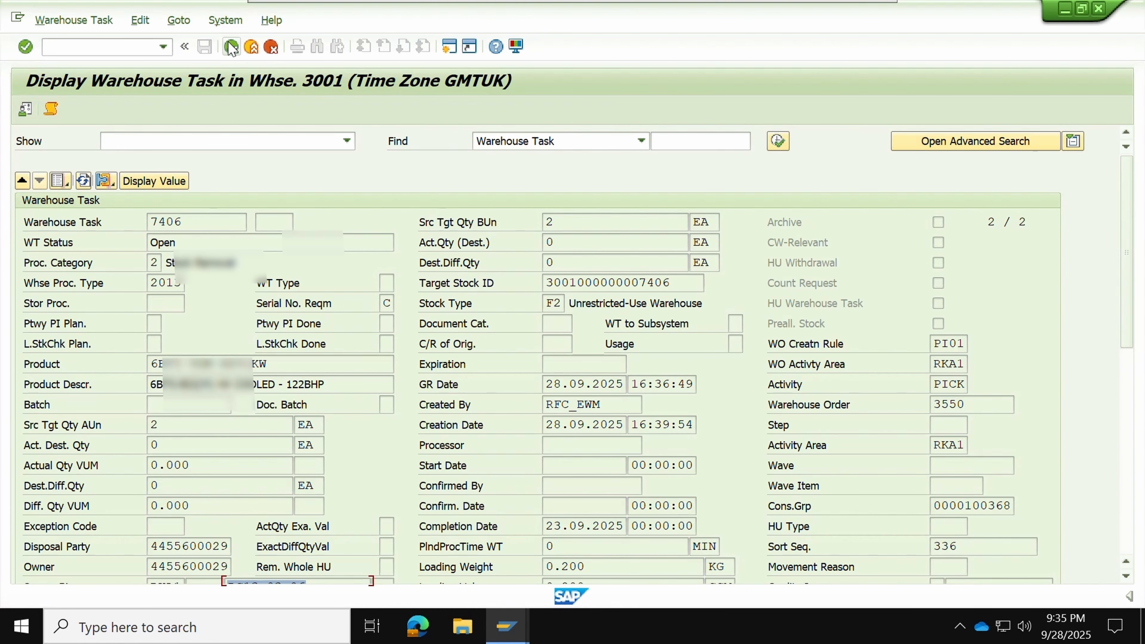
Open warehouse order 3550 from the task list, then go back to delivery order 2739
click(57, 181)
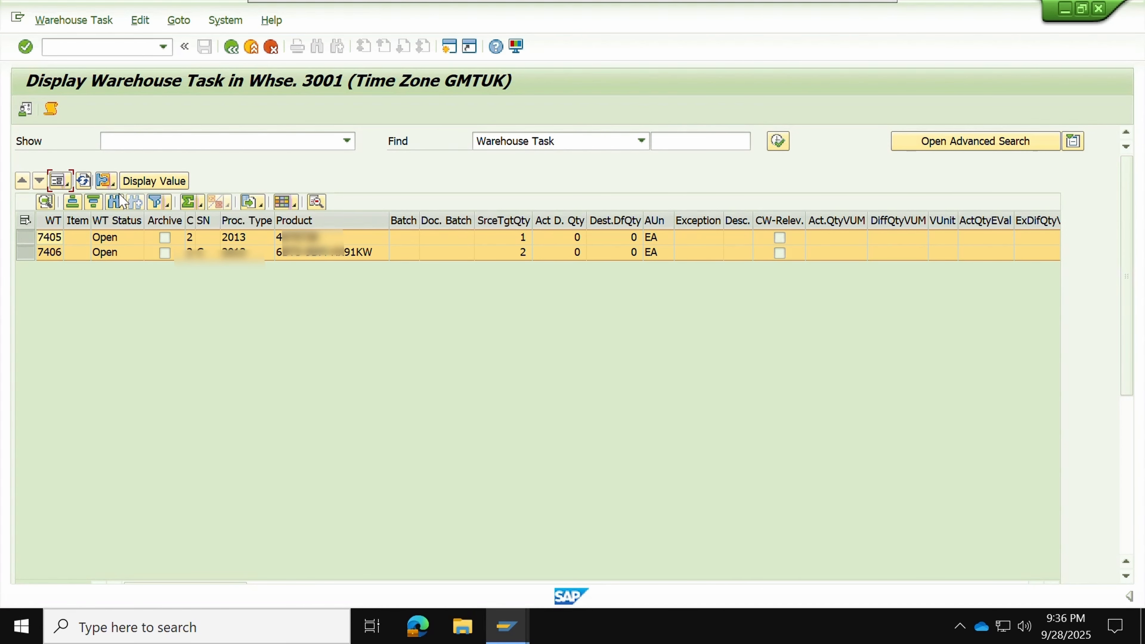
click(104, 182)
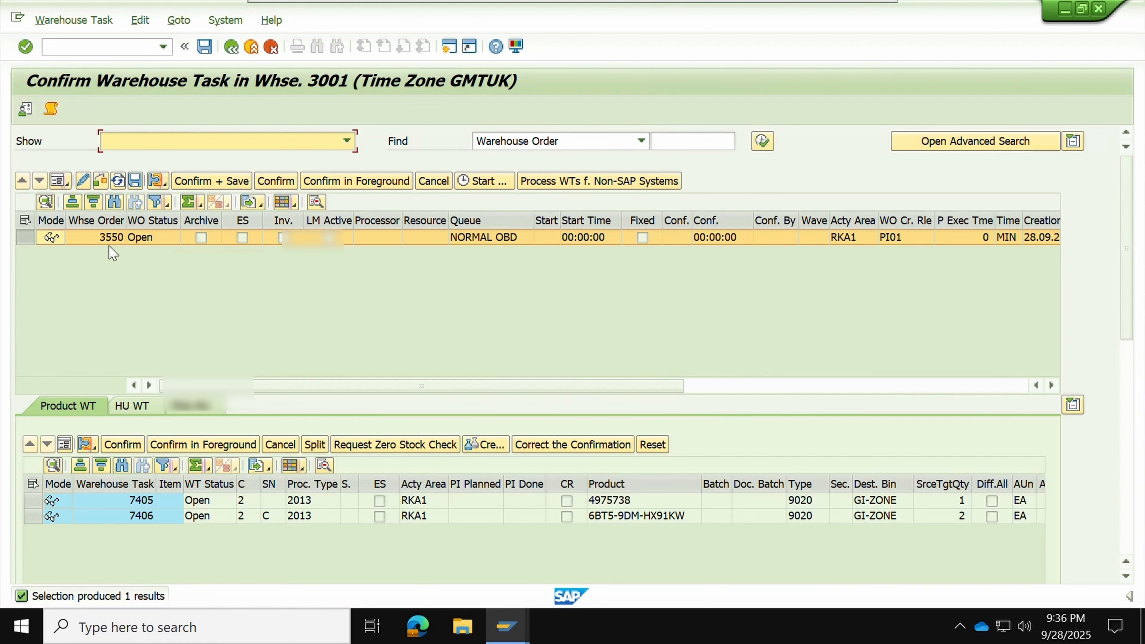
click(109, 236)
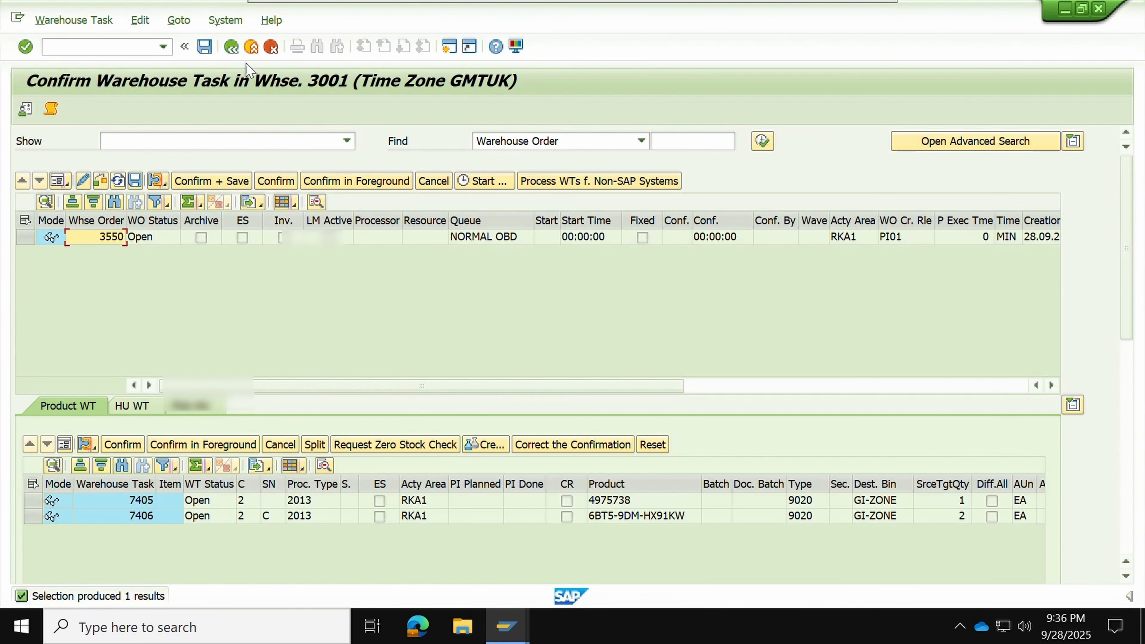
click(231, 47)
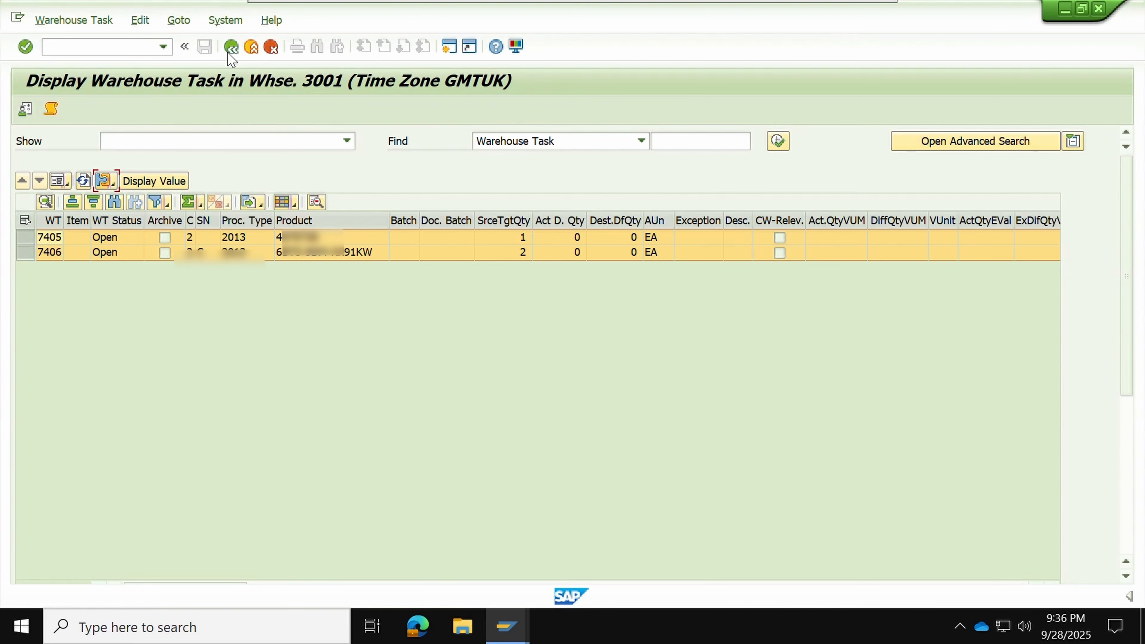
click(231, 47)
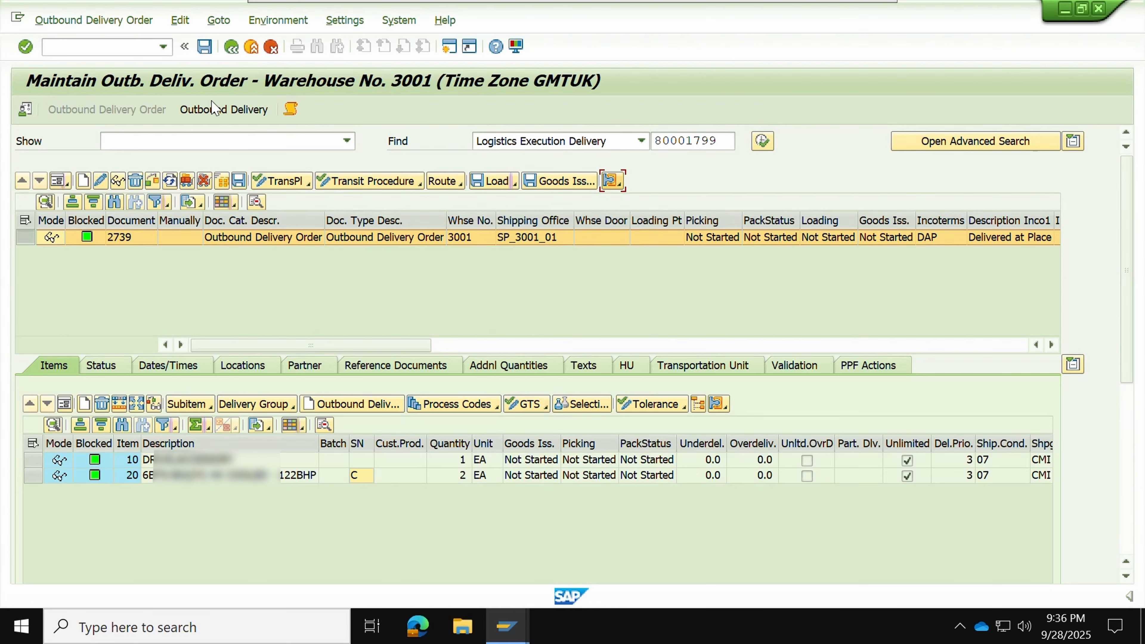
click(118, 238)
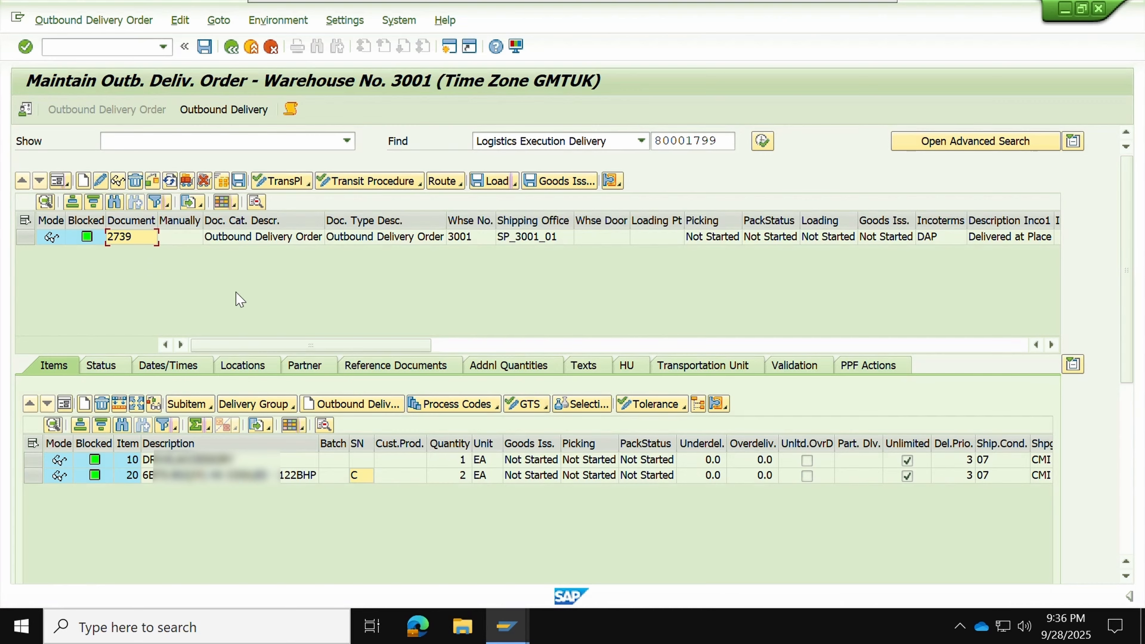
click(25, 237)
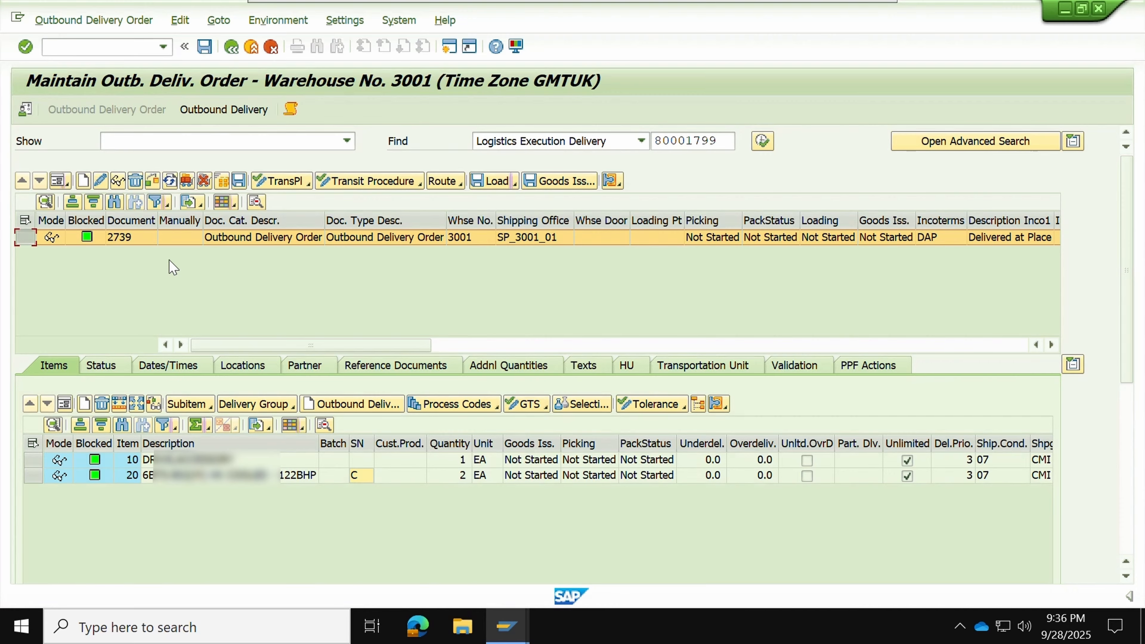
click(123, 243)
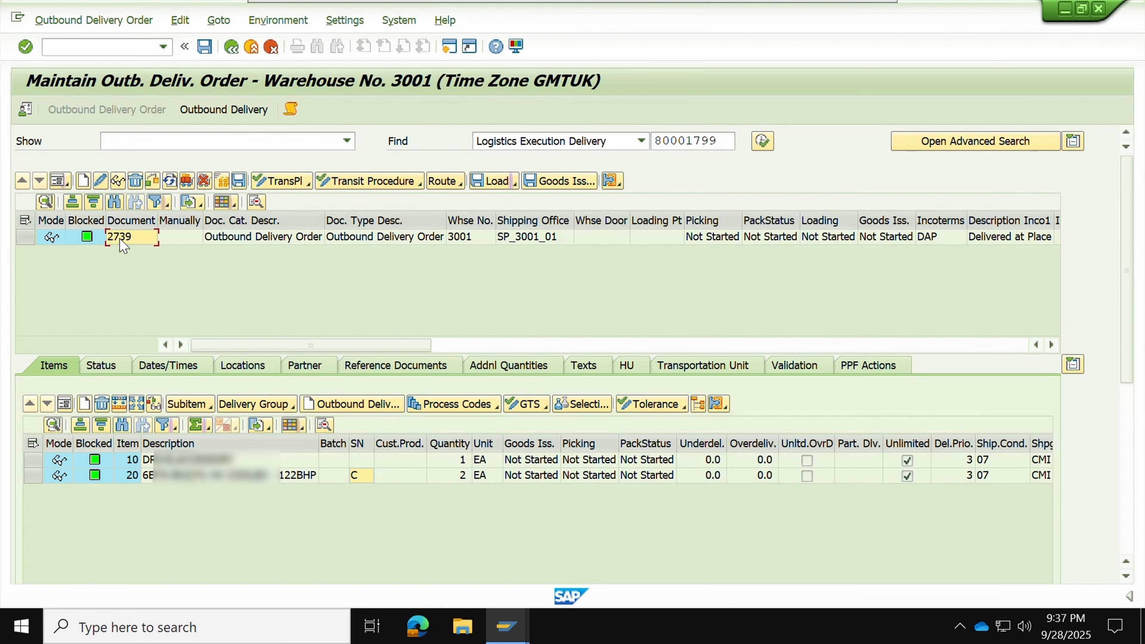
click(80, 45)
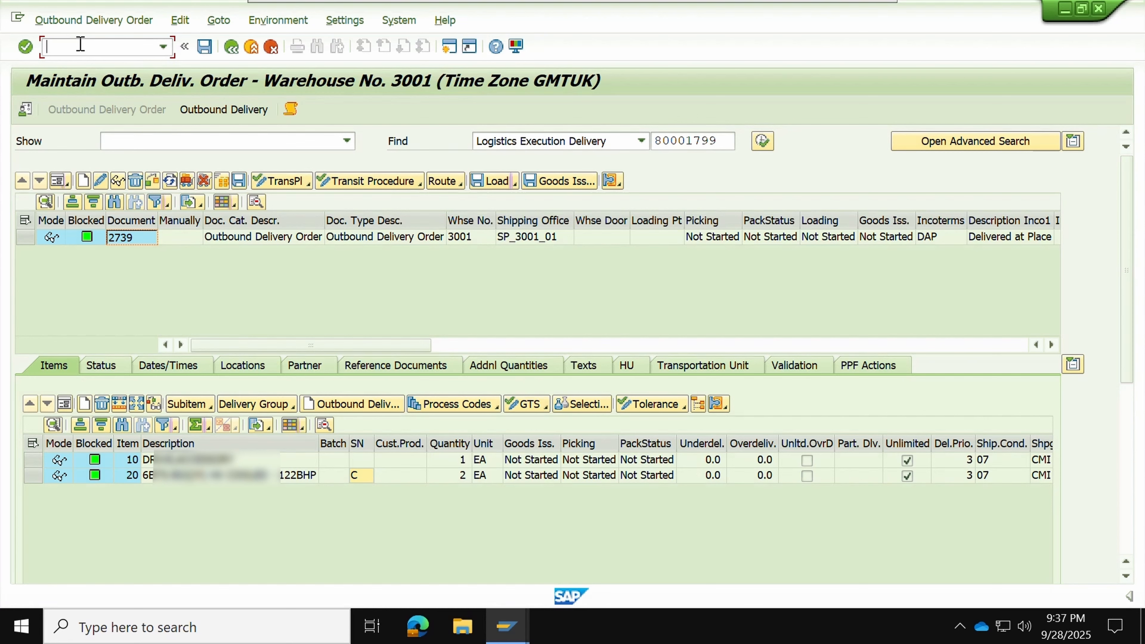
Launch the RF warehouse interface with /O/SCWM/RFUI and accept the logon details
text(/O/SCWM/RFUI)
key(Return)
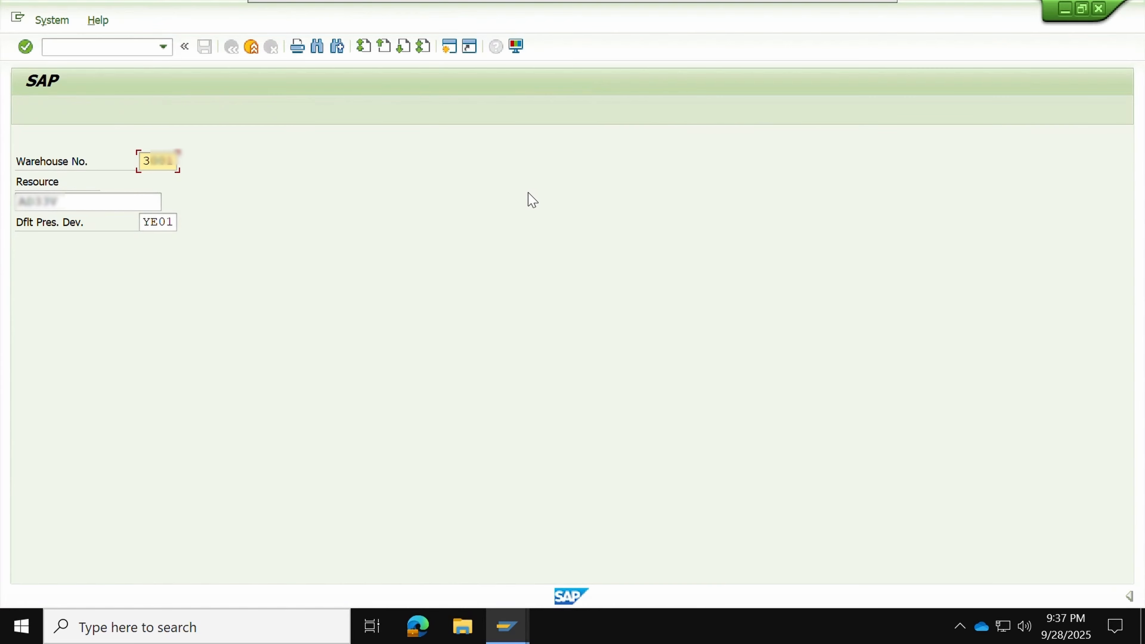
key(Return)
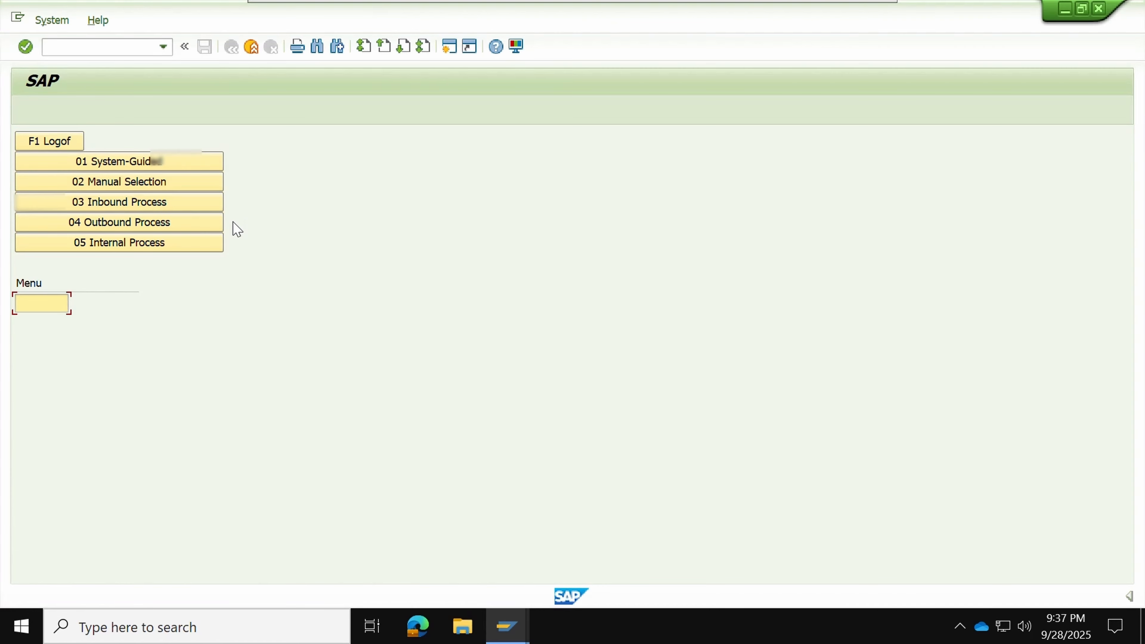
Navigate to 04 Outbound Process > 01 Picking > 03 Picking By WR
click(202, 231)
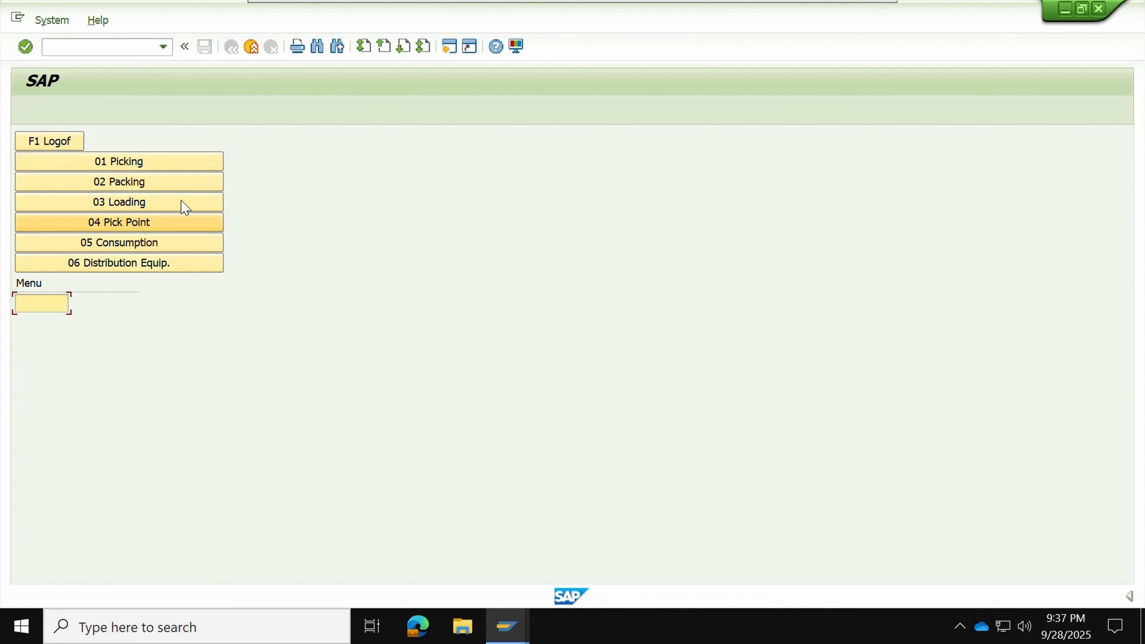
click(165, 167)
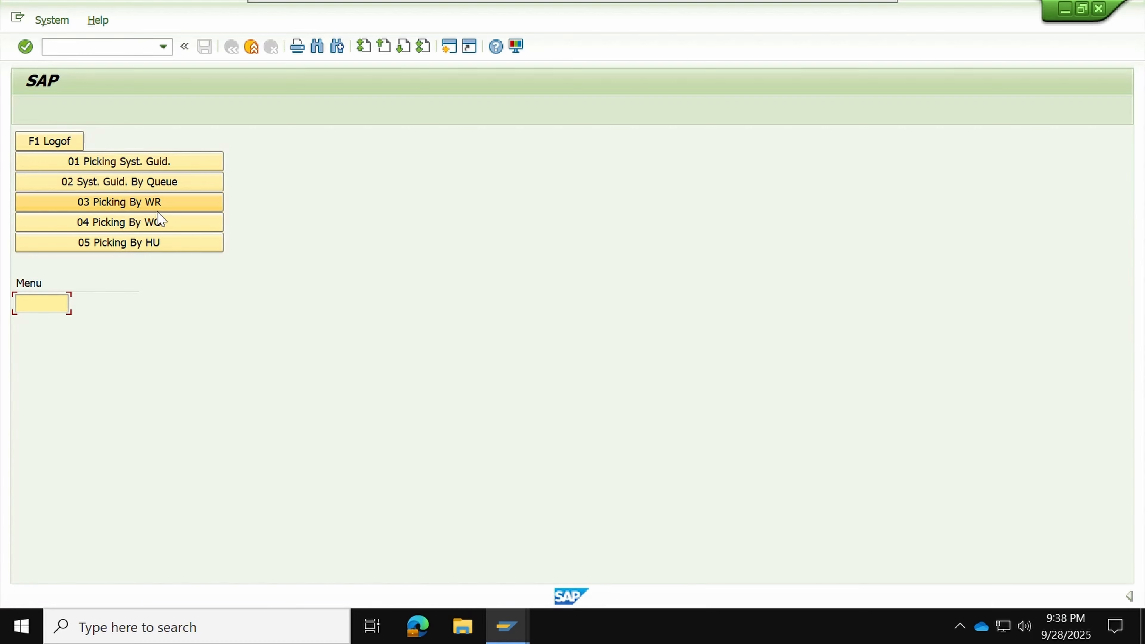
click(154, 207)
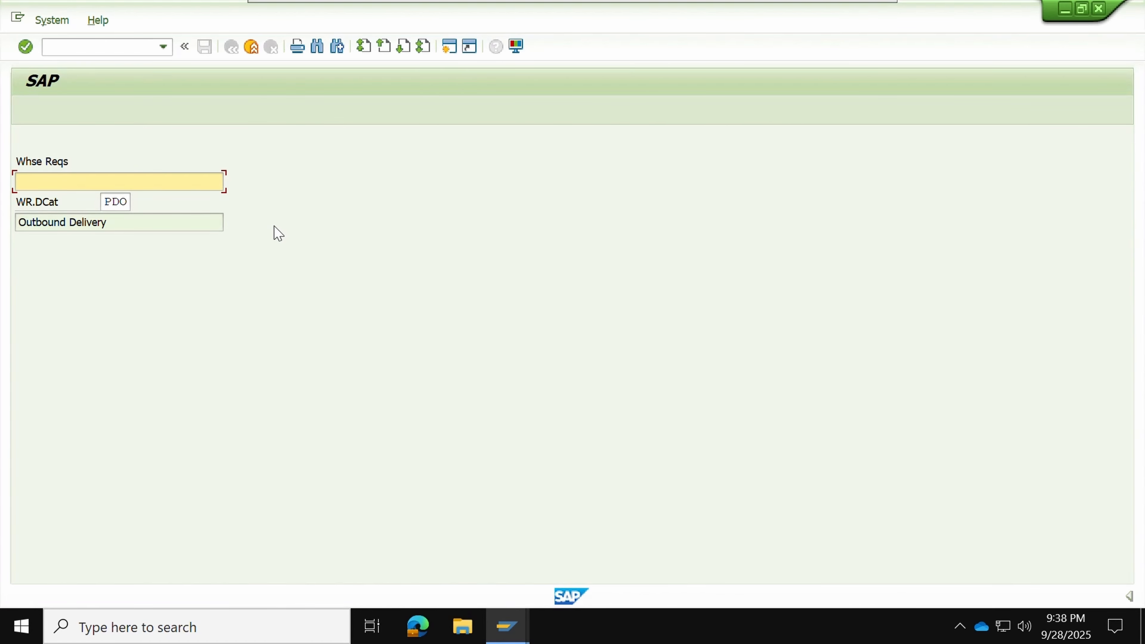
key(F3)
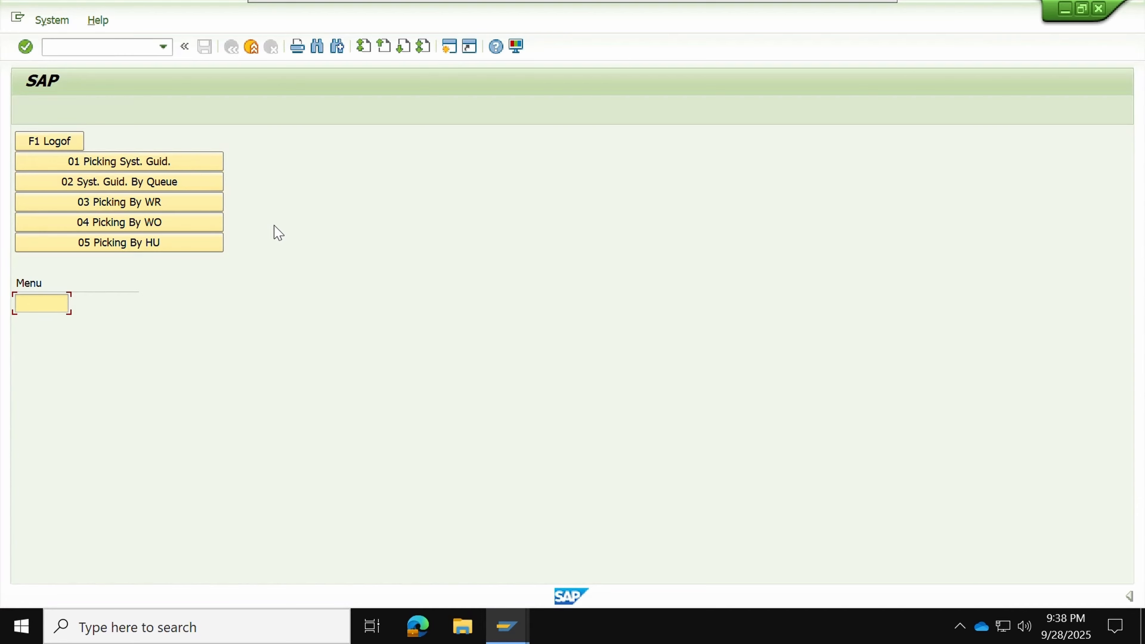
key(F3)
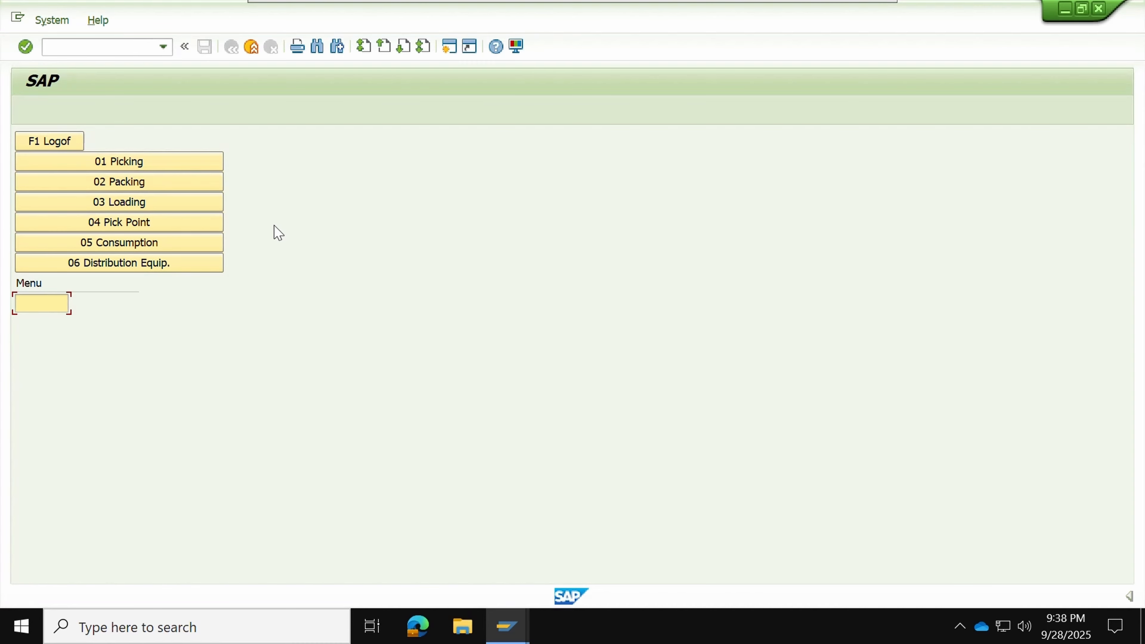
key(F3)
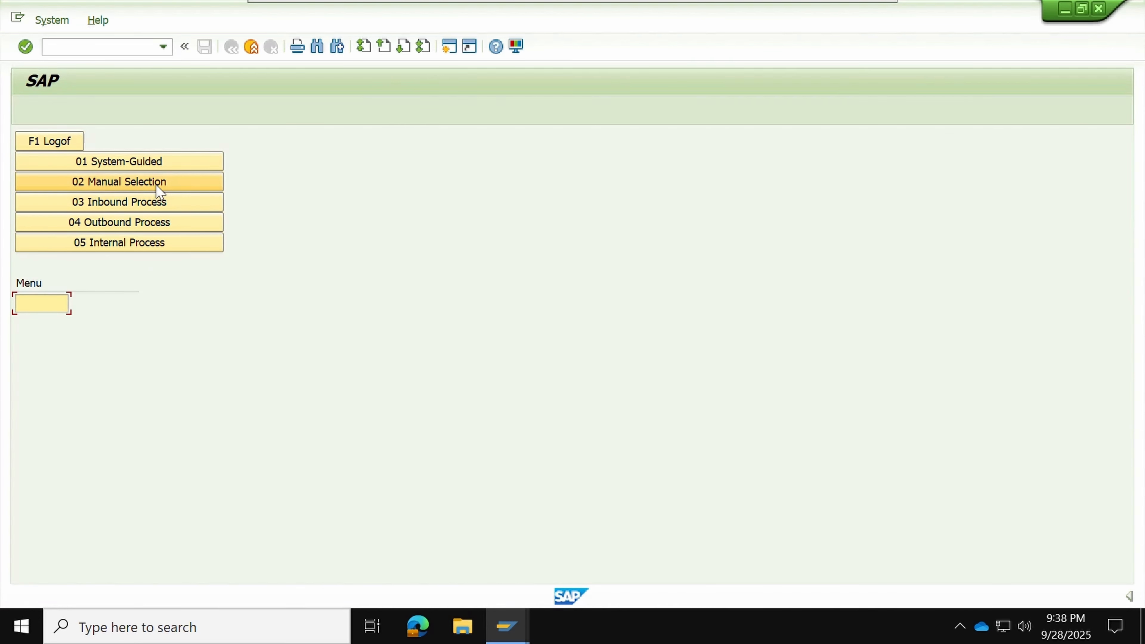
click(157, 185)
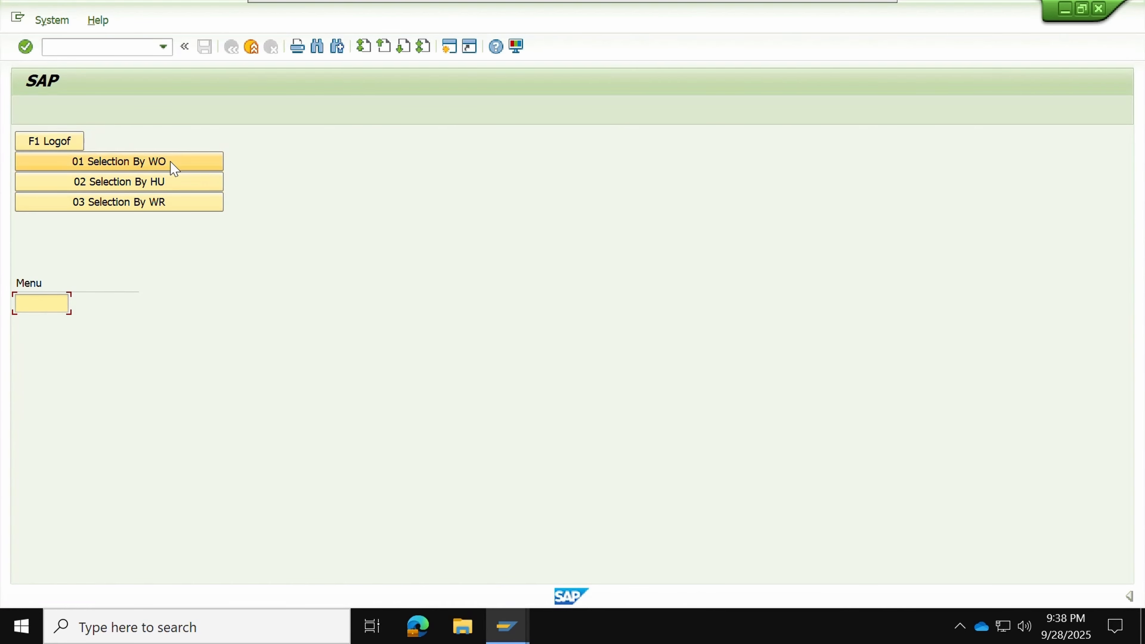
click(174, 169)
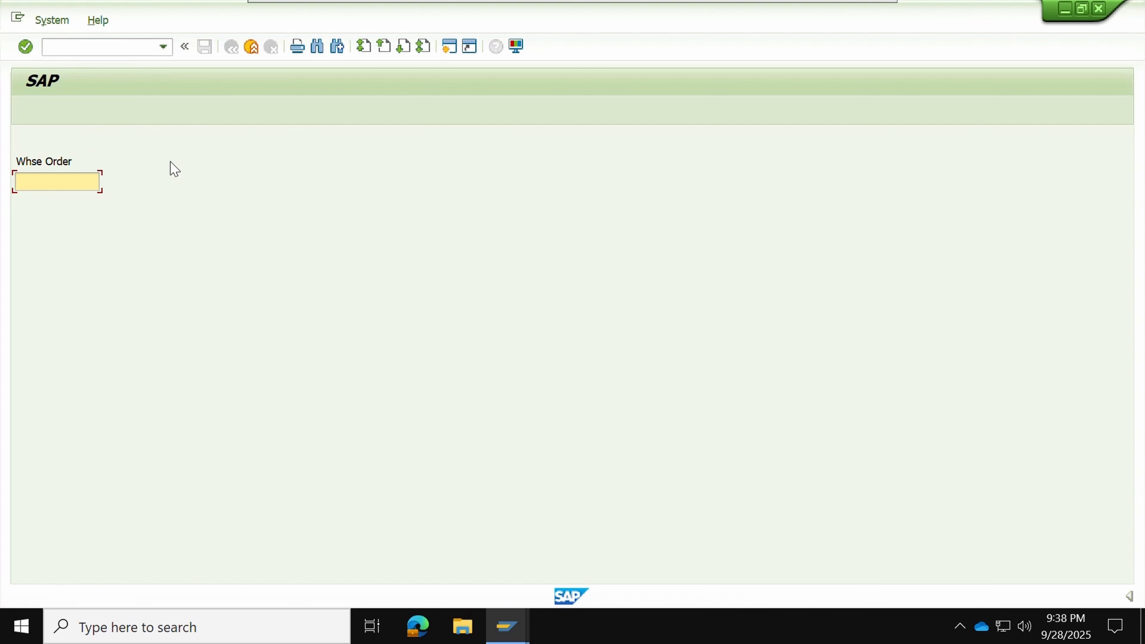
key(F7)
click(168, 199)
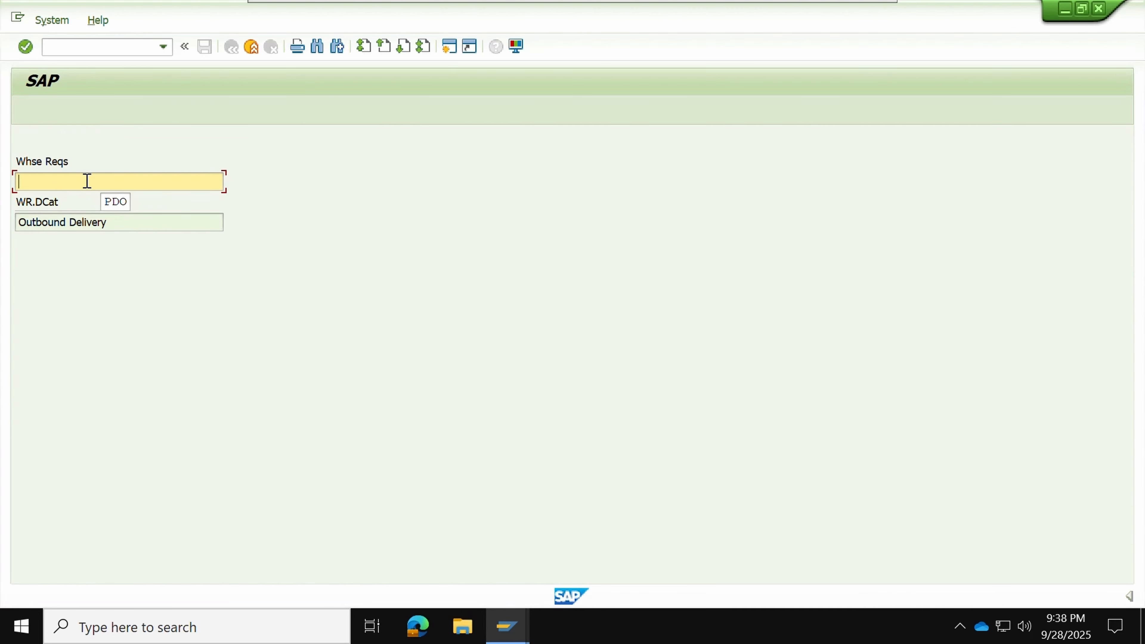
key(super+v)
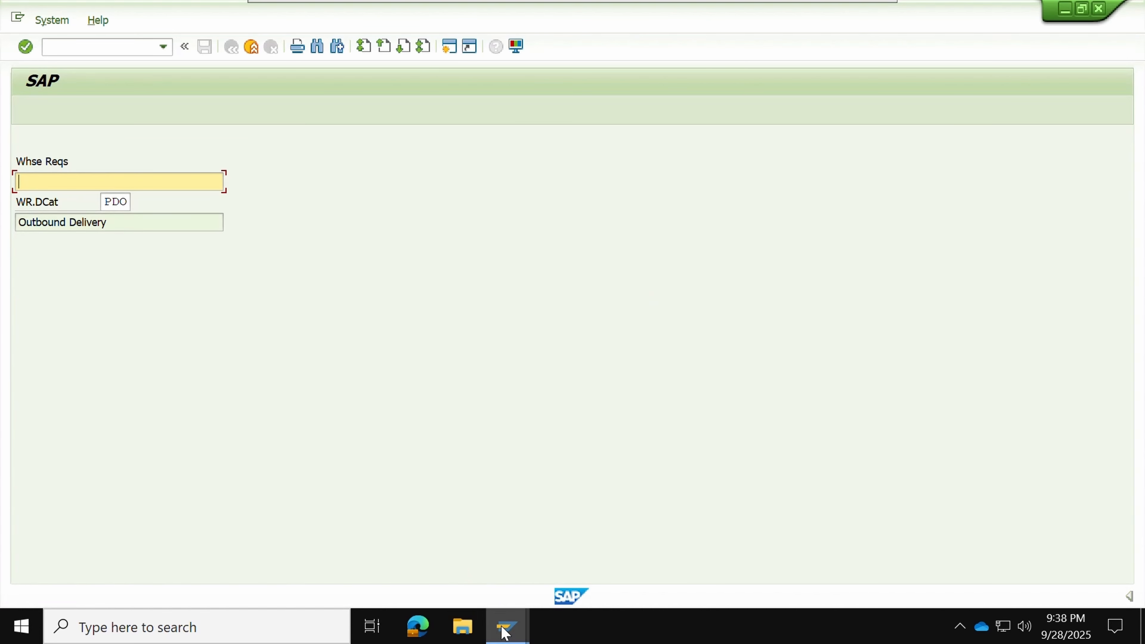
click(506, 628)
click(584, 557)
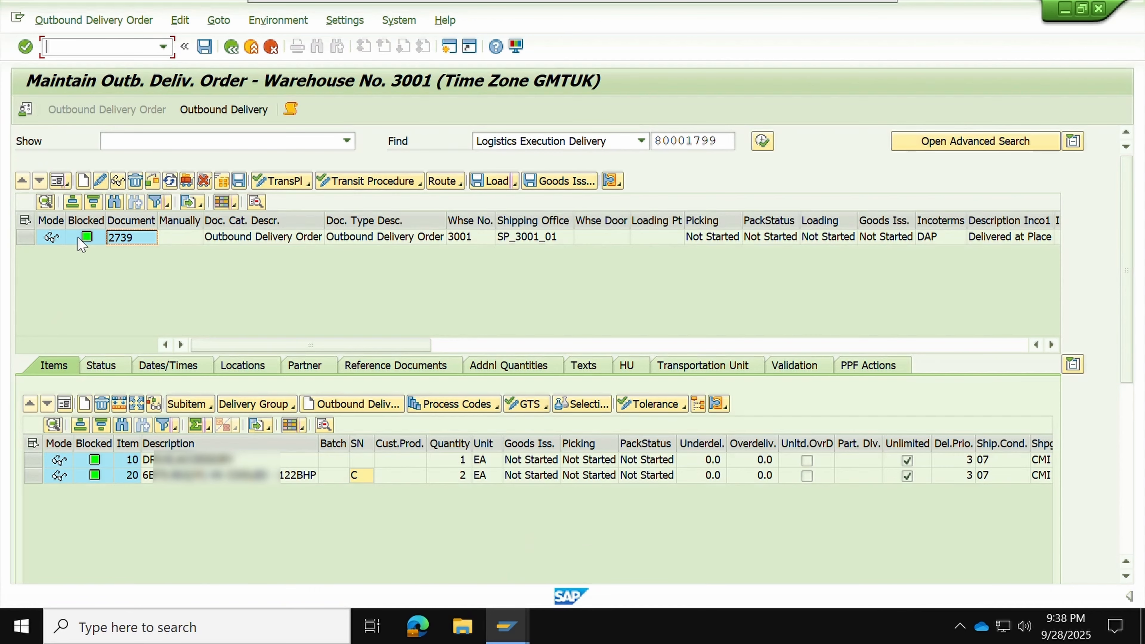
click(129, 239)
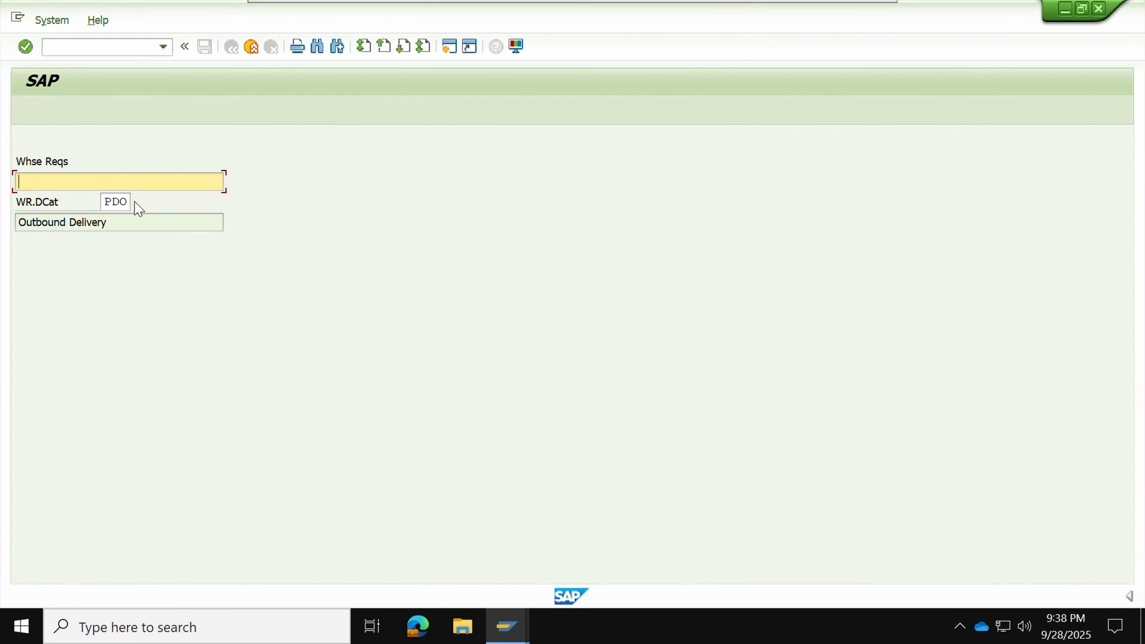
key(Return)
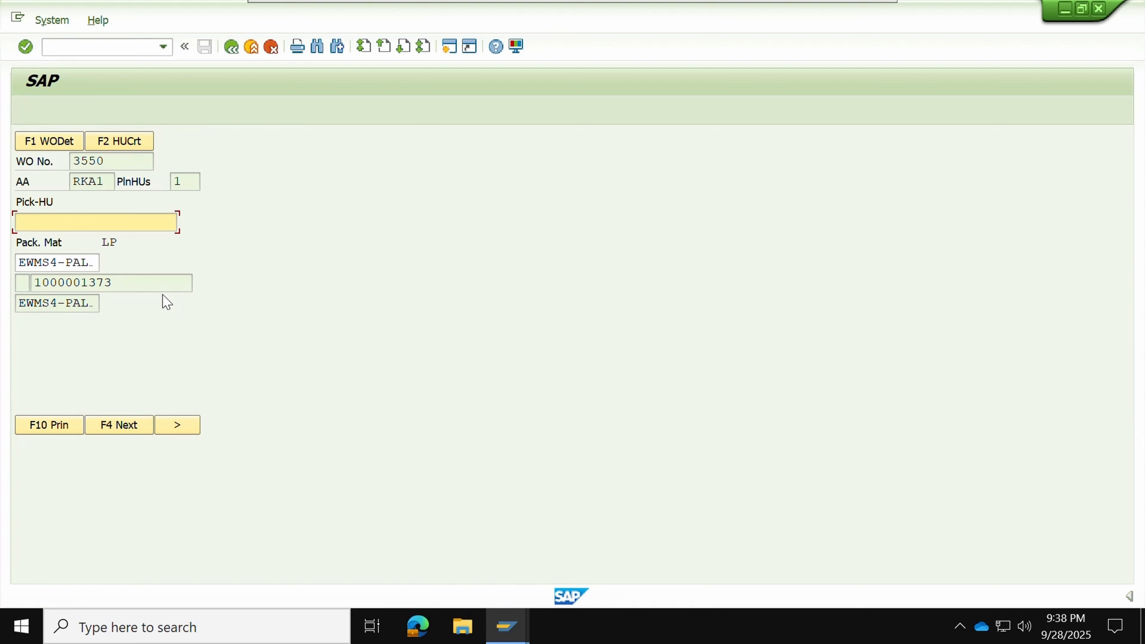
drag(128, 281, 37, 290)
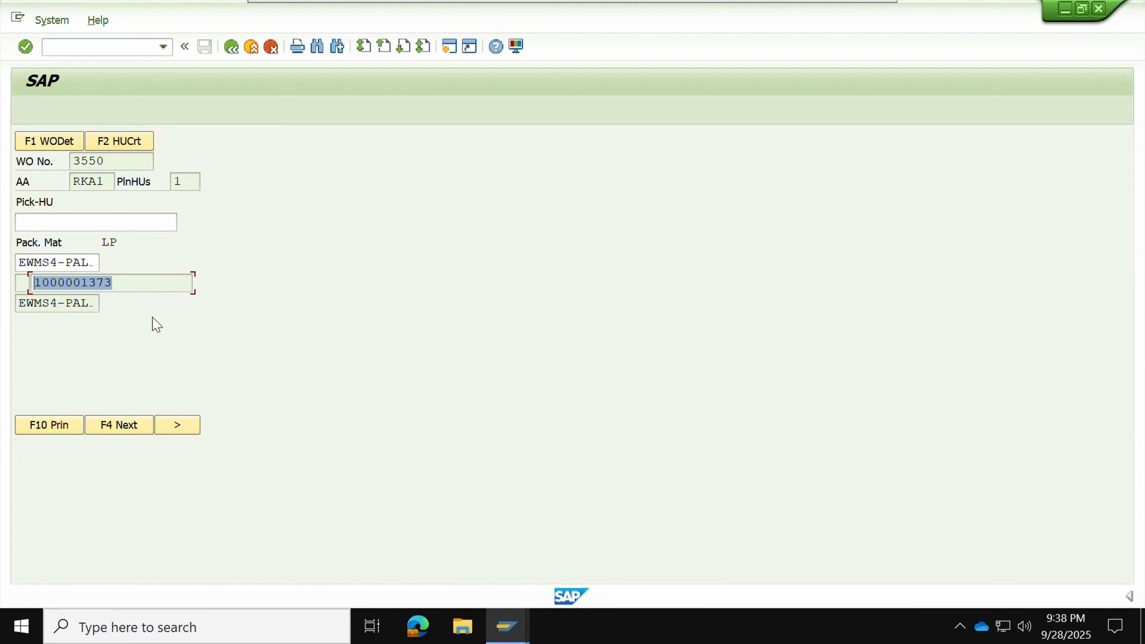
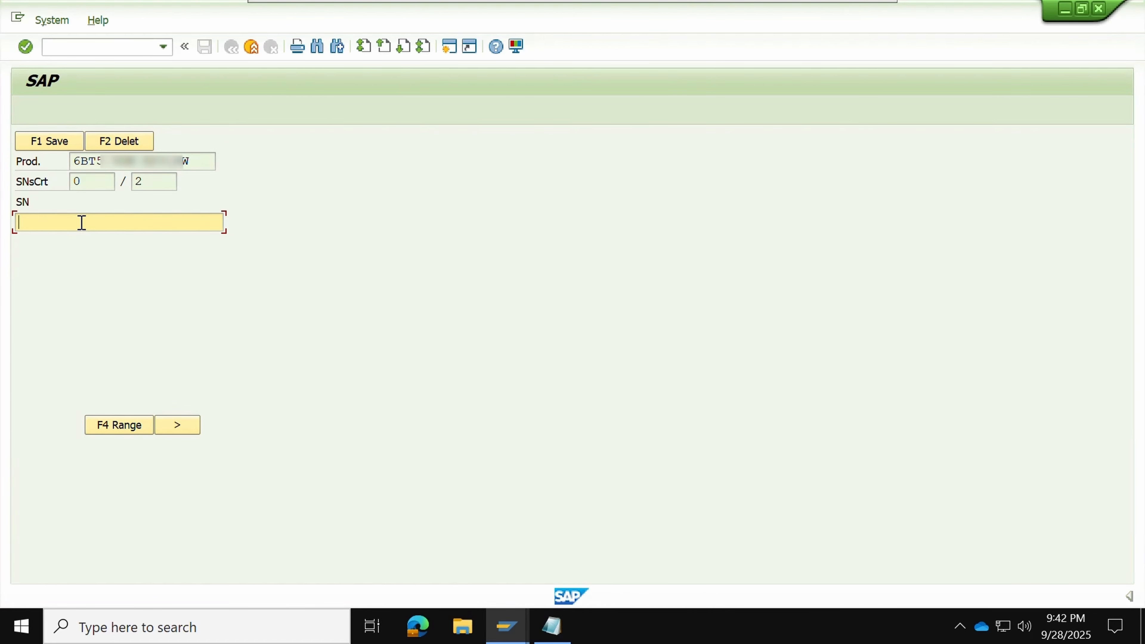
text(XXE786C)
key(Return)
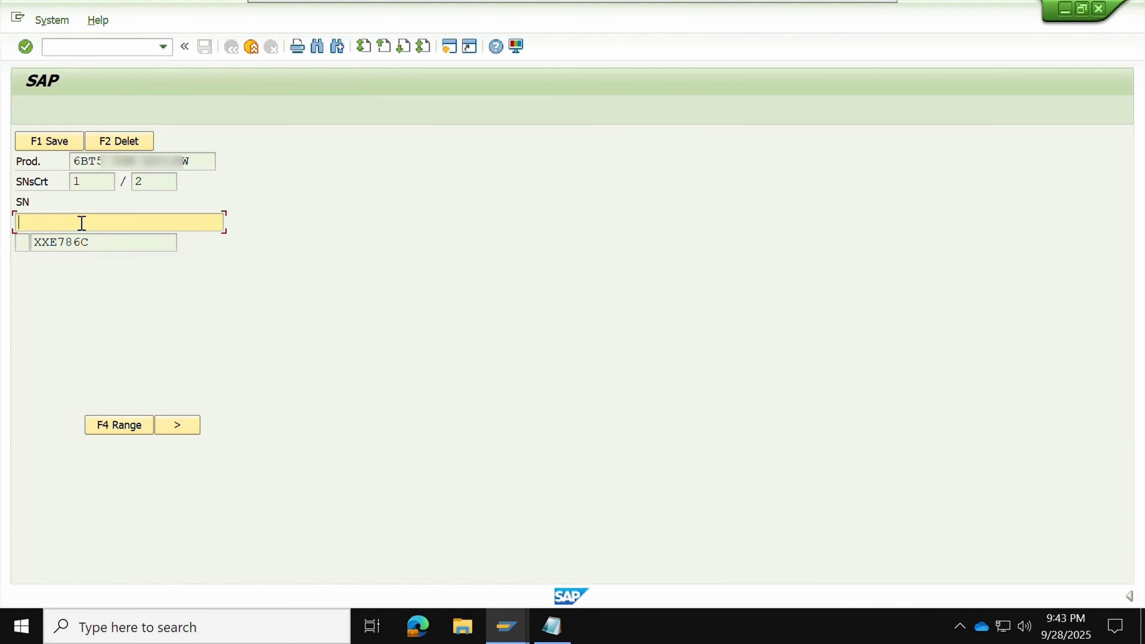
drag(92, 183, 63, 182)
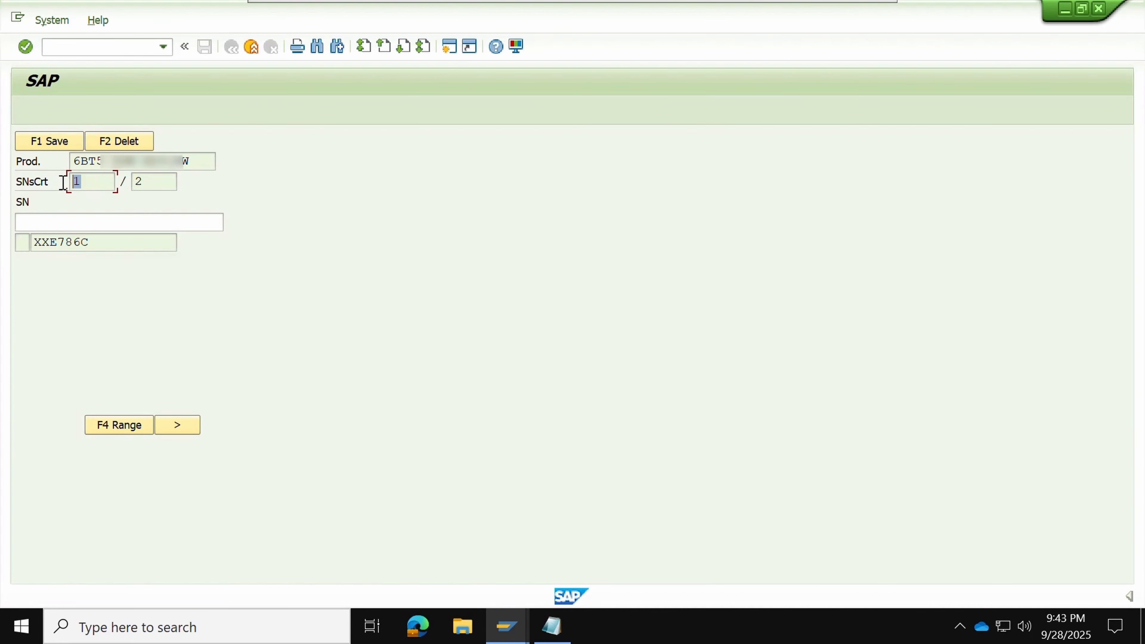
click(549, 626)
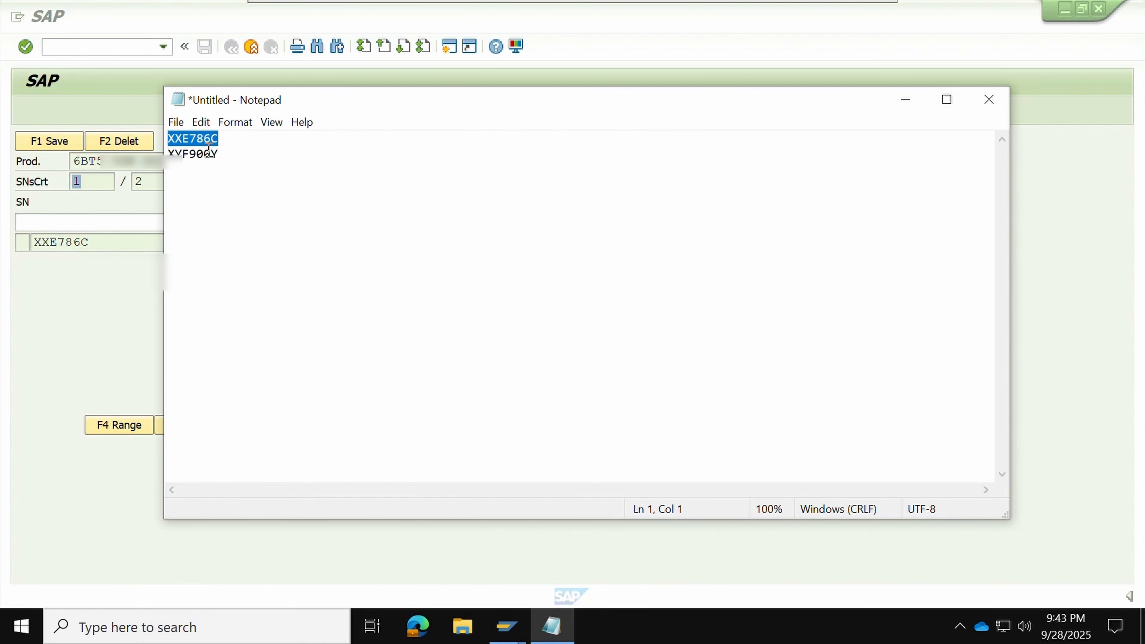
drag(224, 154, 161, 154)
key(ctrl+c)
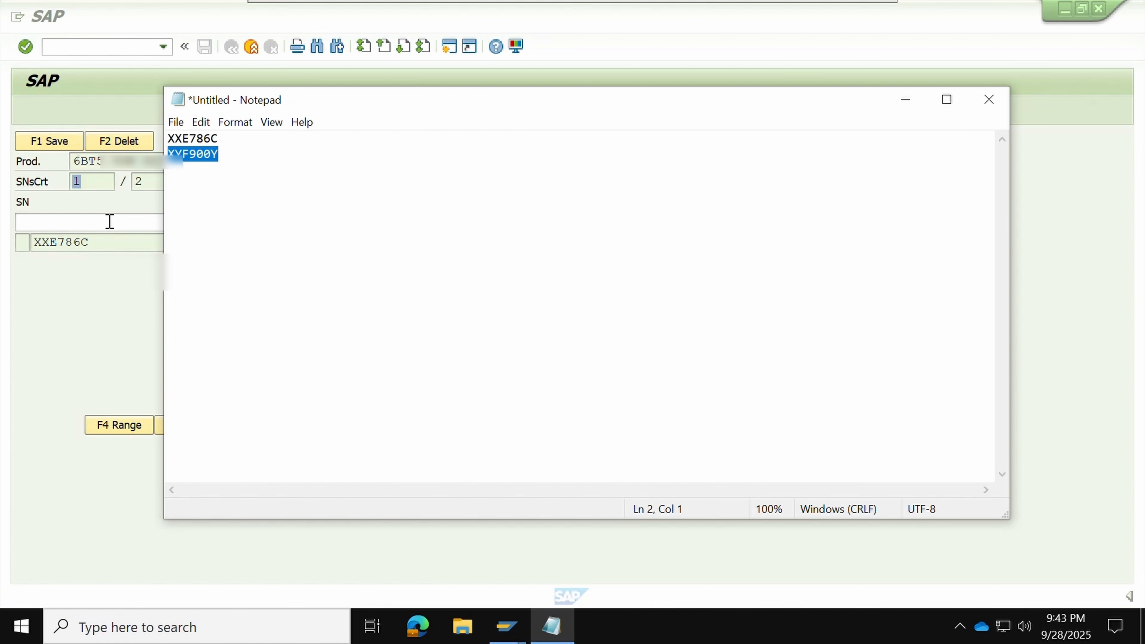
click(110, 222)
key(ctrl+v)
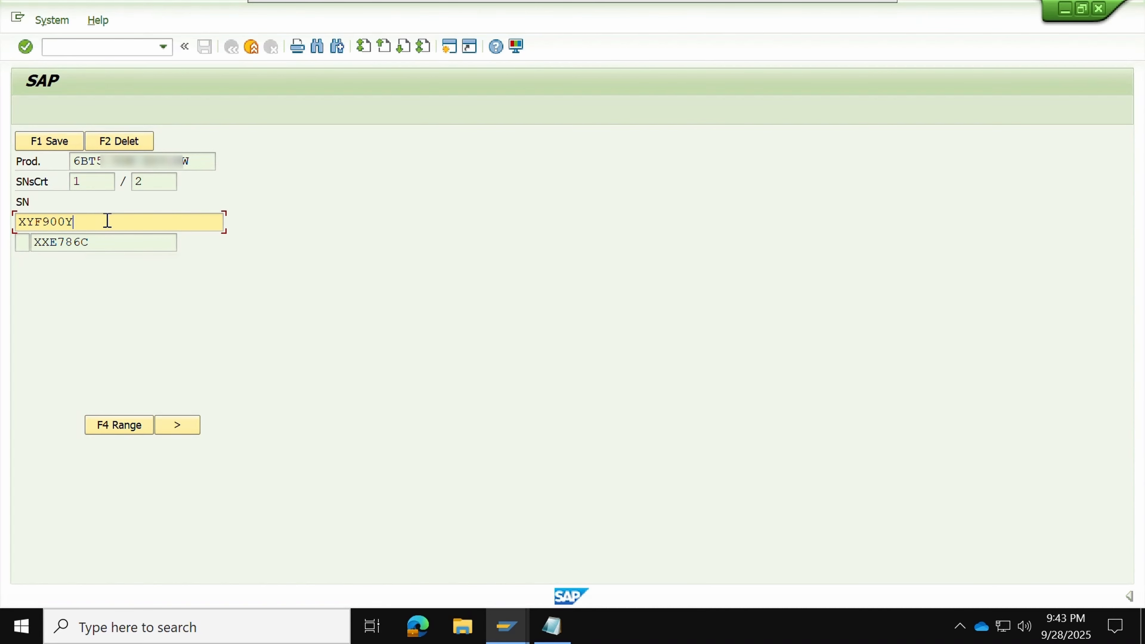
key(Return)
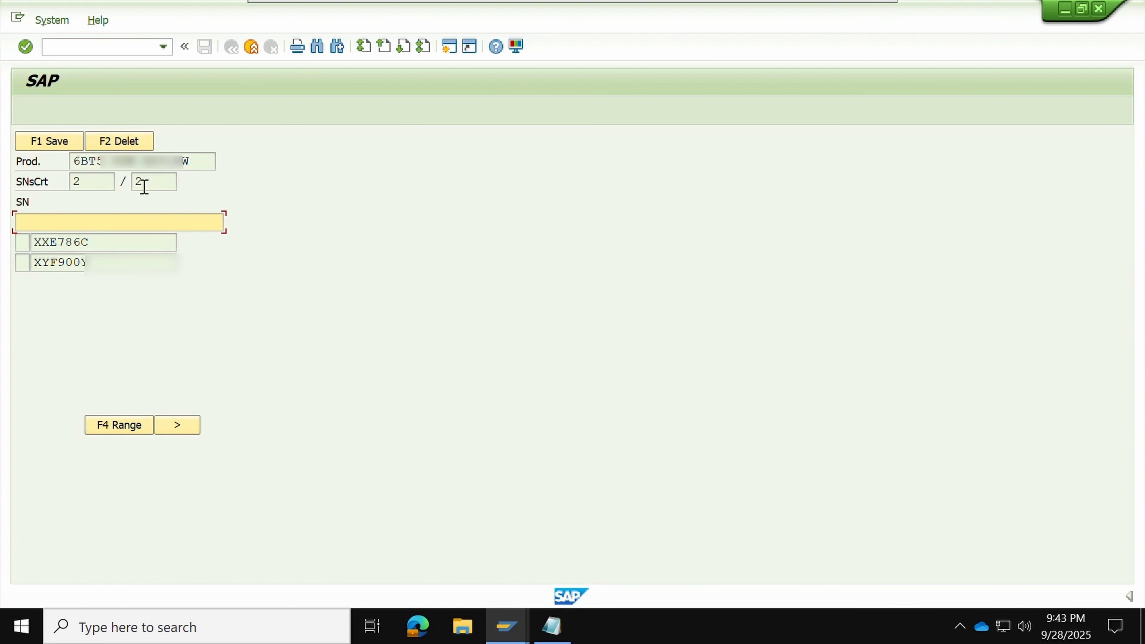
Delete the duplicate XYF900Y entry, re-enter XYF900Y, and save both serial numbers
drag(105, 265, 13, 266)
key(ctrl+c)
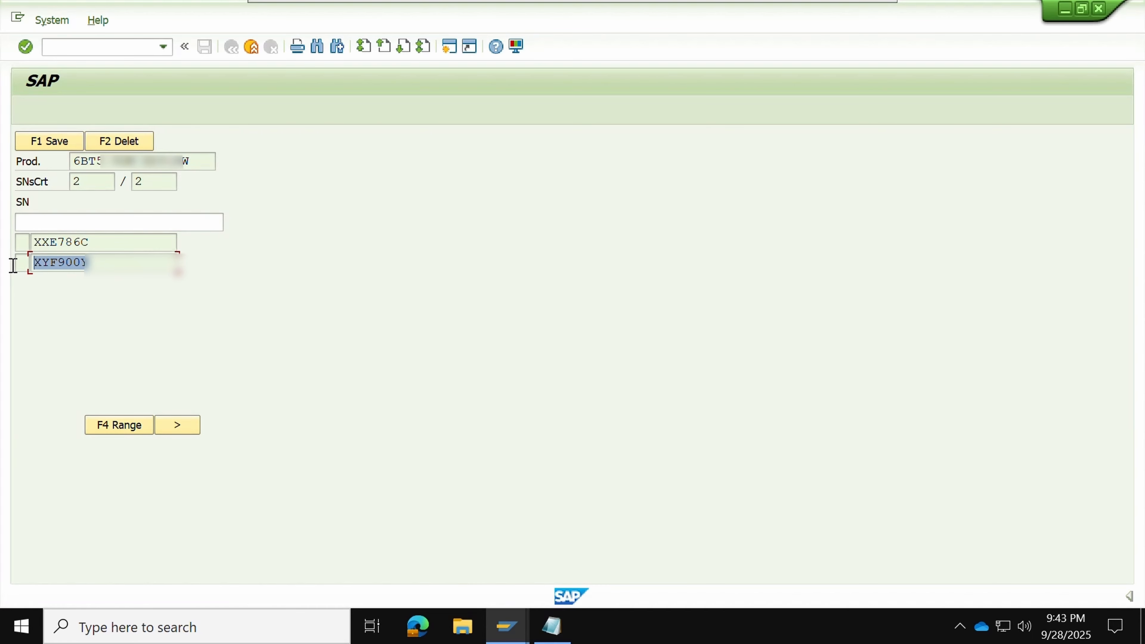
click(14, 266)
click(48, 219)
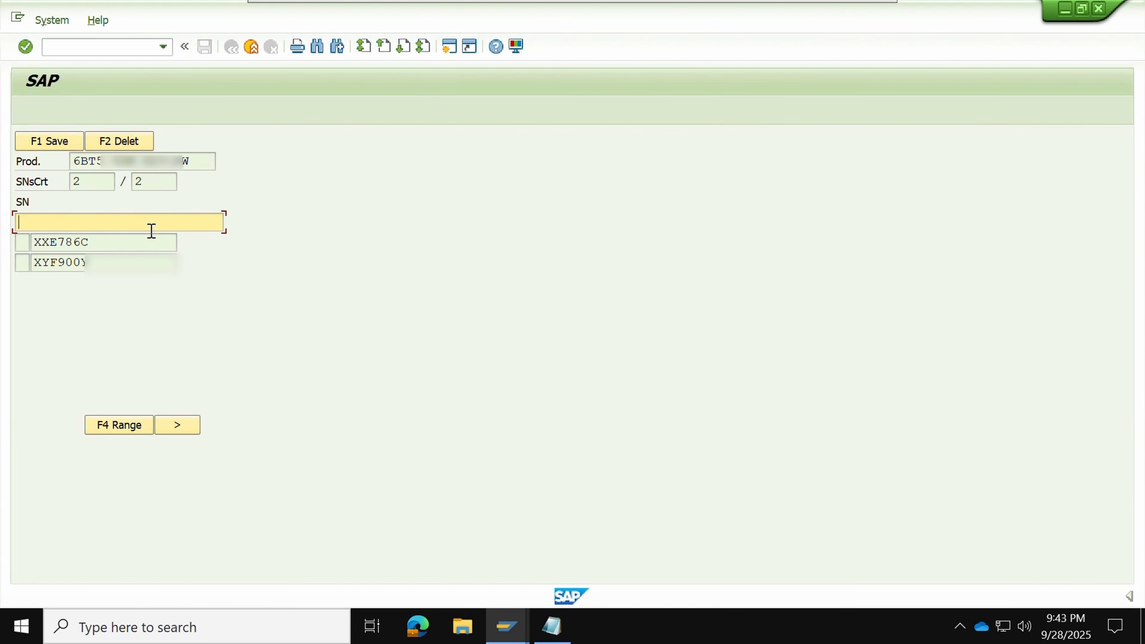
key(ctrl+v)
key(Return)
click(131, 142)
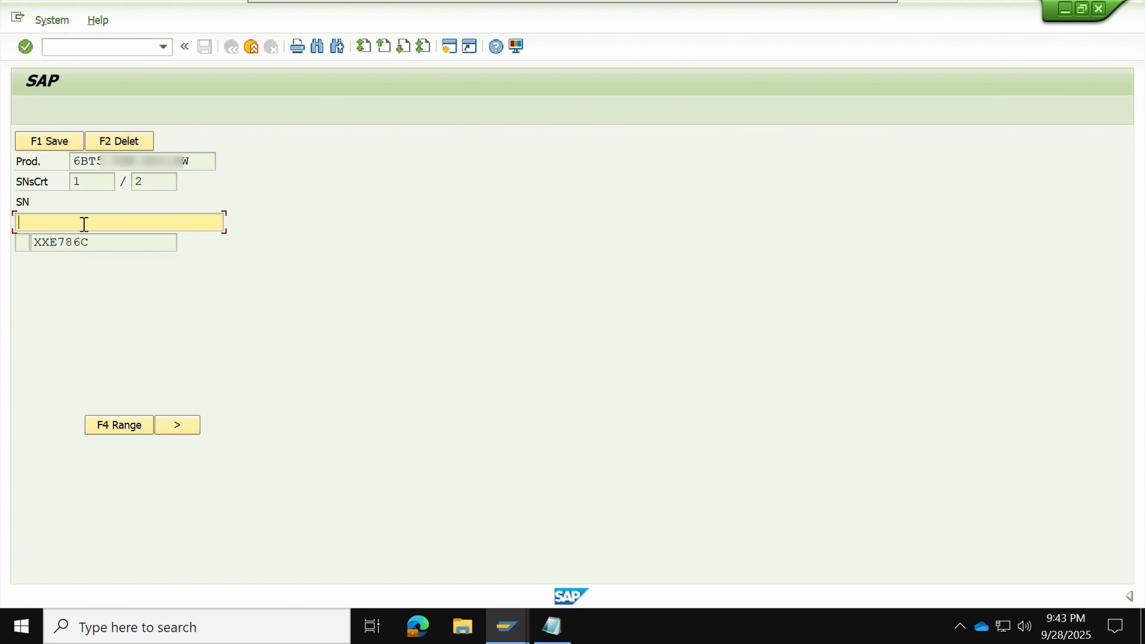
text(XYF900Y)
key(Return)
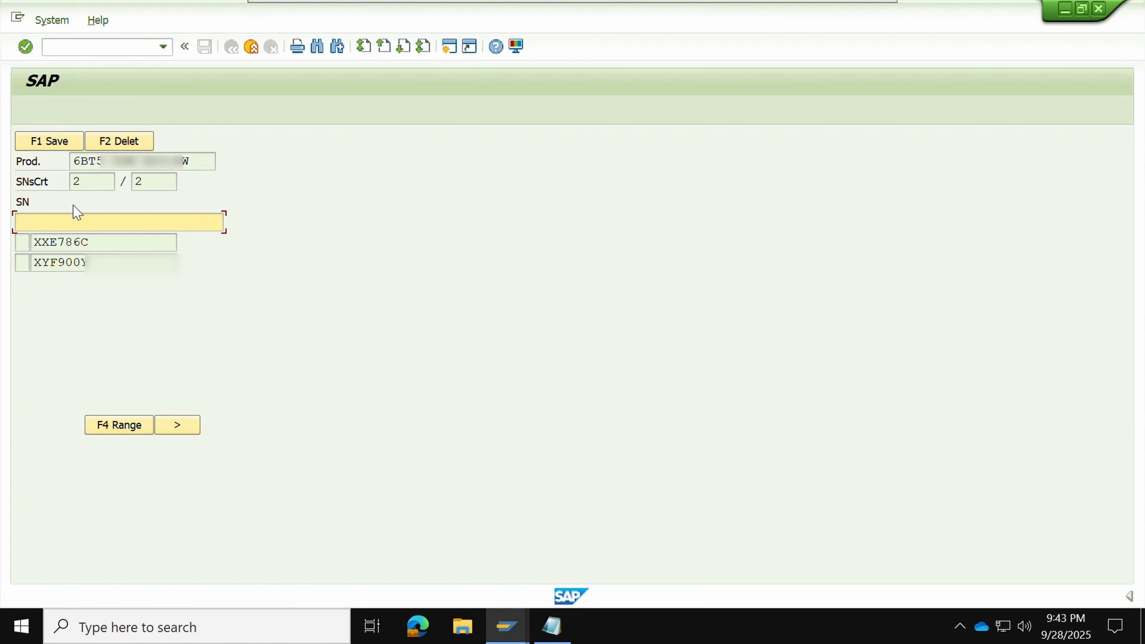
click(49, 147)
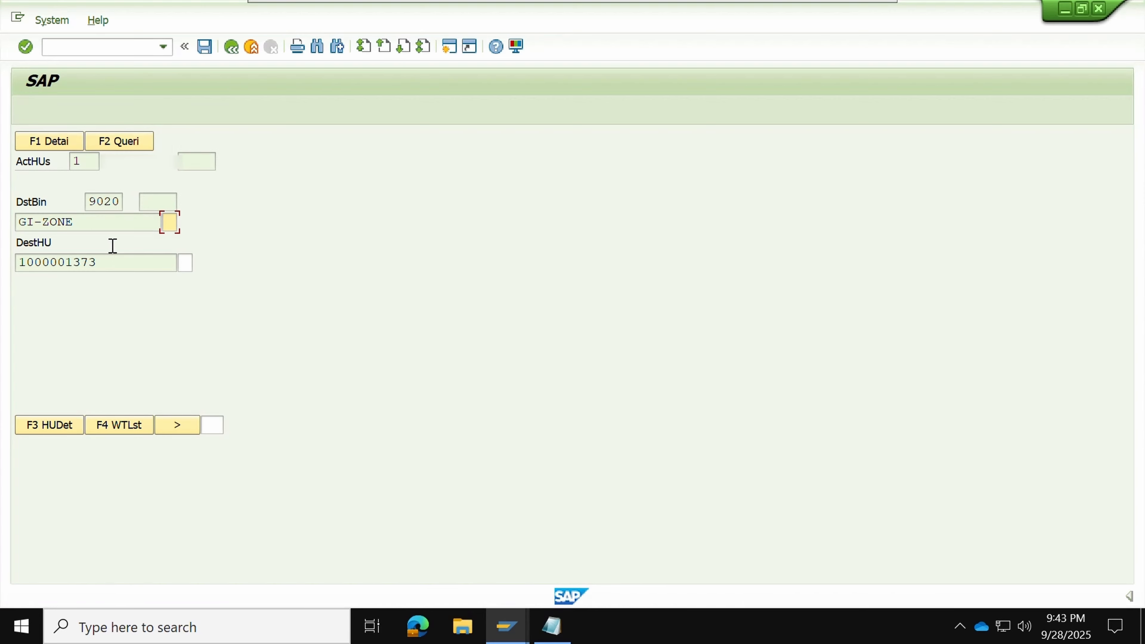
Verify bin GI-ZONE with E and destination HU with 3 to confirm the pick
drag(84, 223, 4, 225)
click(167, 222)
text(E)
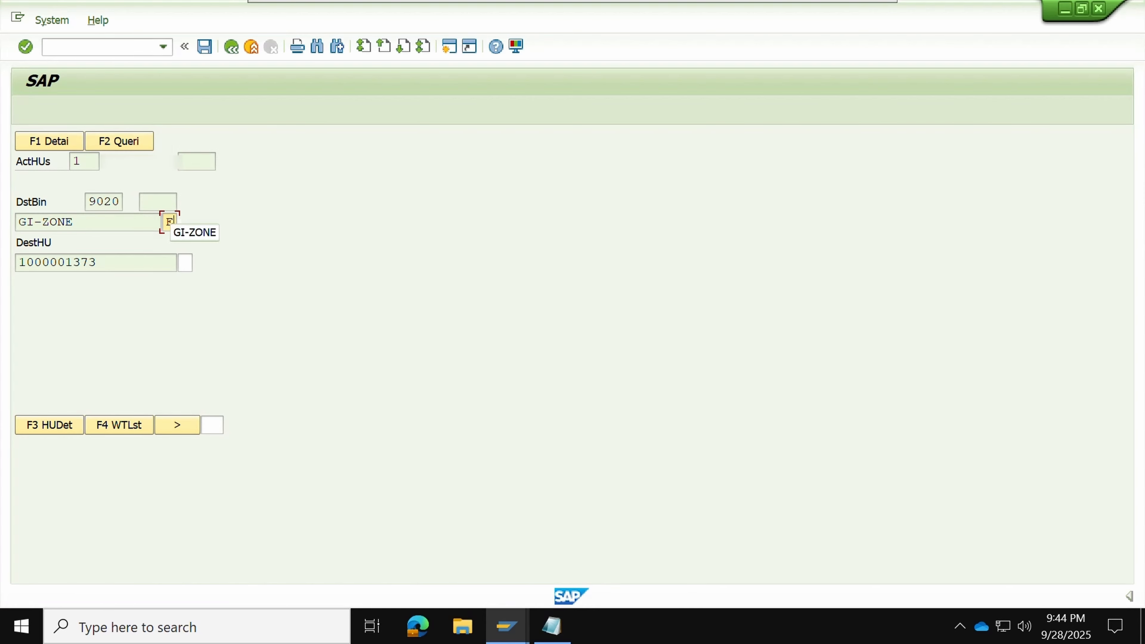
key(Tab)
drag(99, 264, 13, 264)
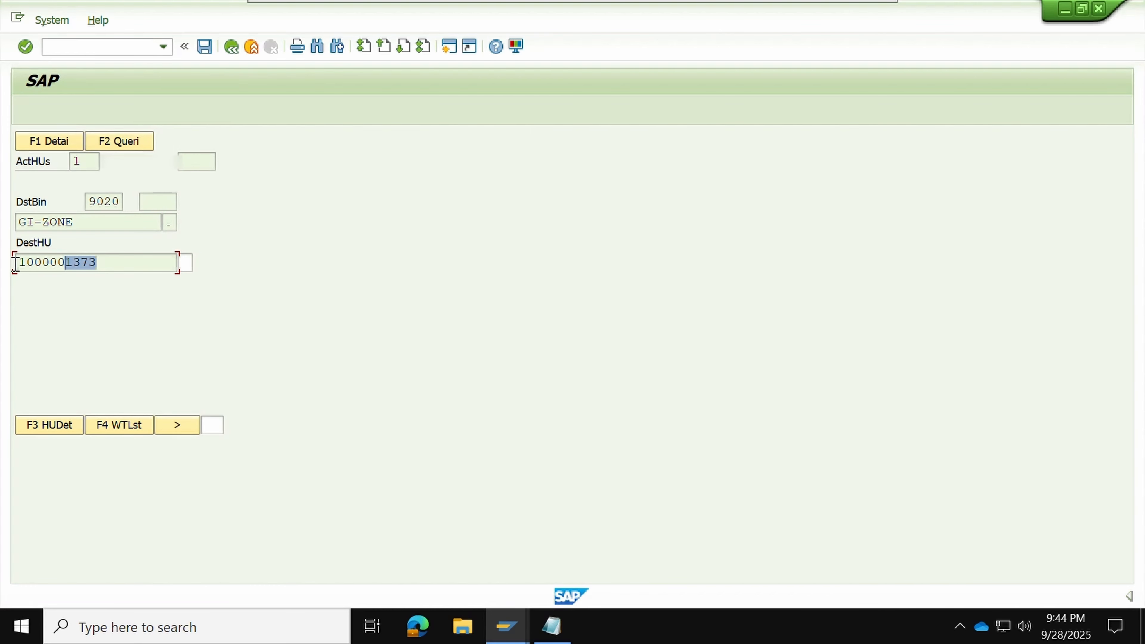
click(9, 268)
click(183, 262)
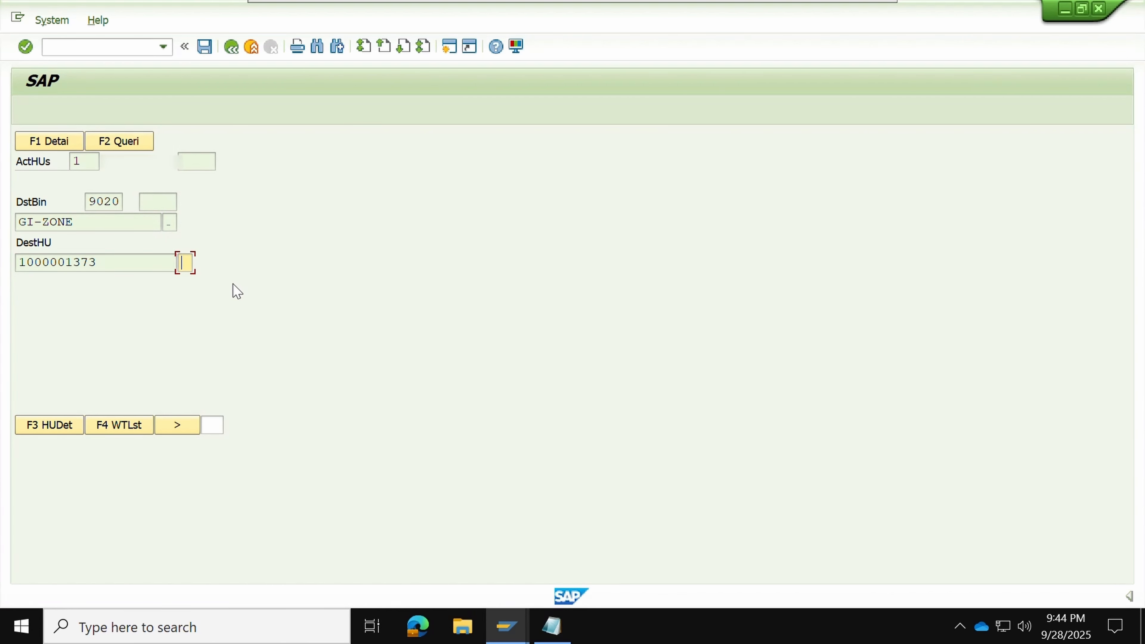
text(3)
key(Return)
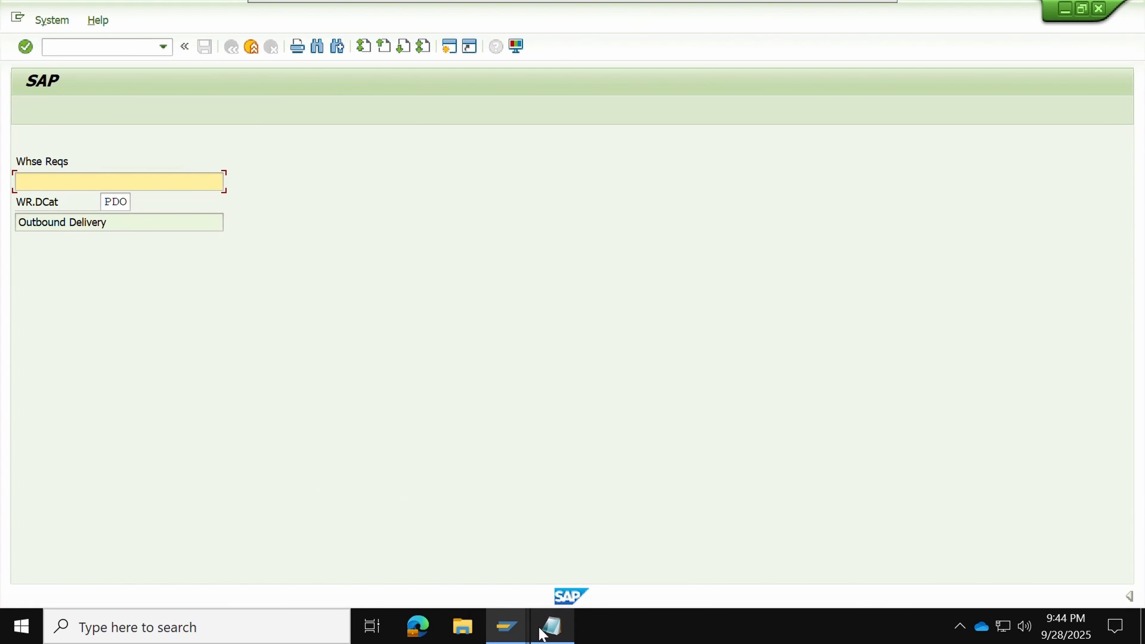
Refresh delivery 80001799 in the delivery window and check that picking and packing show Completed
click(505, 627)
click(486, 537)
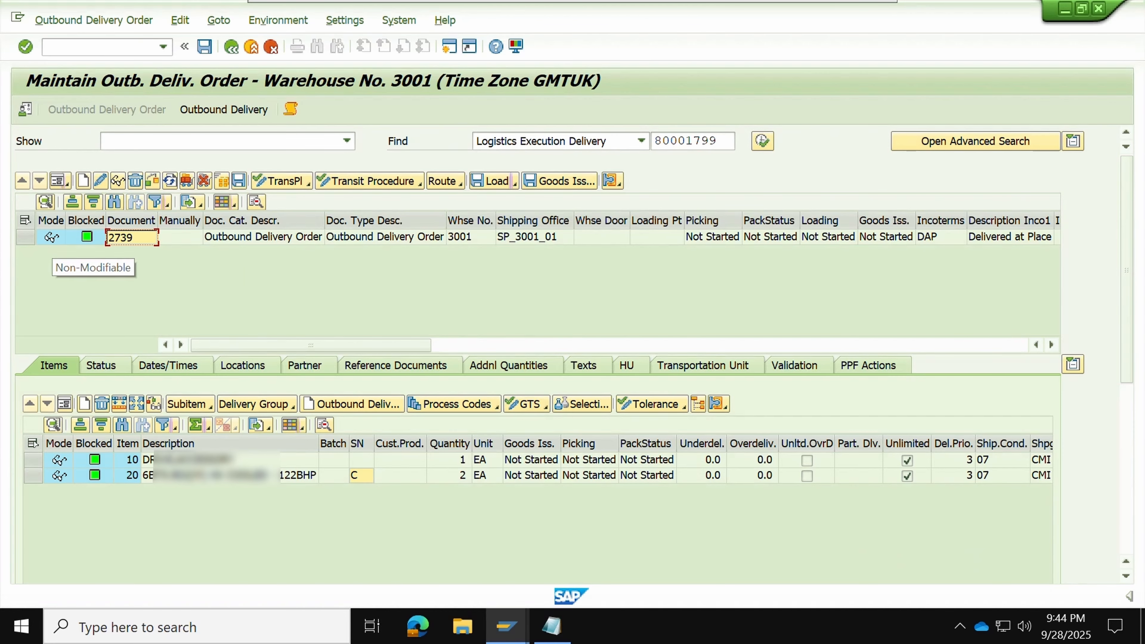
click(25, 238)
click(762, 142)
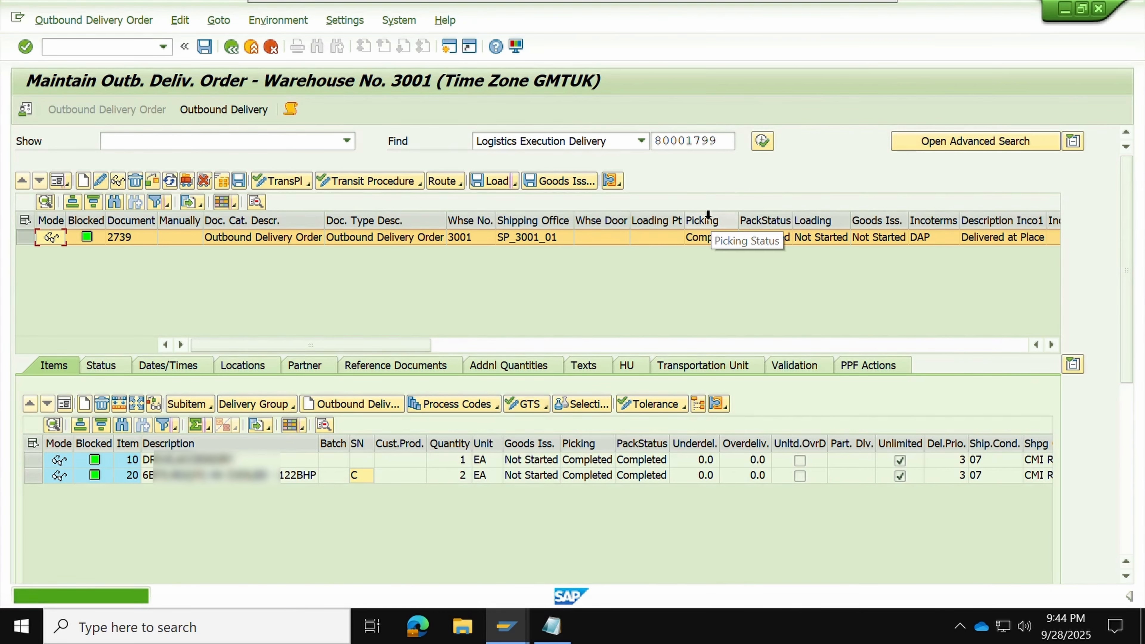
click(712, 238)
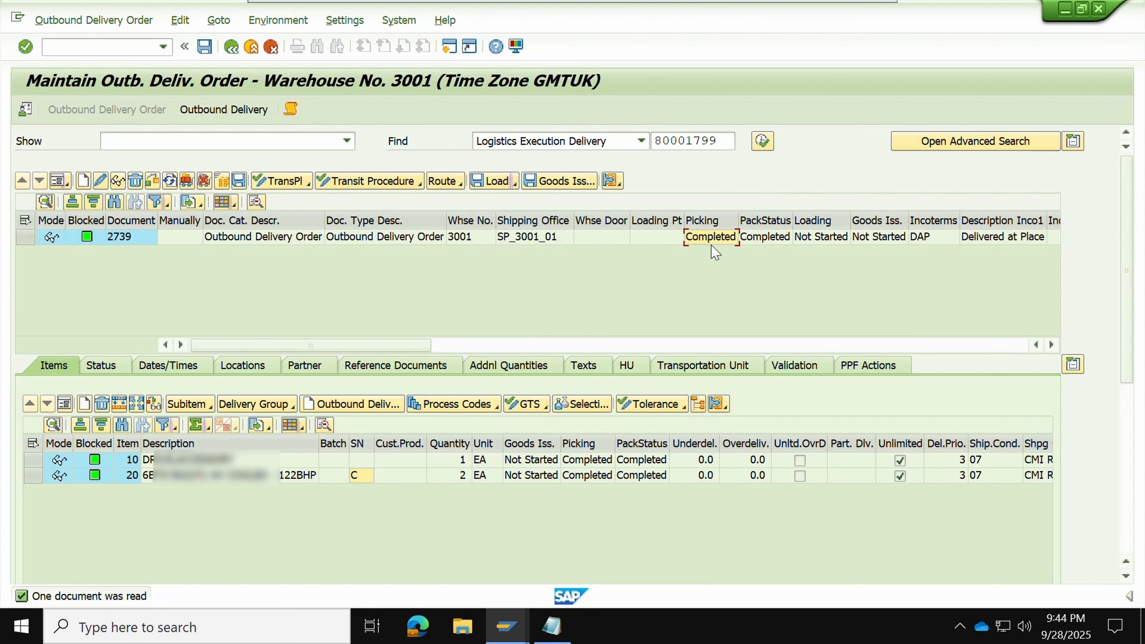
click(772, 235)
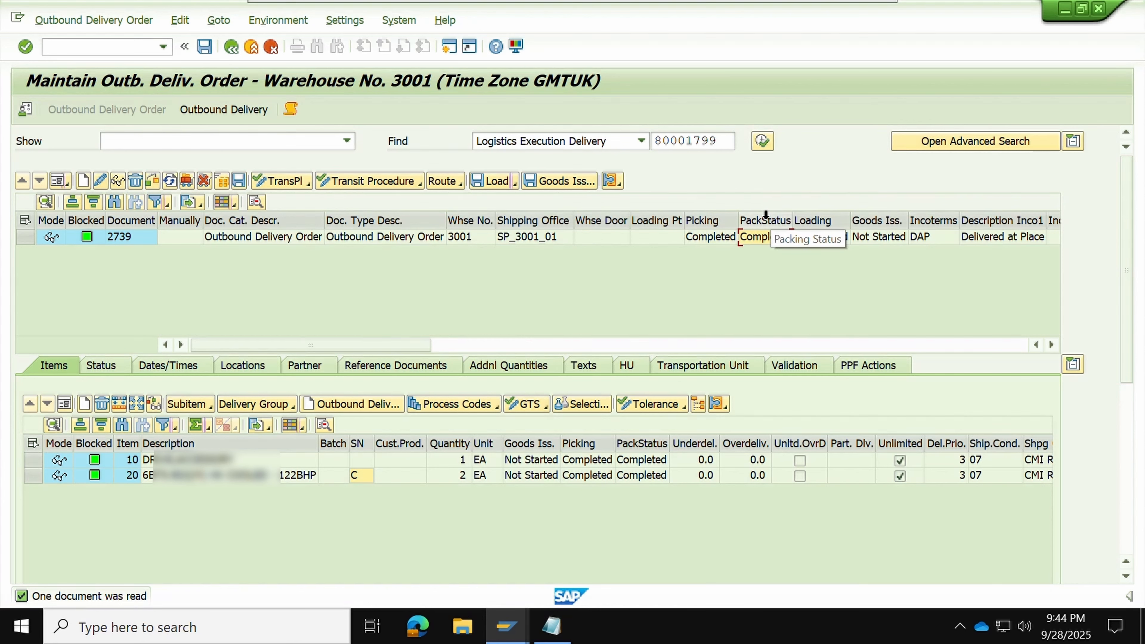
click(771, 222)
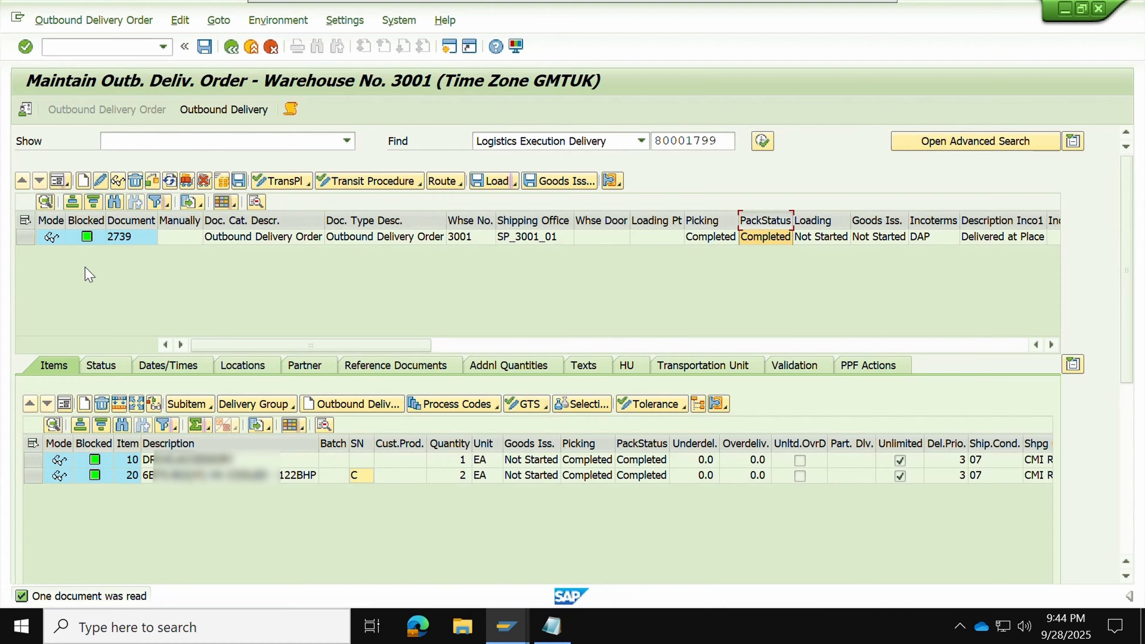
click(24, 238)
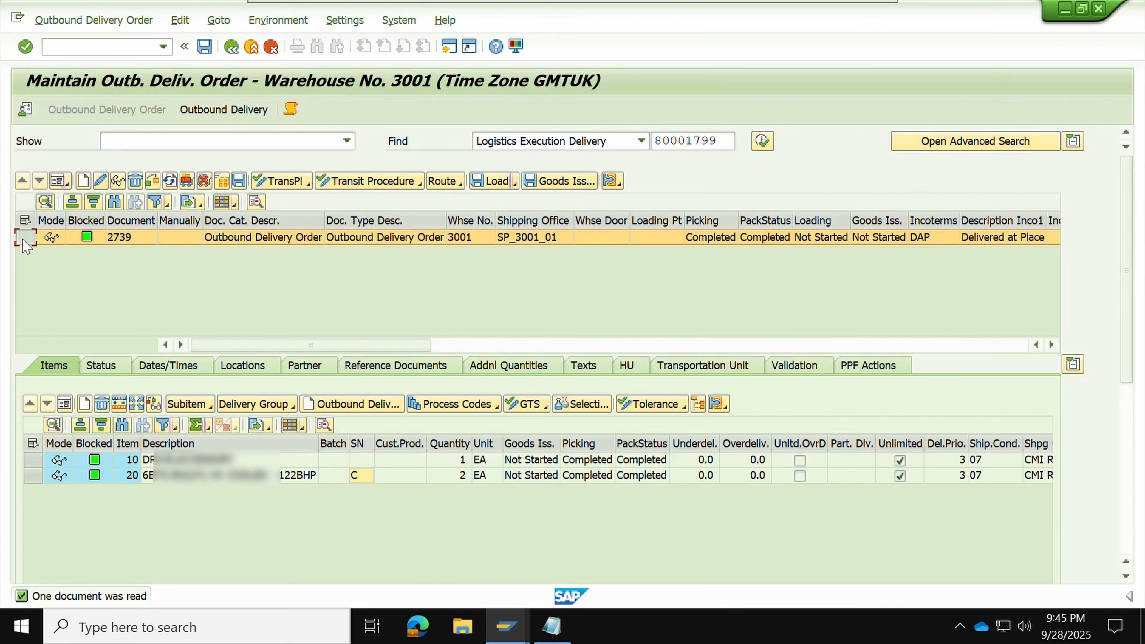
click(636, 369)
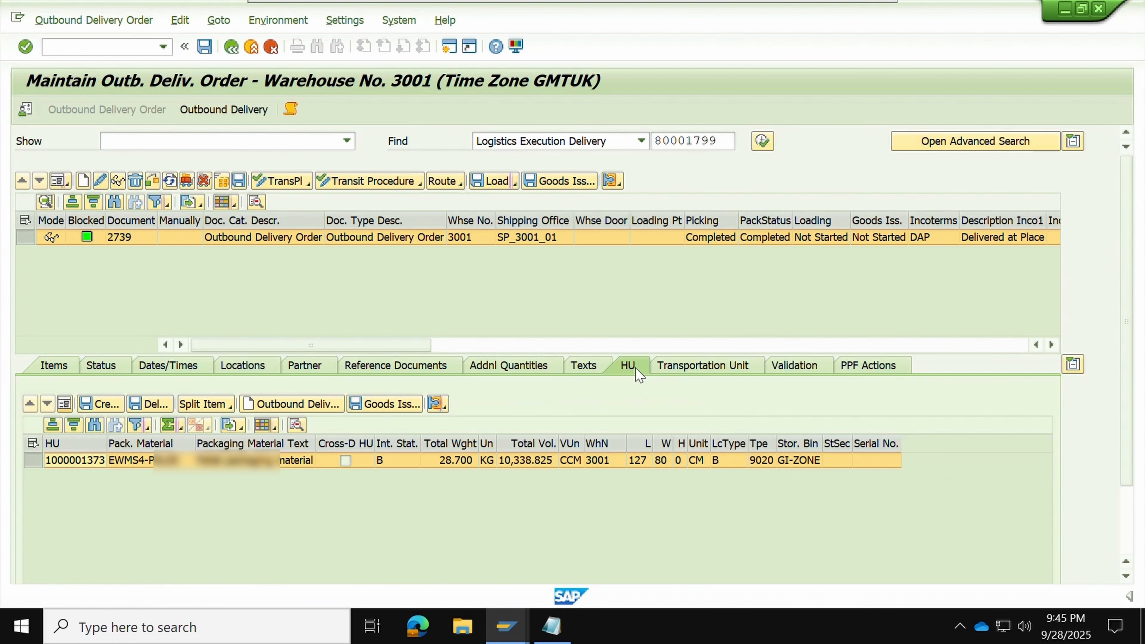
click(73, 462)
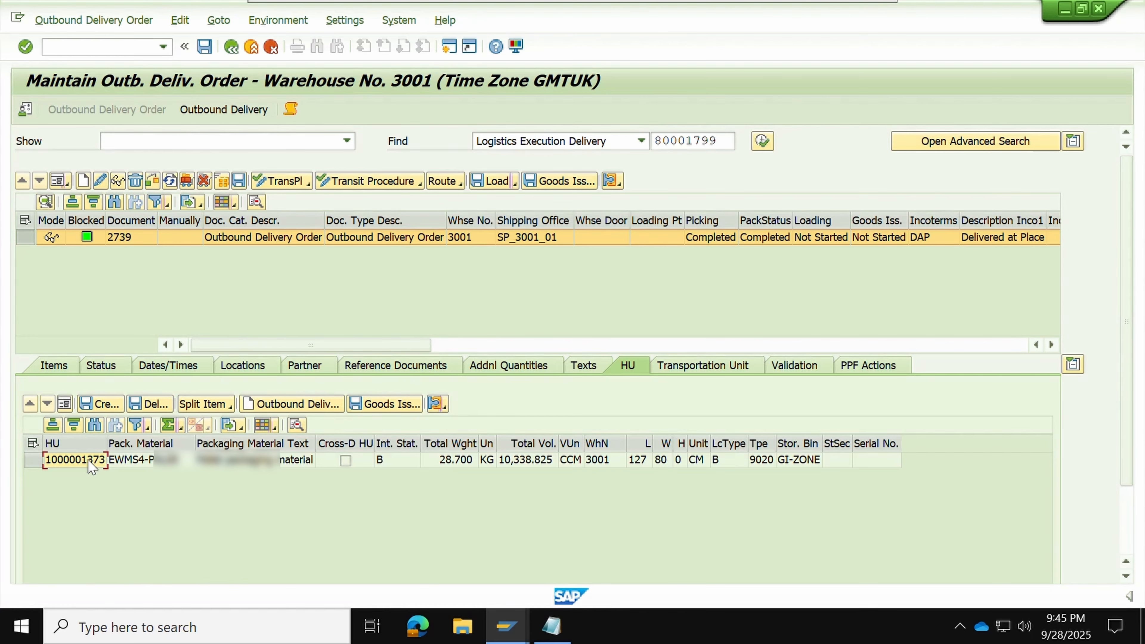
Return to the RF session and back out to the main RF menu with F7
click(506, 628)
click(686, 569)
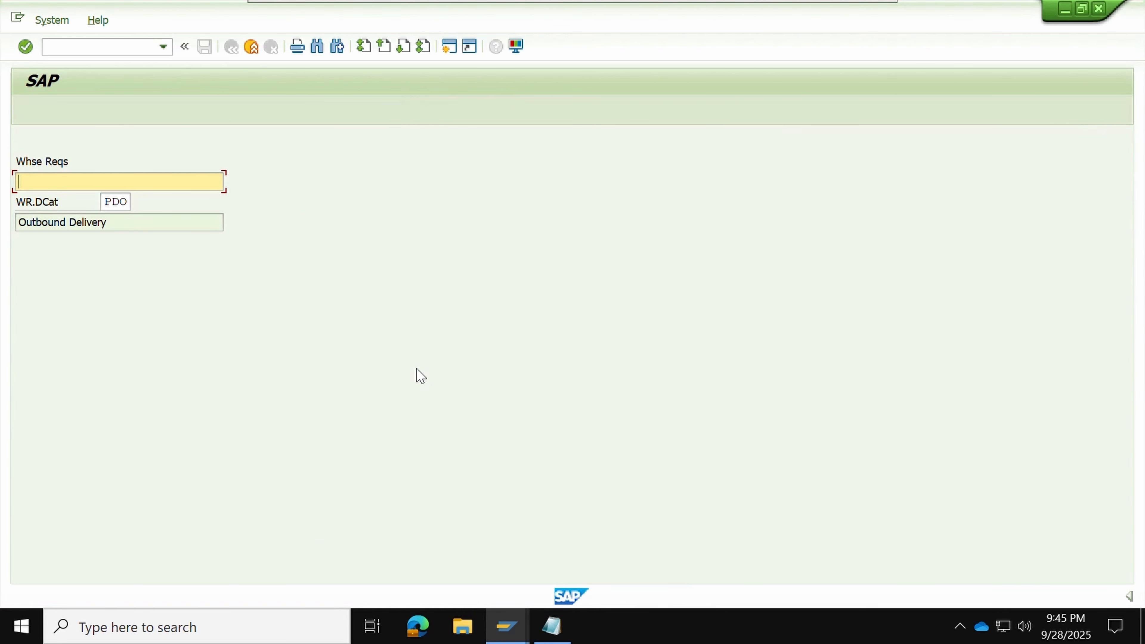
key(F7)
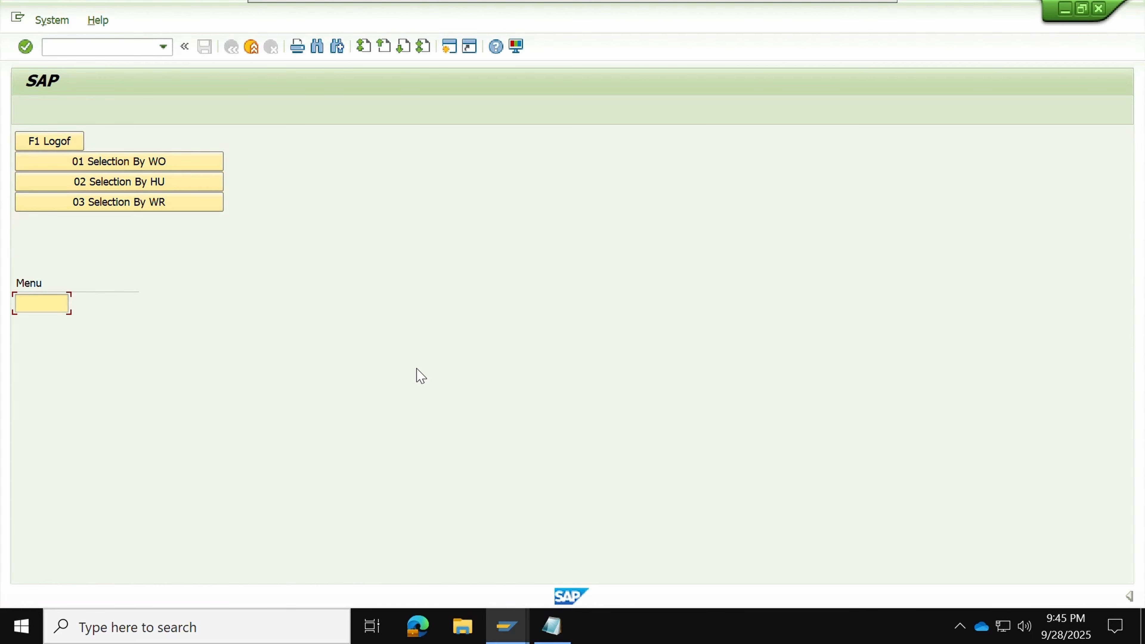
key(F7)
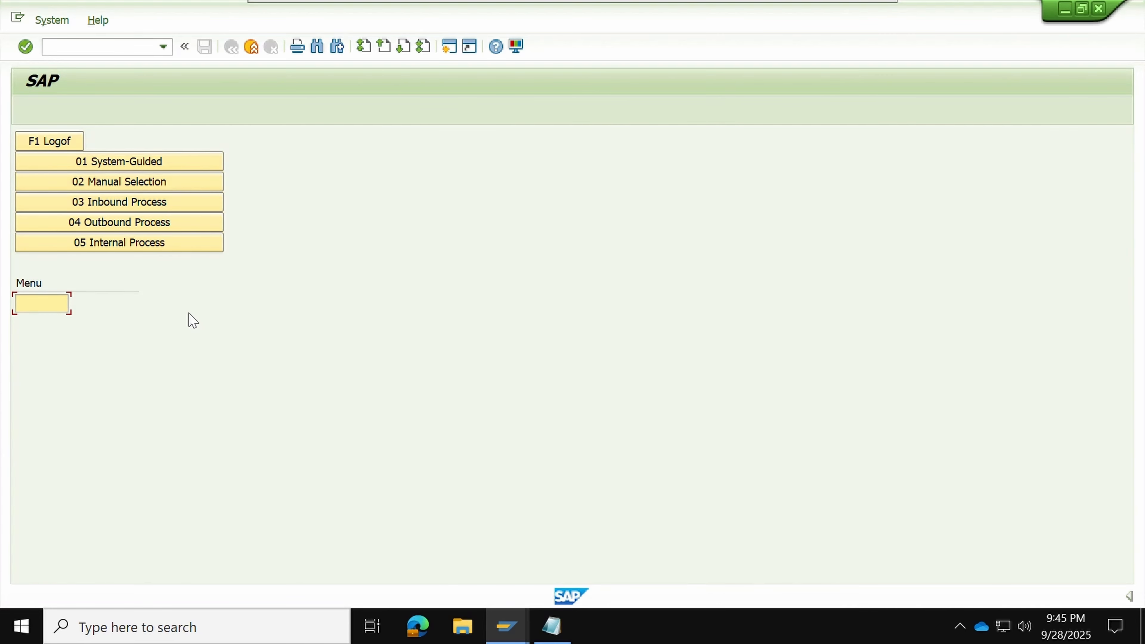
Choose 04 Outbound Process > 02 Packing > 06 Manually re-pack HU
click(130, 229)
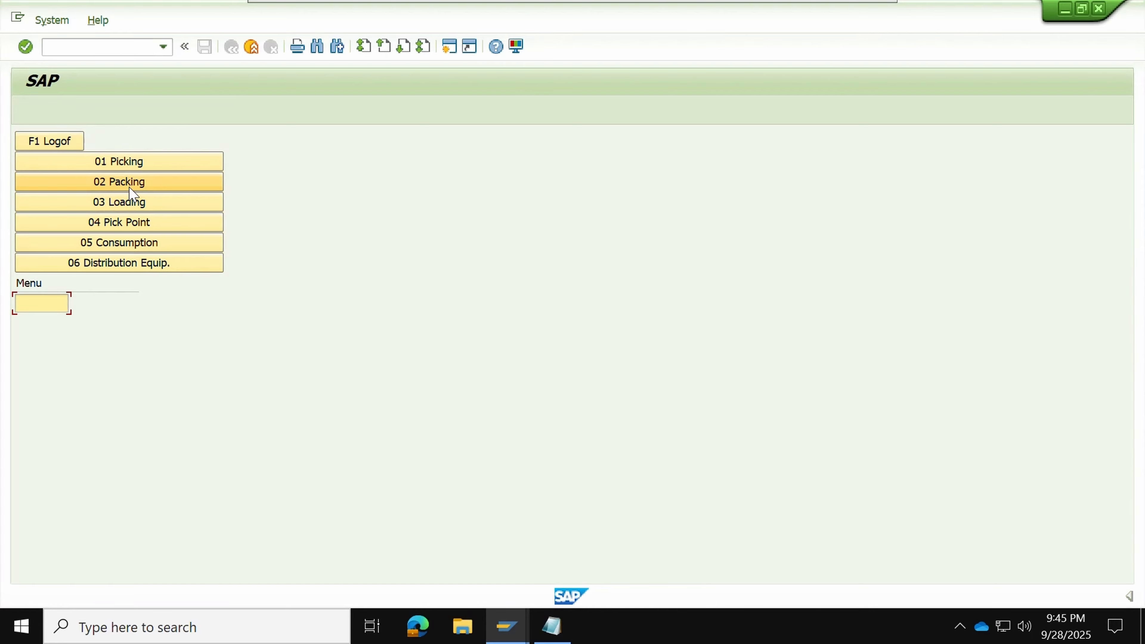
click(129, 190)
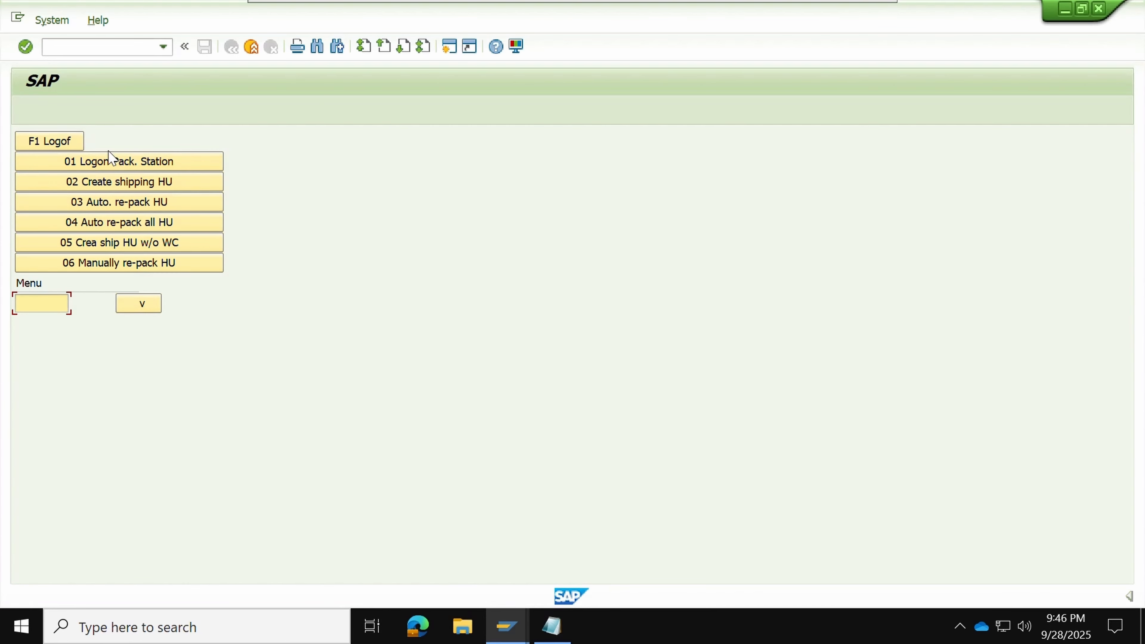
click(144, 306)
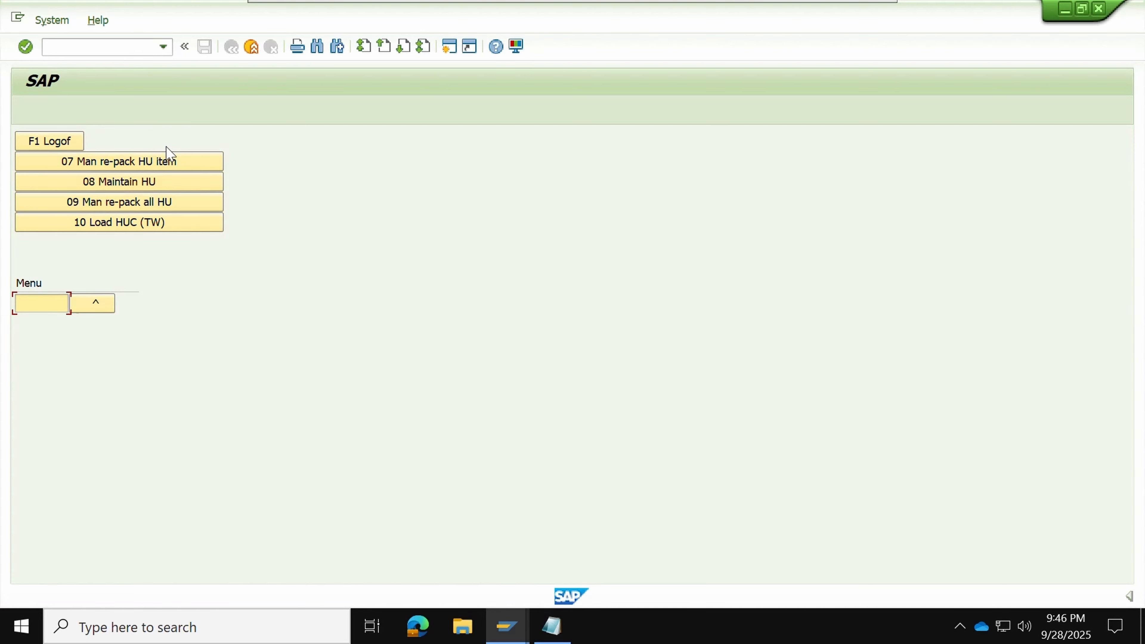
click(91, 303)
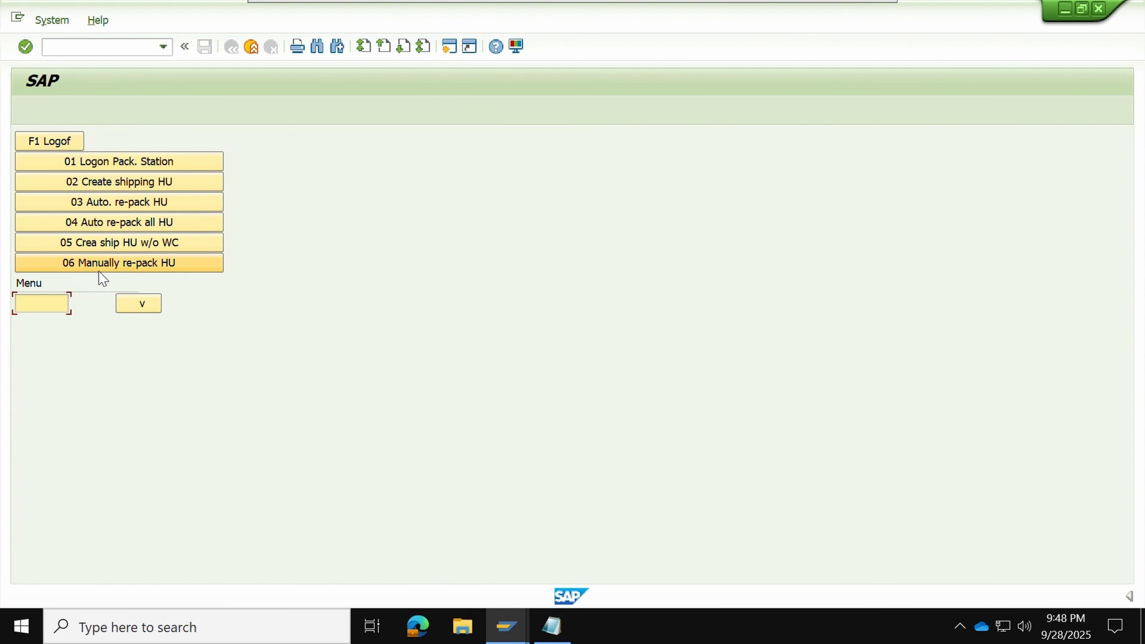
click(127, 305)
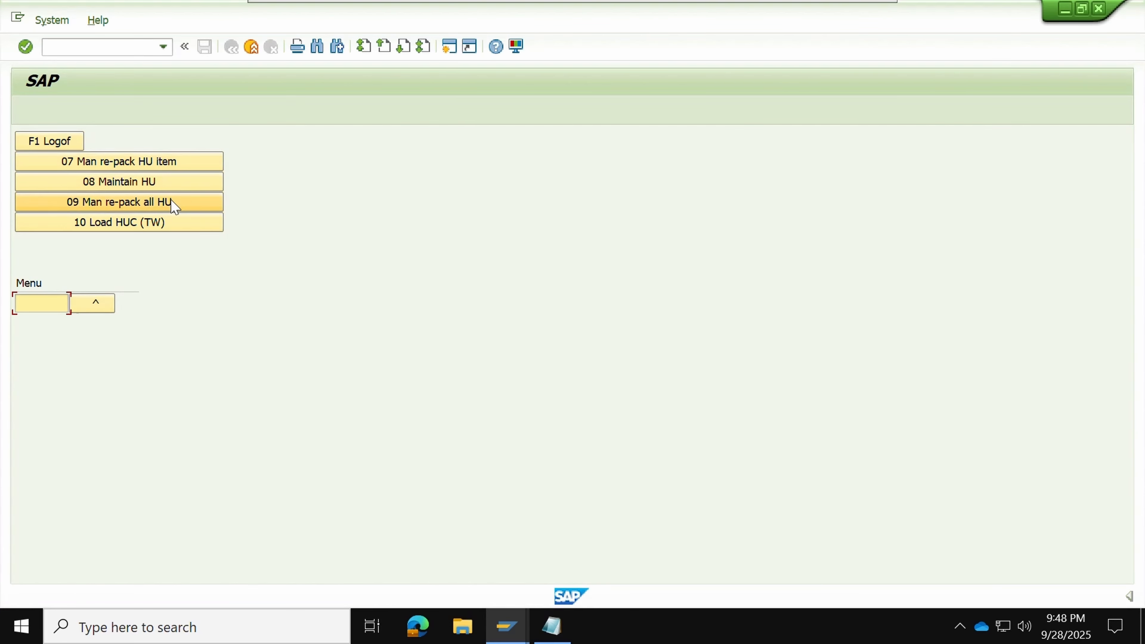
click(93, 309)
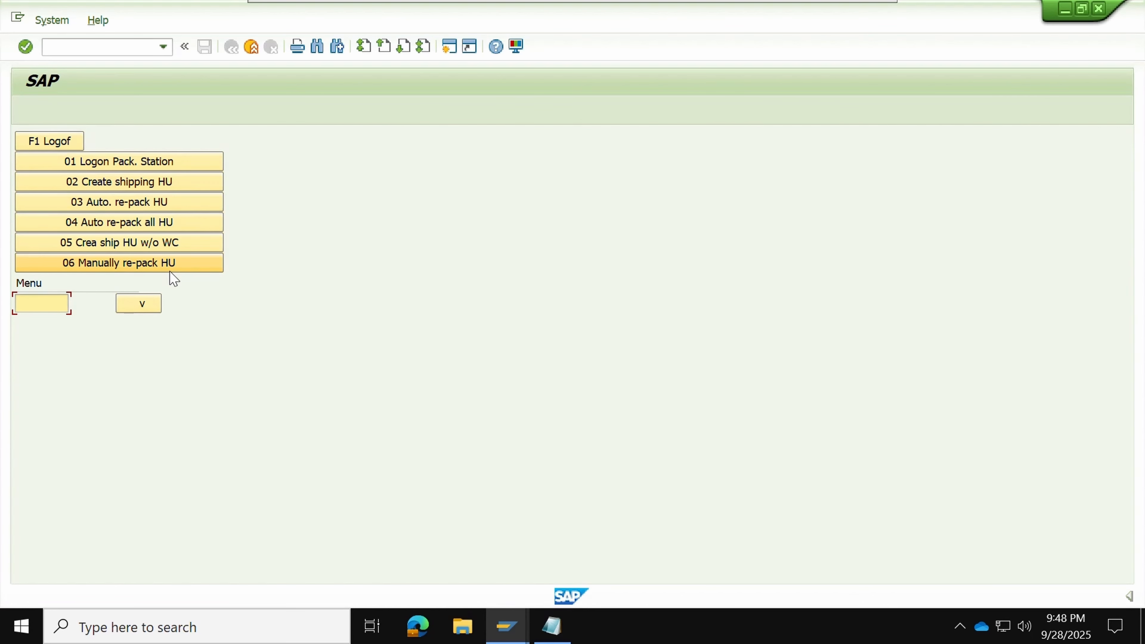
click(171, 270)
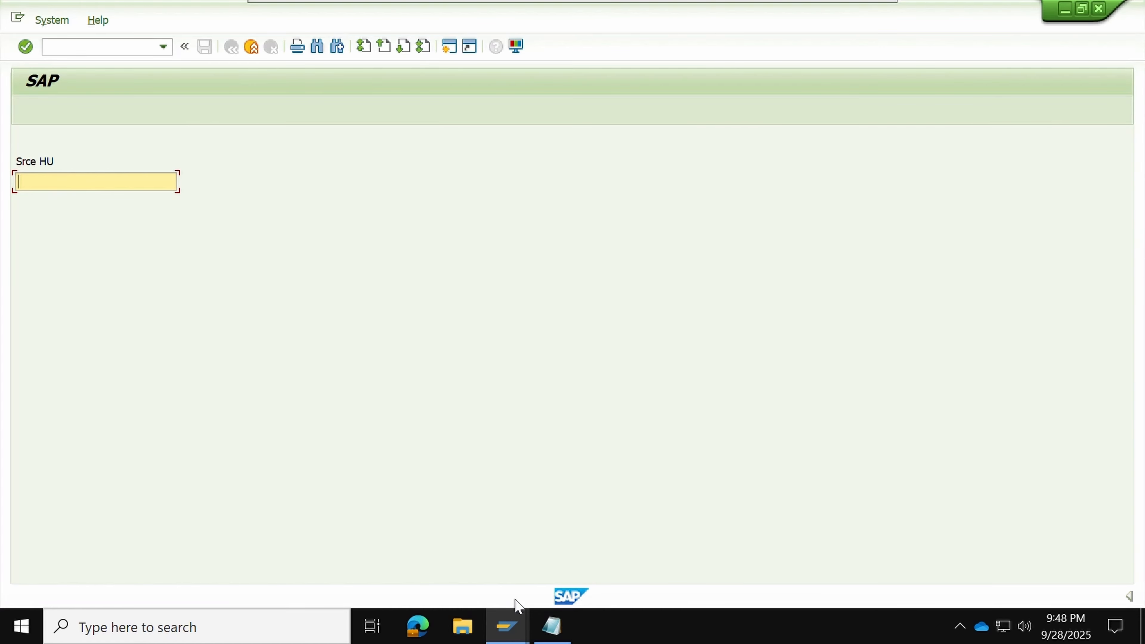
click(508, 622)
click(486, 570)
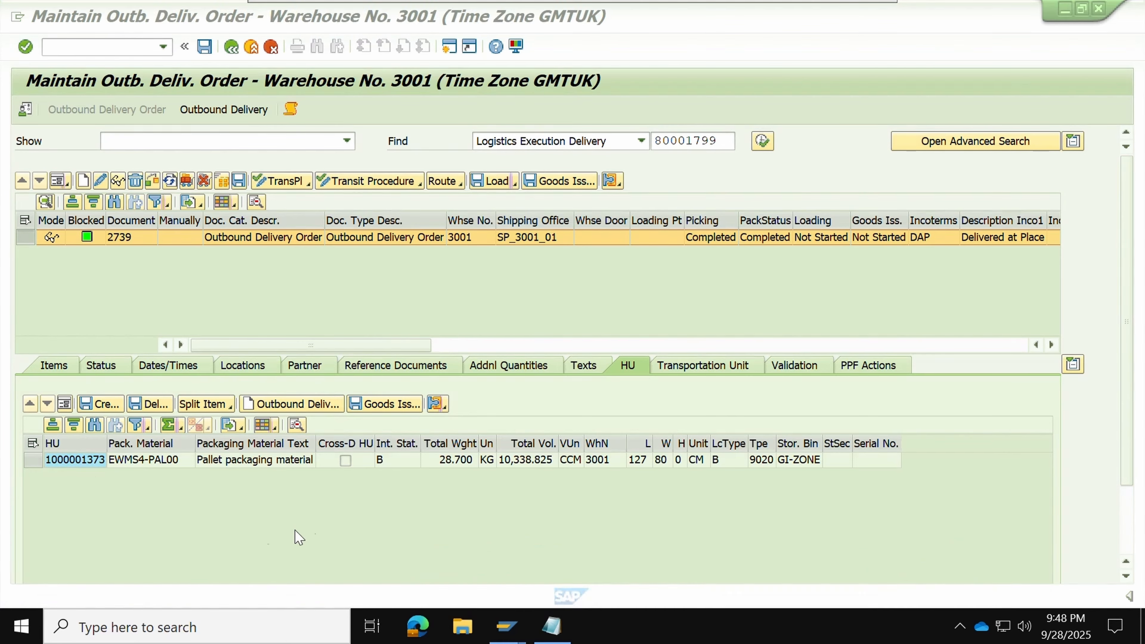
click(89, 464)
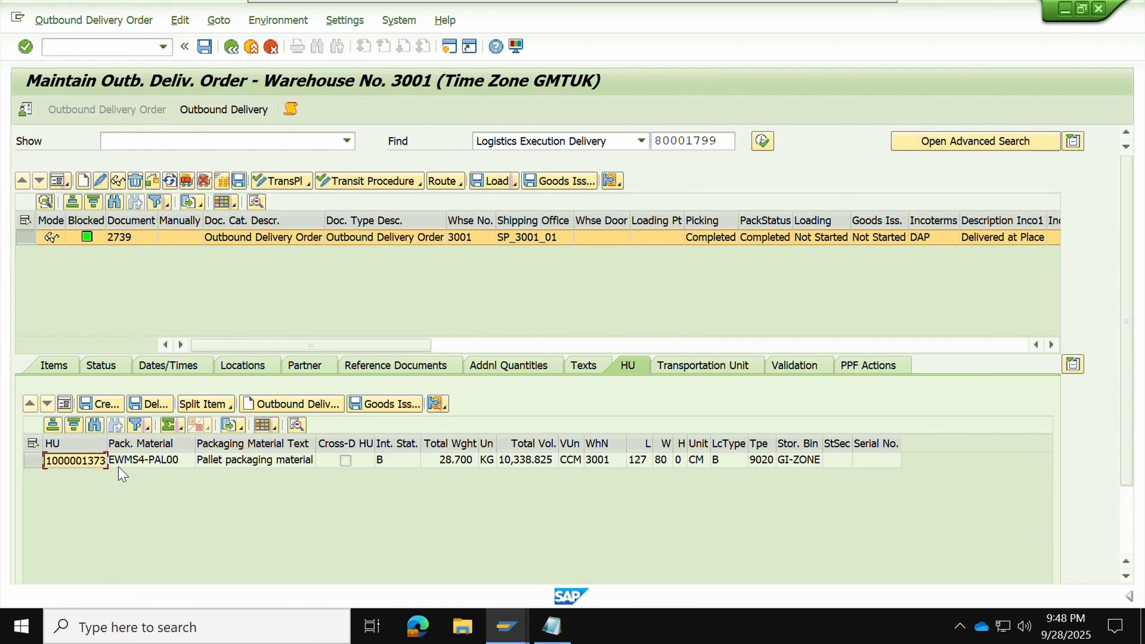
key(alt+Tab)
key(ctrl+v)
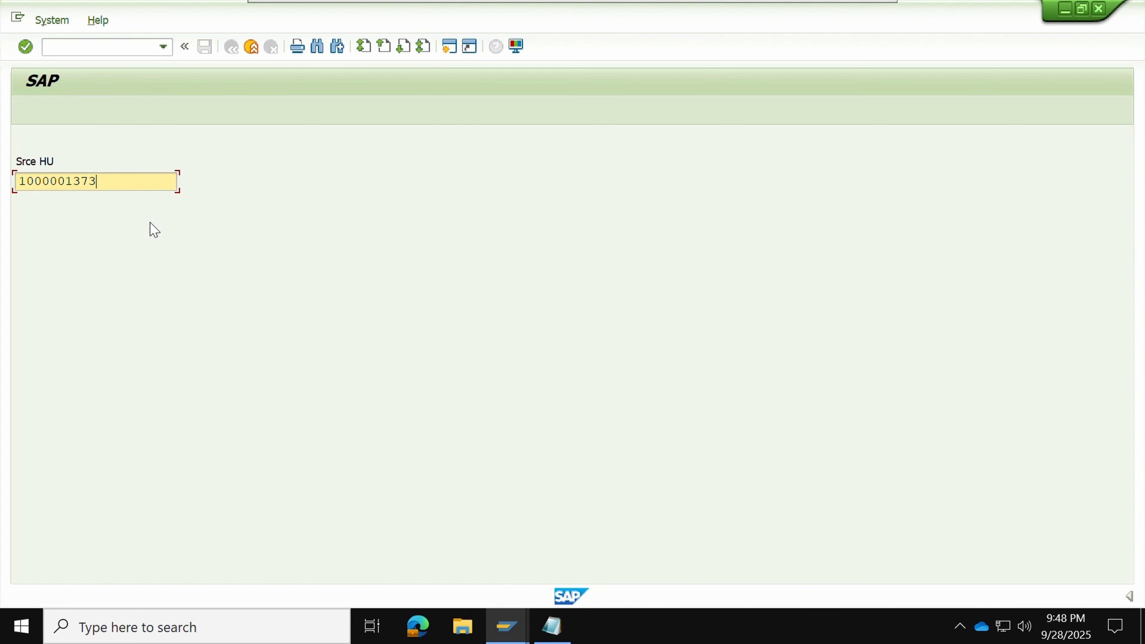
key(Return)
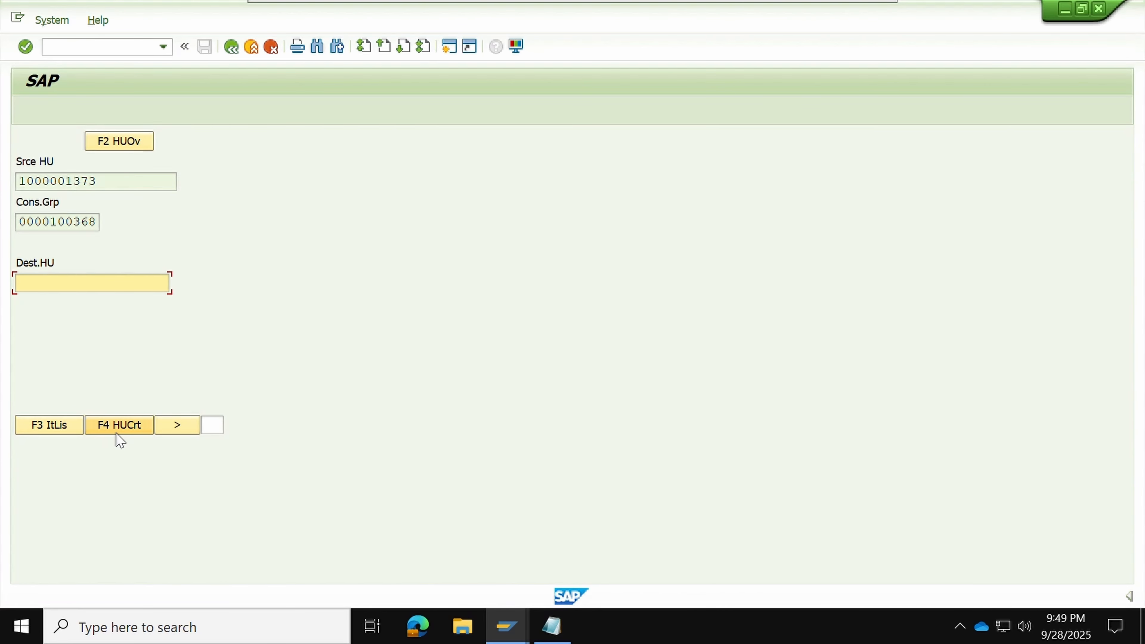
Review the HU overview via F12 Quer > F2 HUOv, then list its items (1 EA, 2 EA)
click(167, 428)
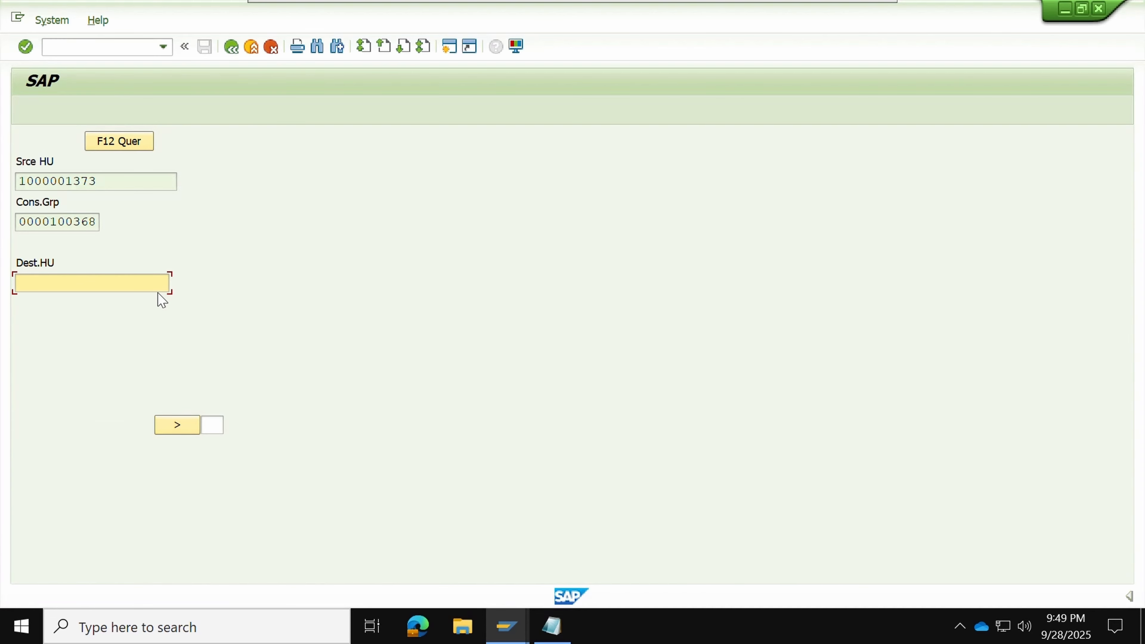
click(139, 142)
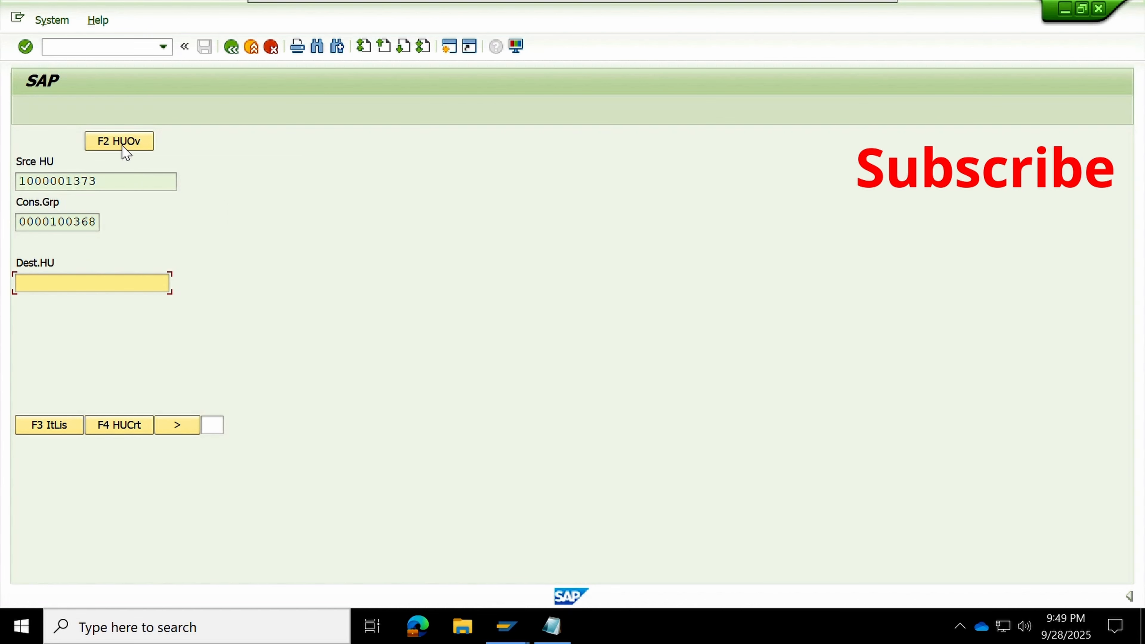
click(120, 146)
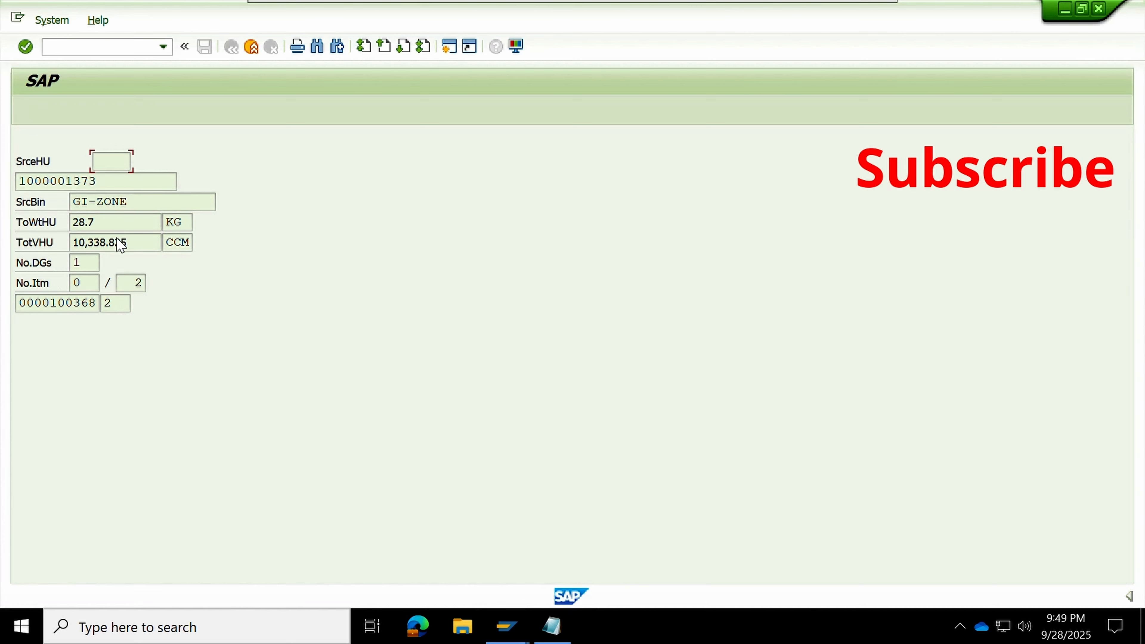
key(Return)
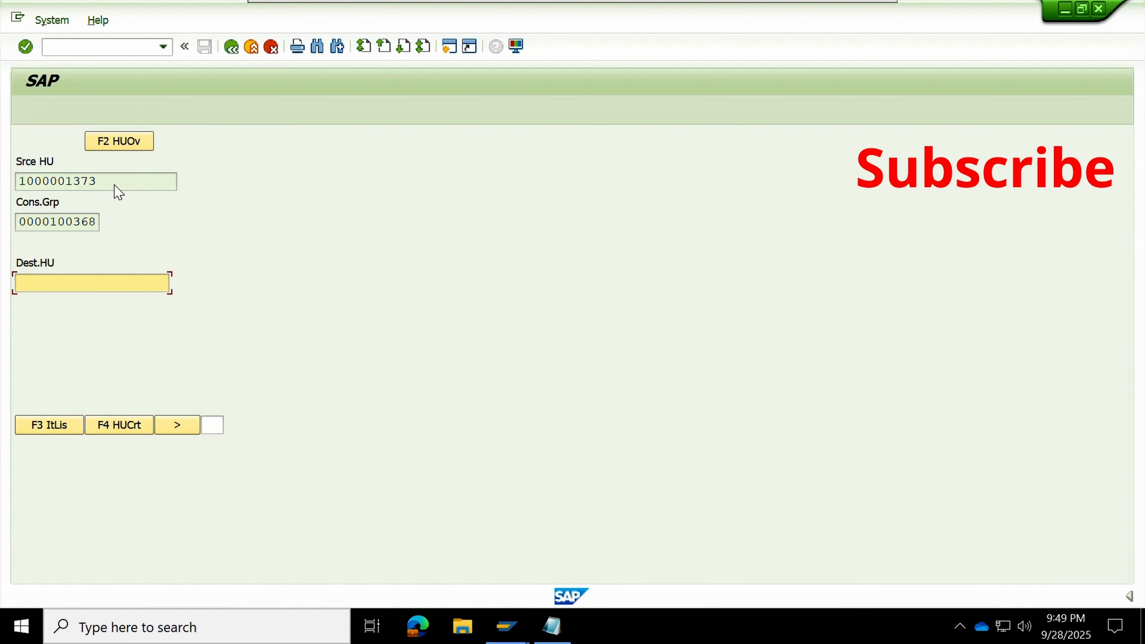
click(53, 431)
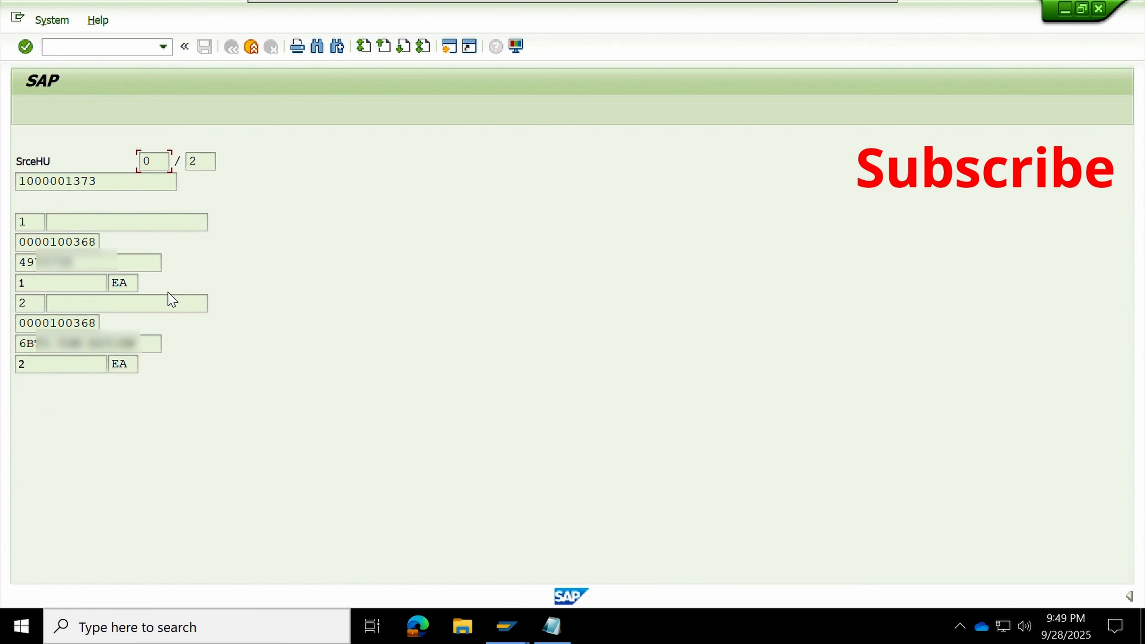
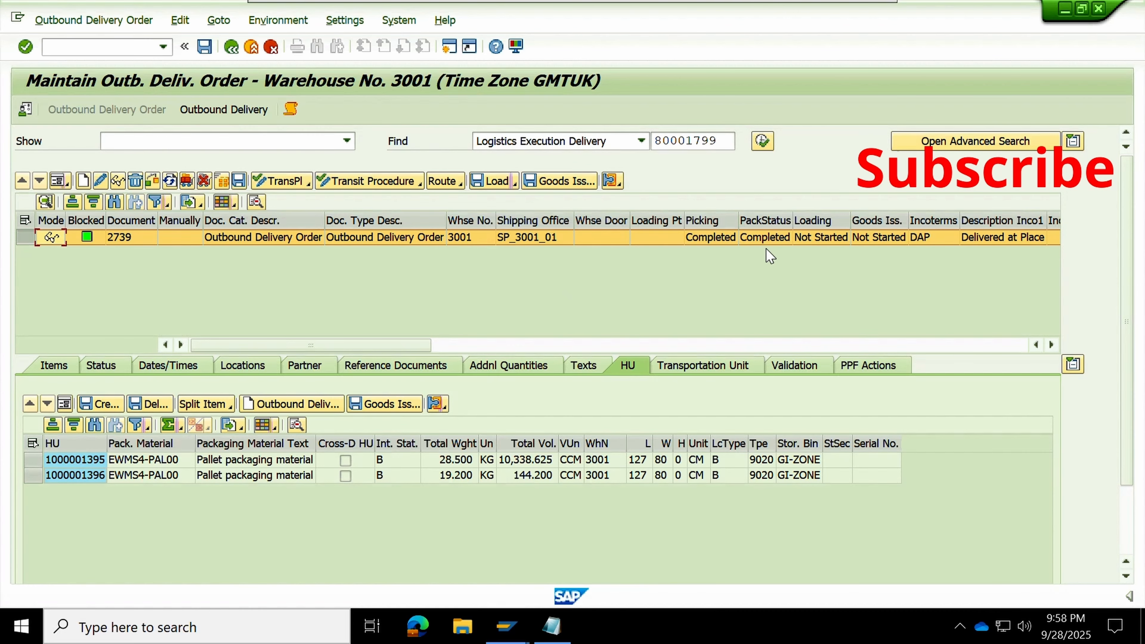
Verify order 2739's Picking and Packing statuses are complete, then select its row
click(737, 220)
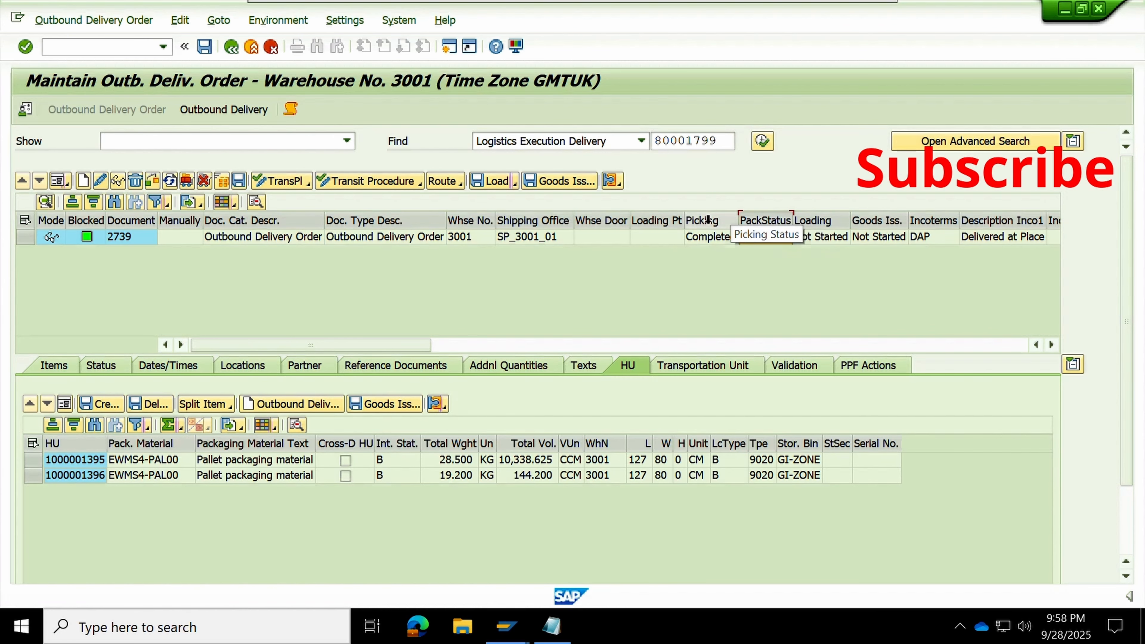
click(749, 220)
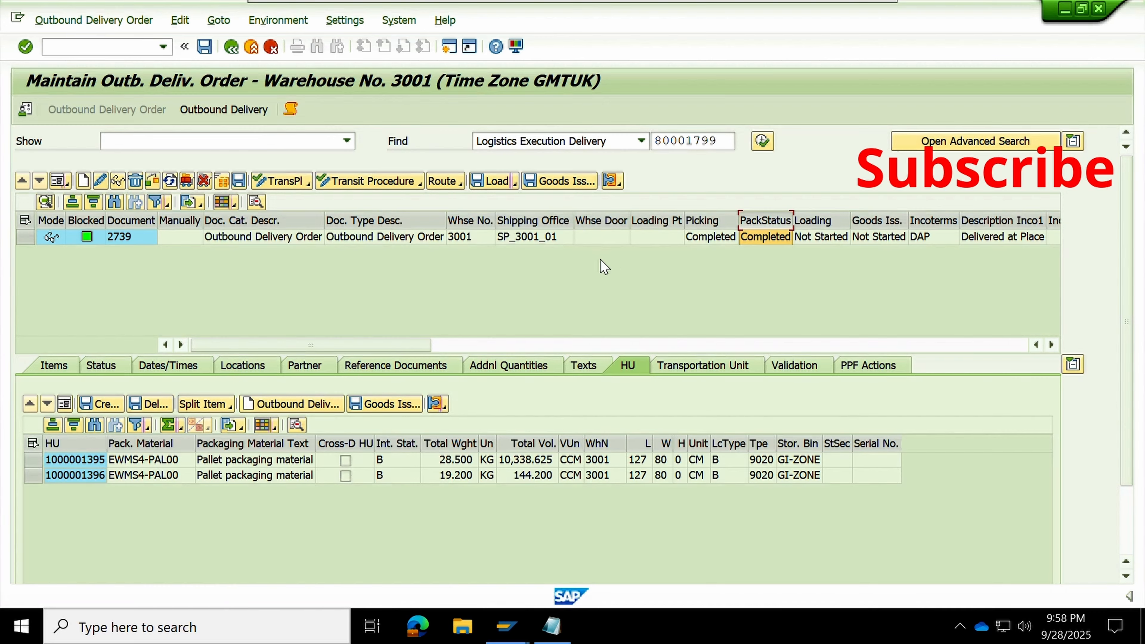
click(32, 236)
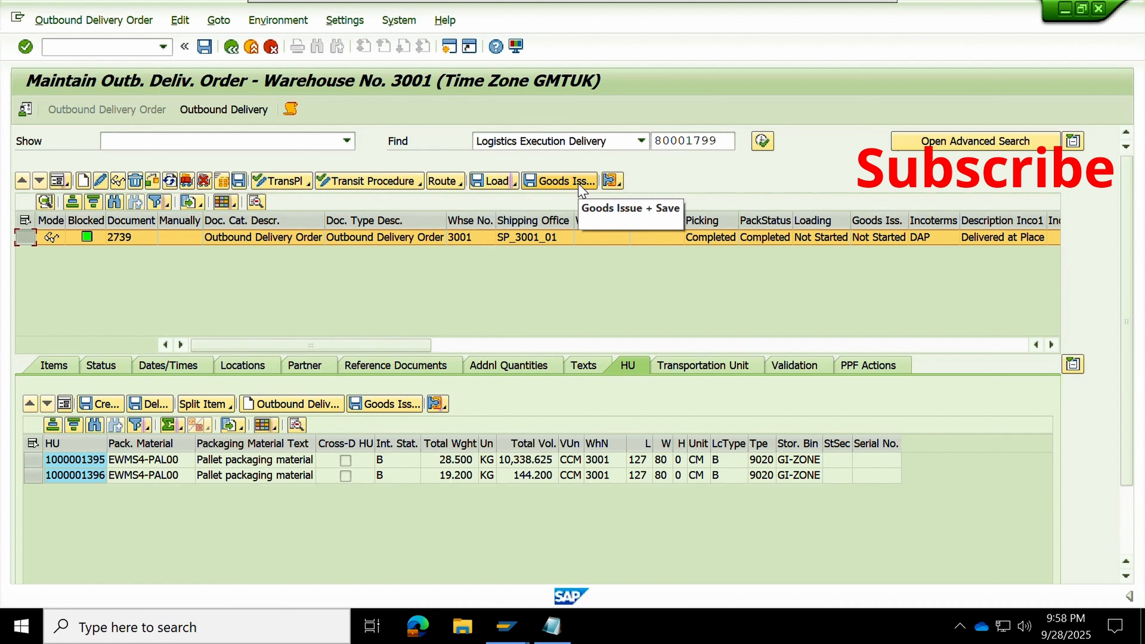
Post goods issue for order 2739 and confirm the Loading and goods issue statuses read Completed
click(562, 180)
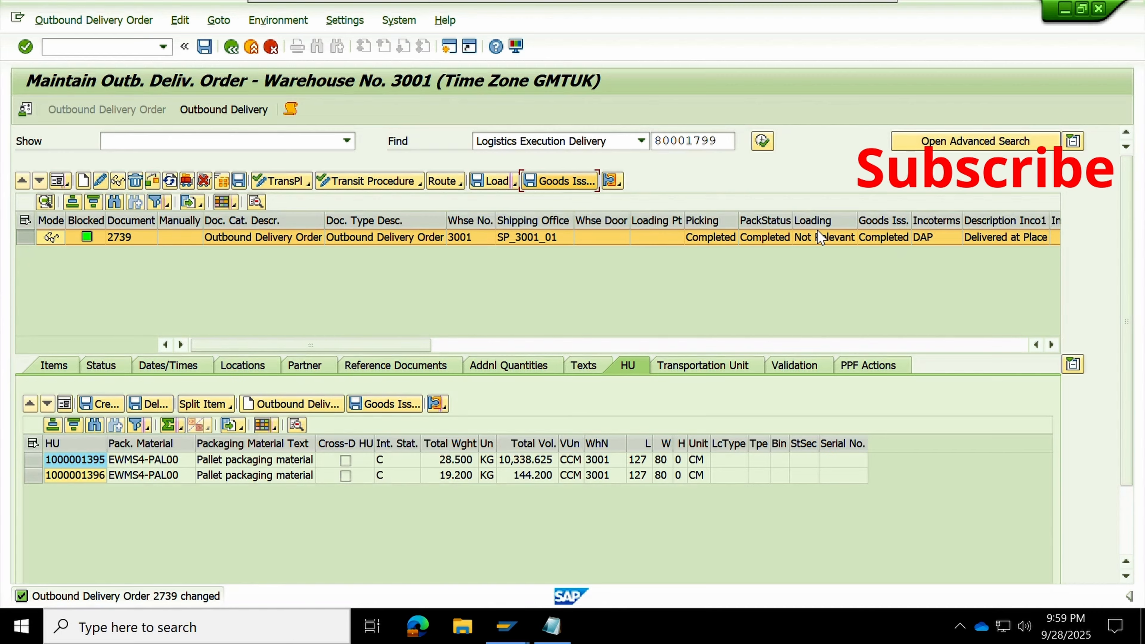
click(813, 218)
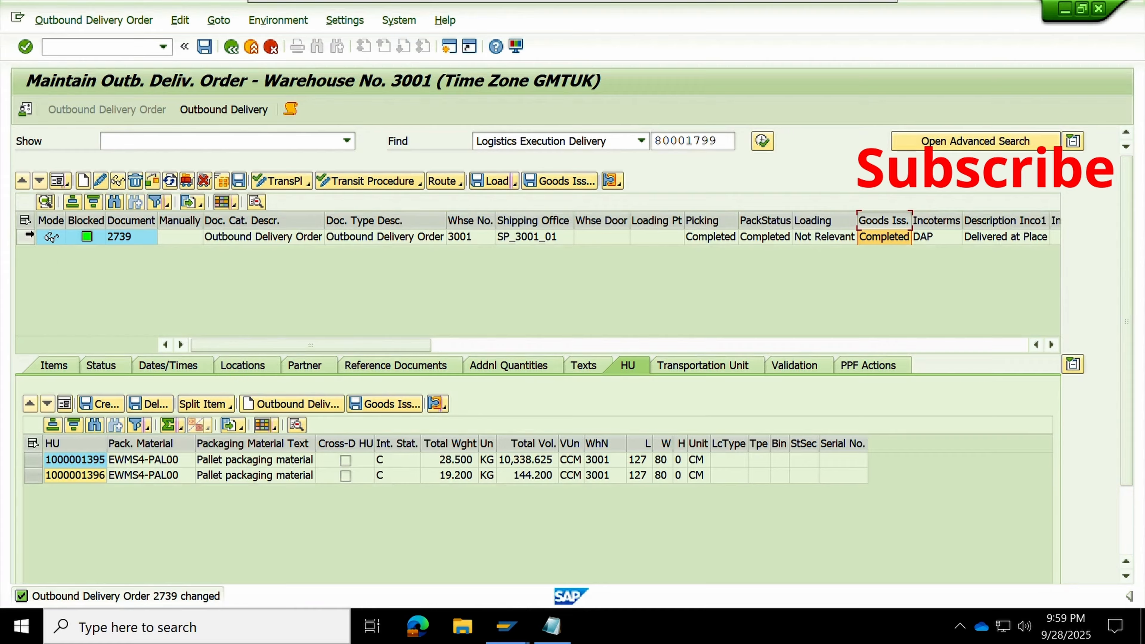
click(26, 237)
click(867, 235)
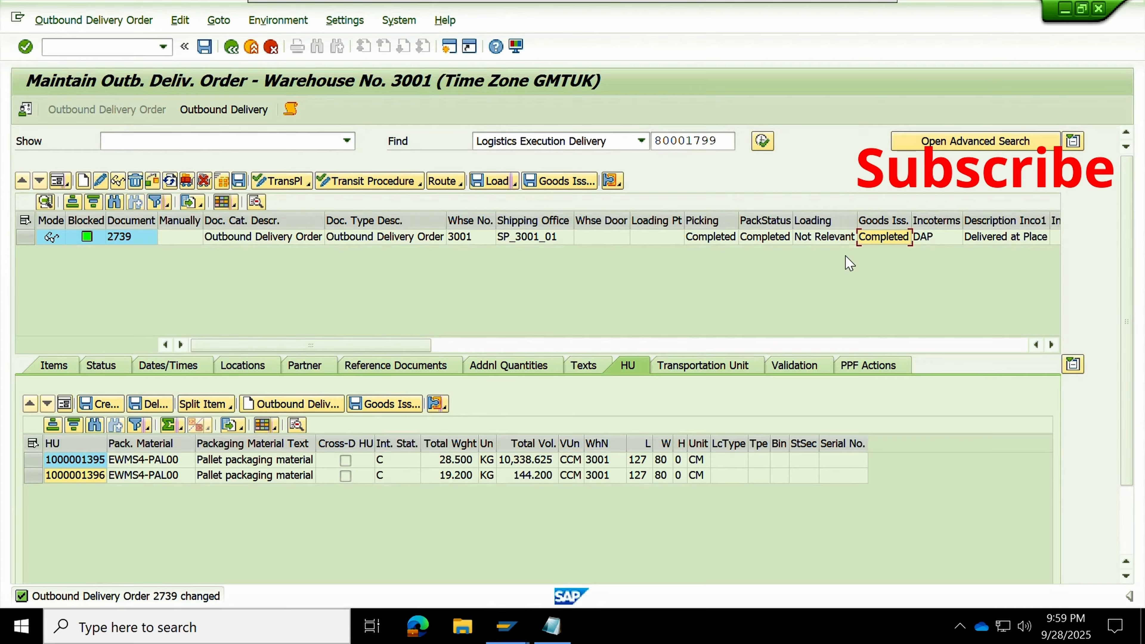
click(28, 239)
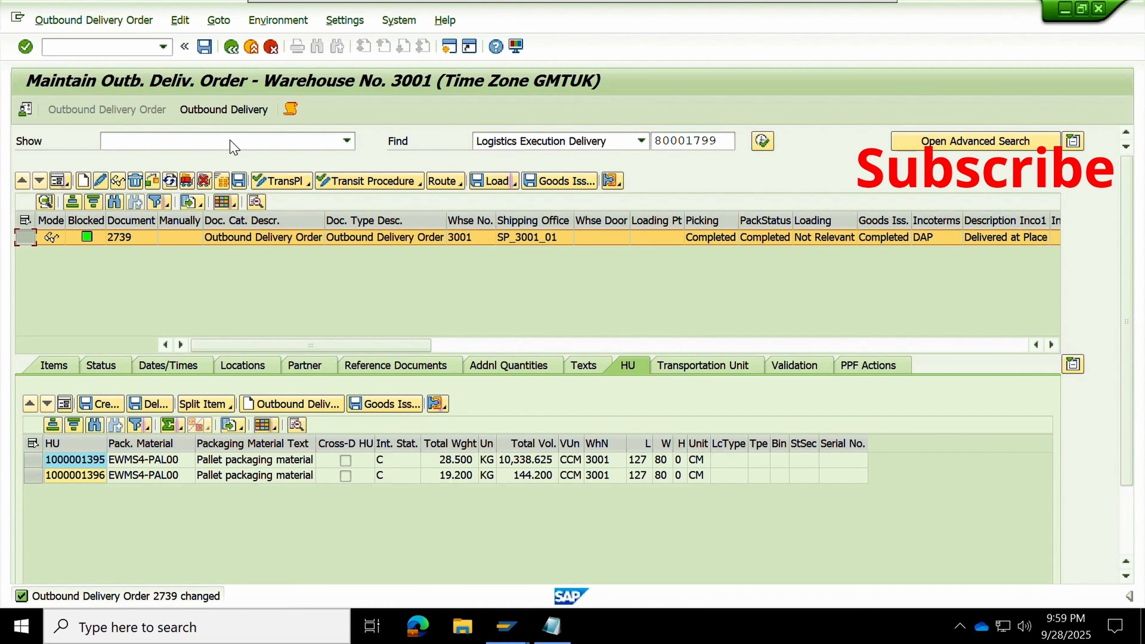
Review the Send ERP Delivery Message PPF action for delivery 1415, then display ERP delivery 80001799
click(223, 115)
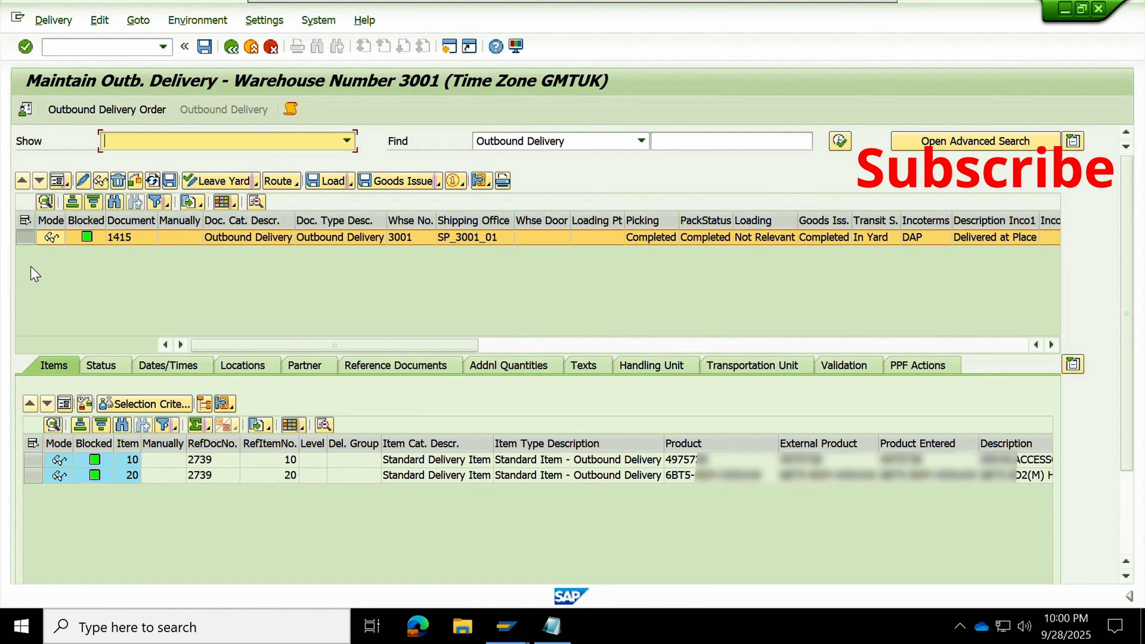
click(925, 369)
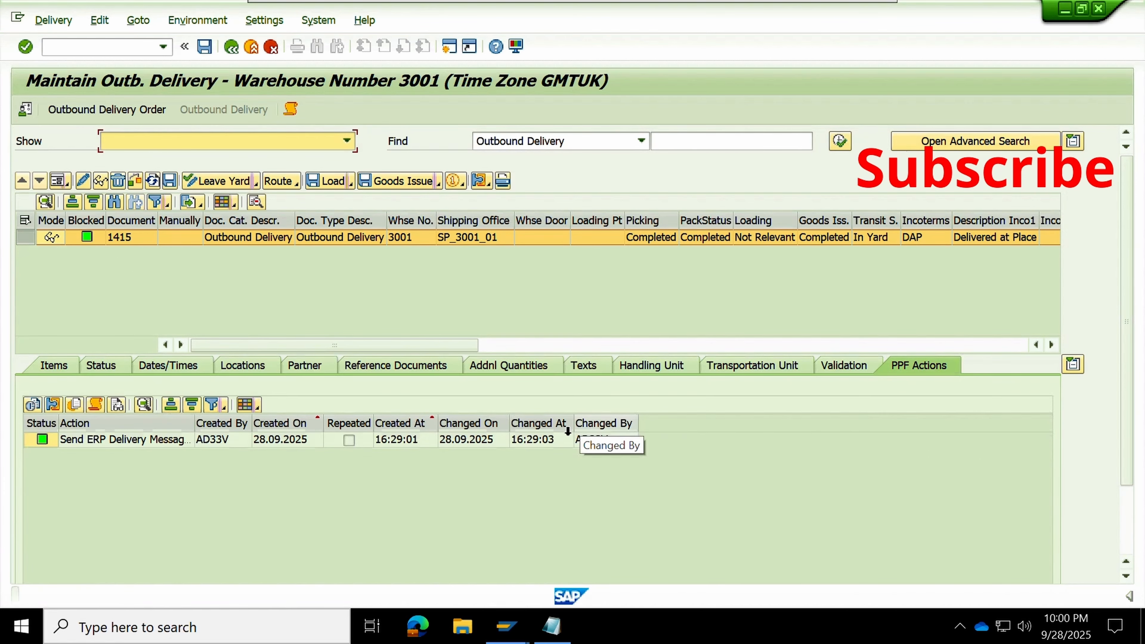
click(110, 442)
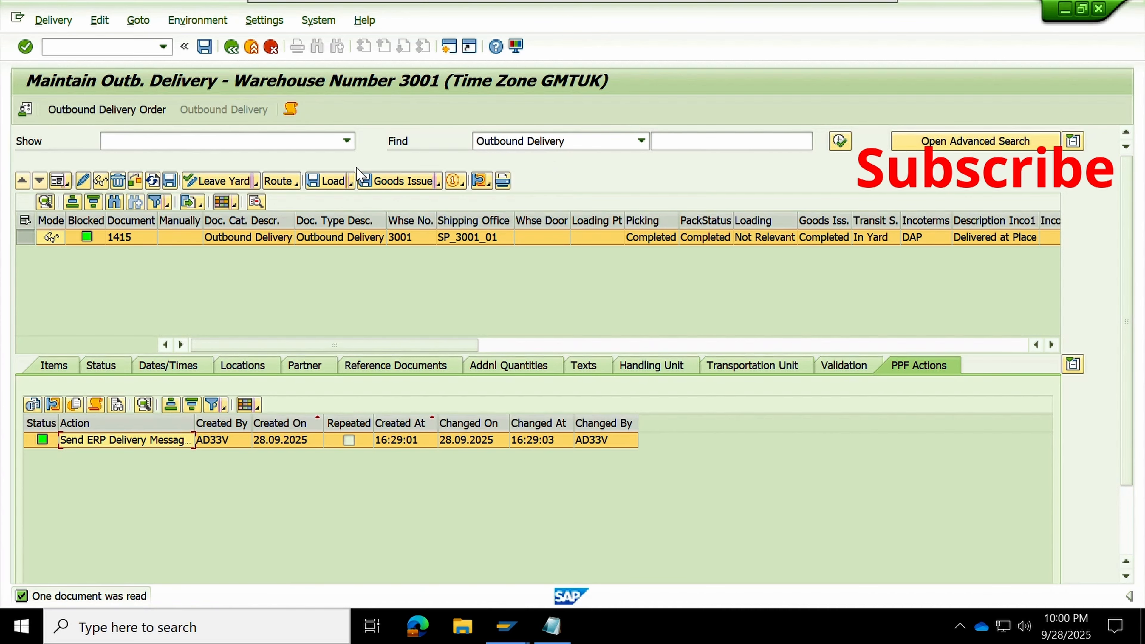
click(231, 46)
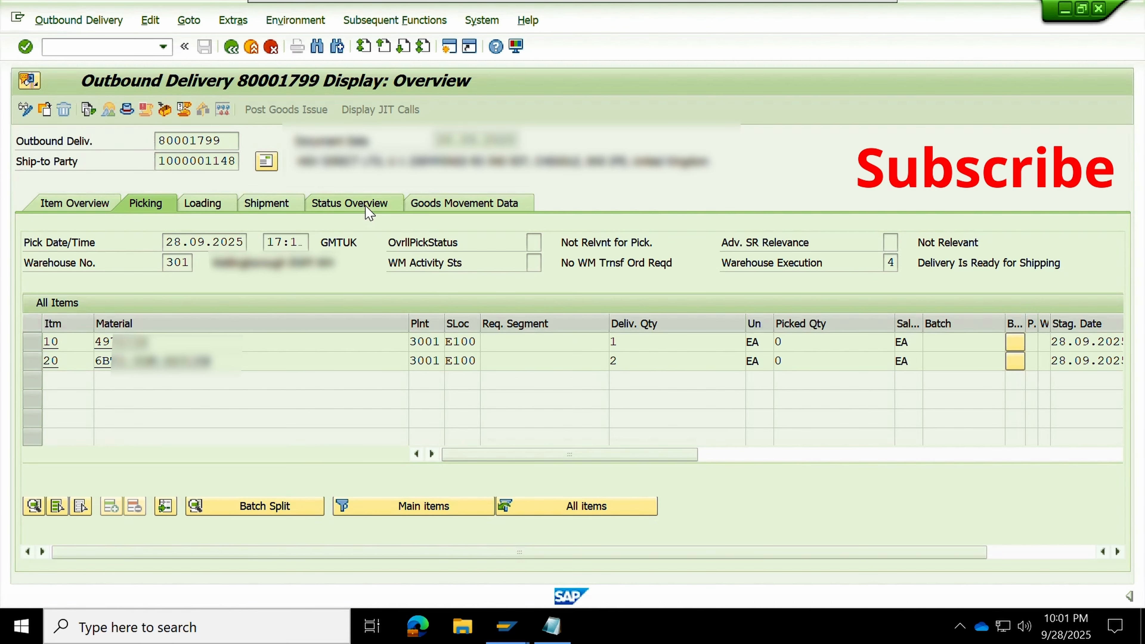
Check delivery 80001799's status overview for goods movement and packing status C on both items
click(356, 204)
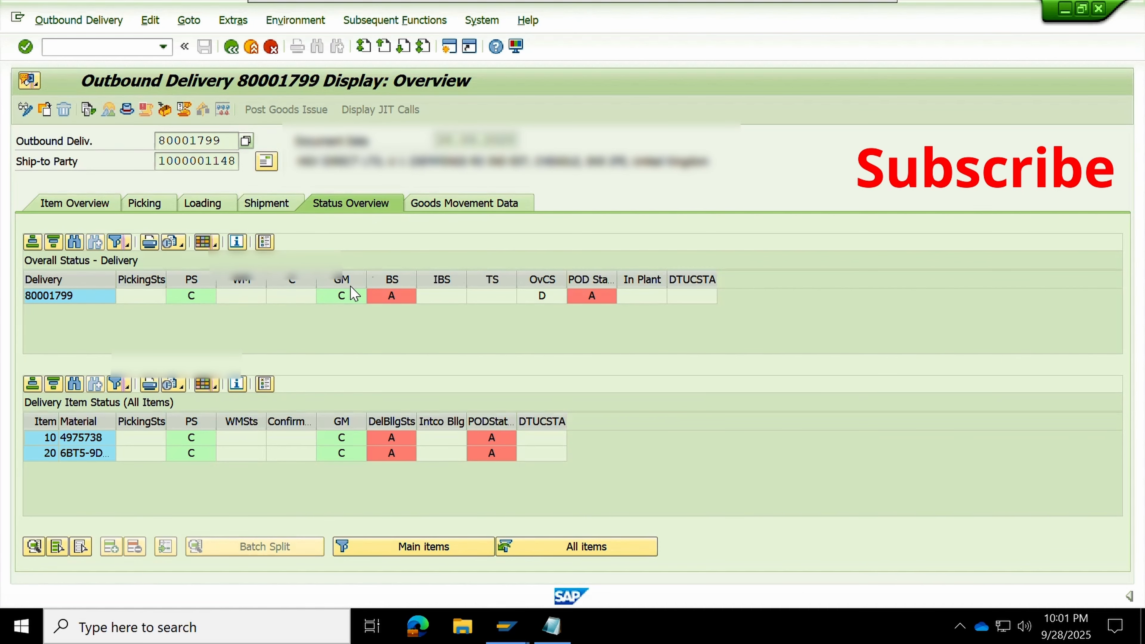
click(344, 280)
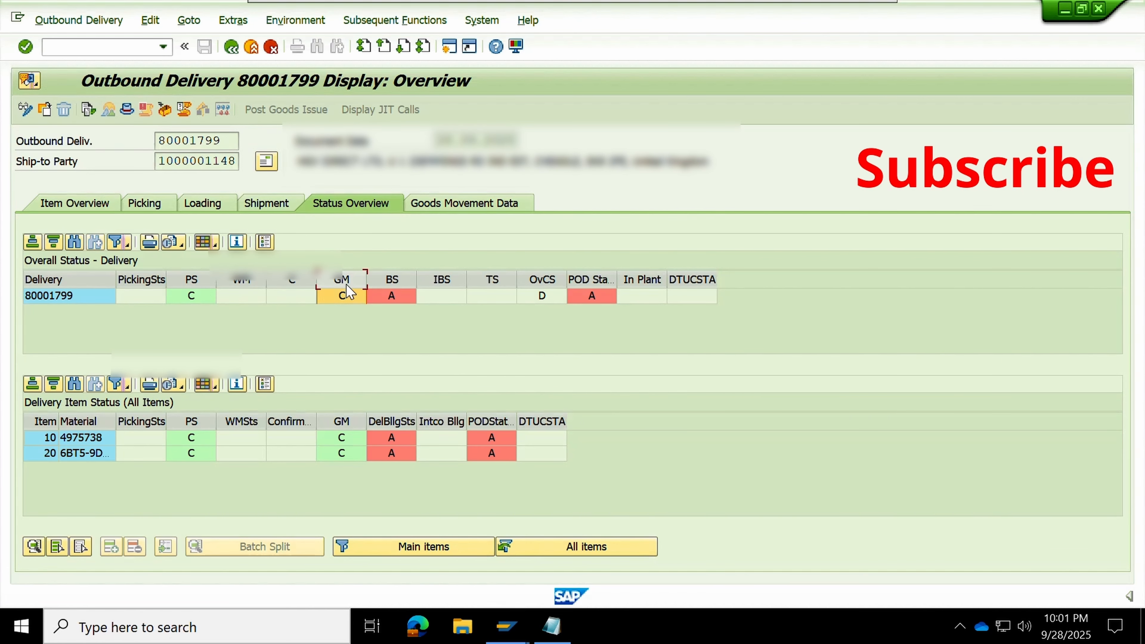
click(341, 422)
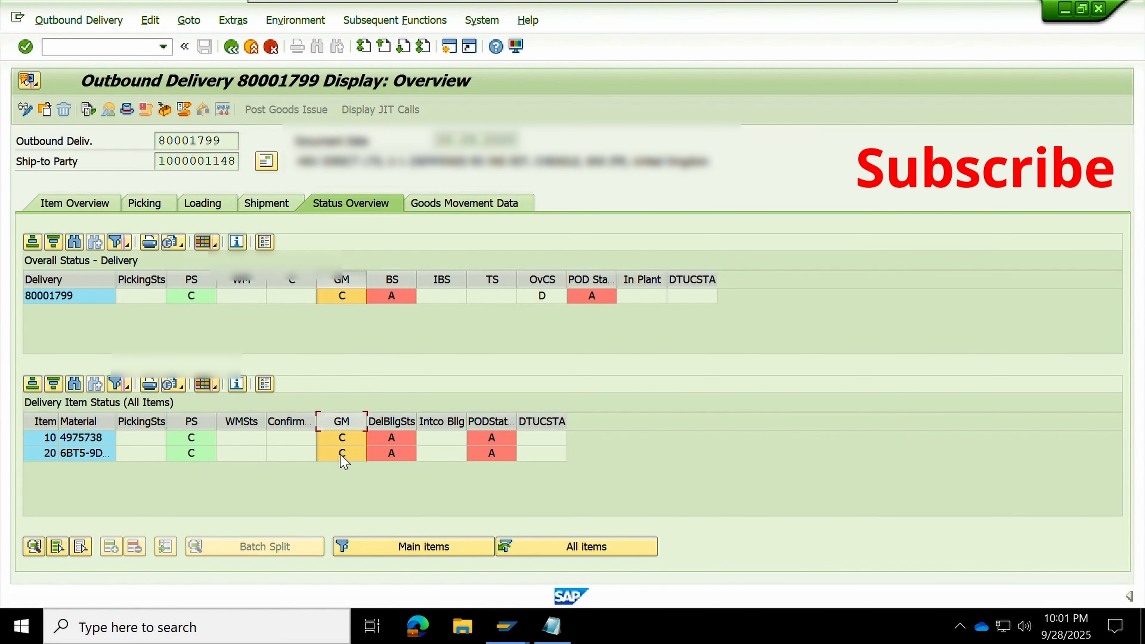
click(192, 279)
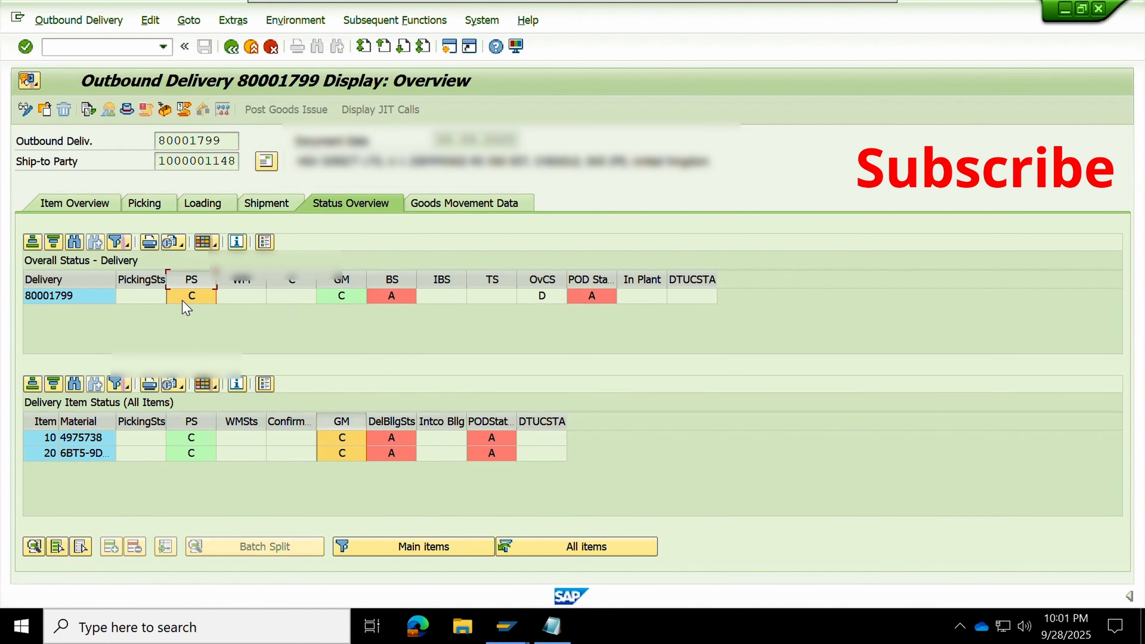
click(165, 108)
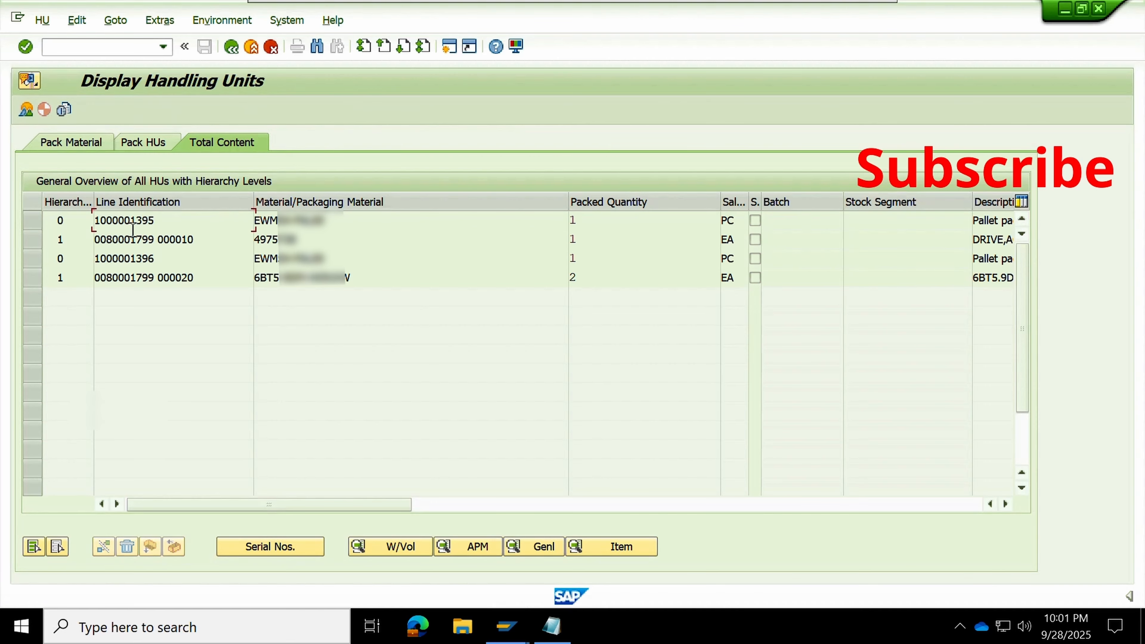
click(71, 143)
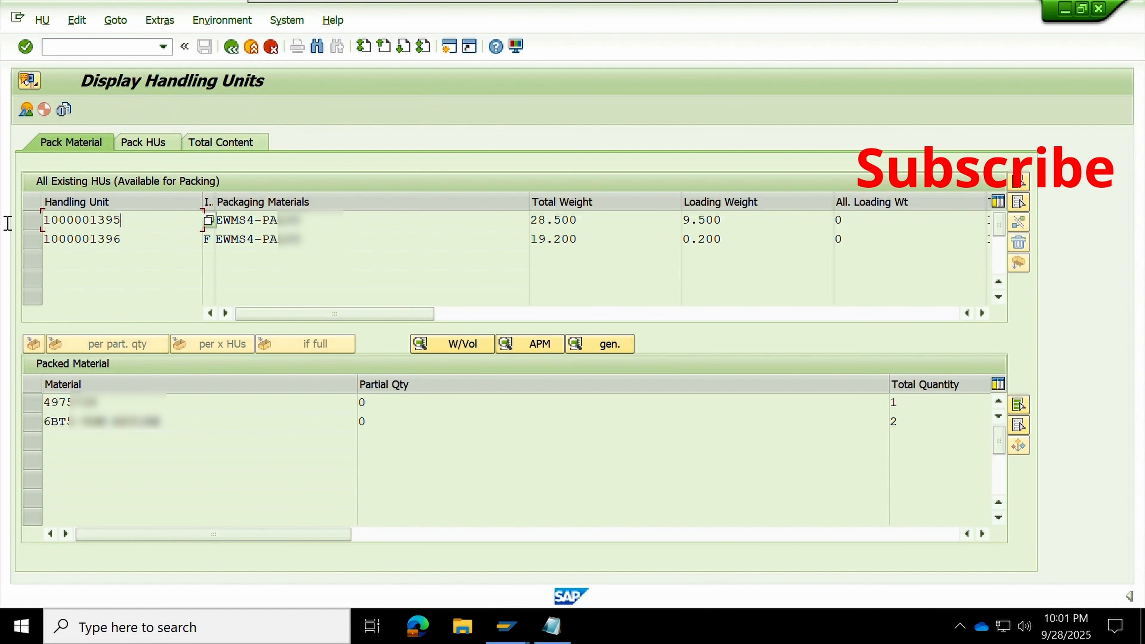
click(120, 239)
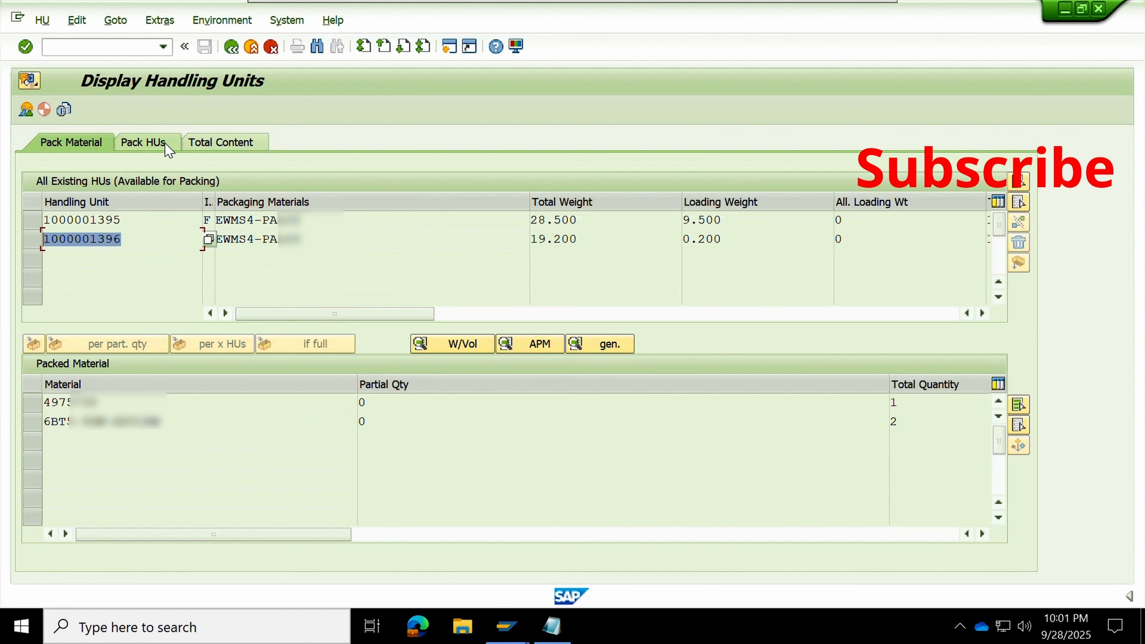
click(238, 144)
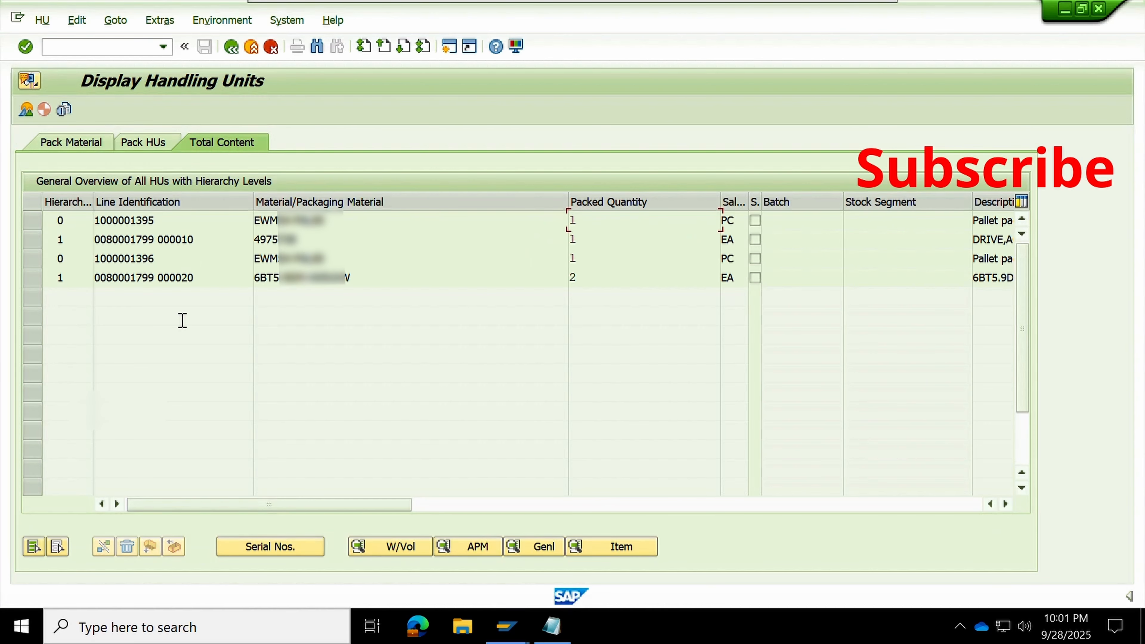
click(230, 46)
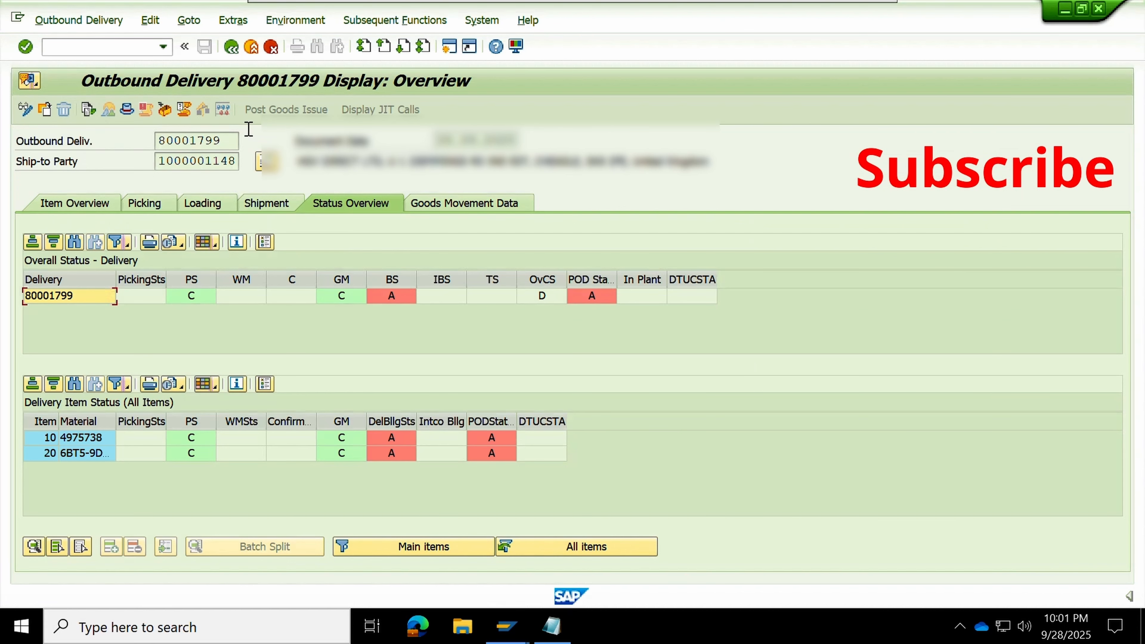
click(108, 110)
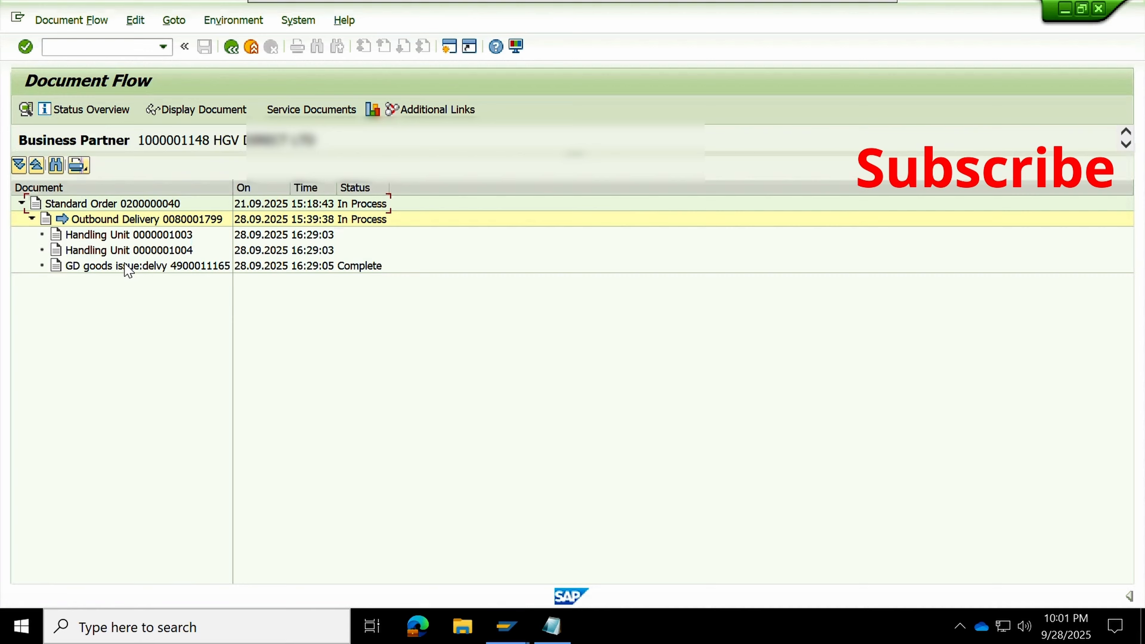
click(128, 266)
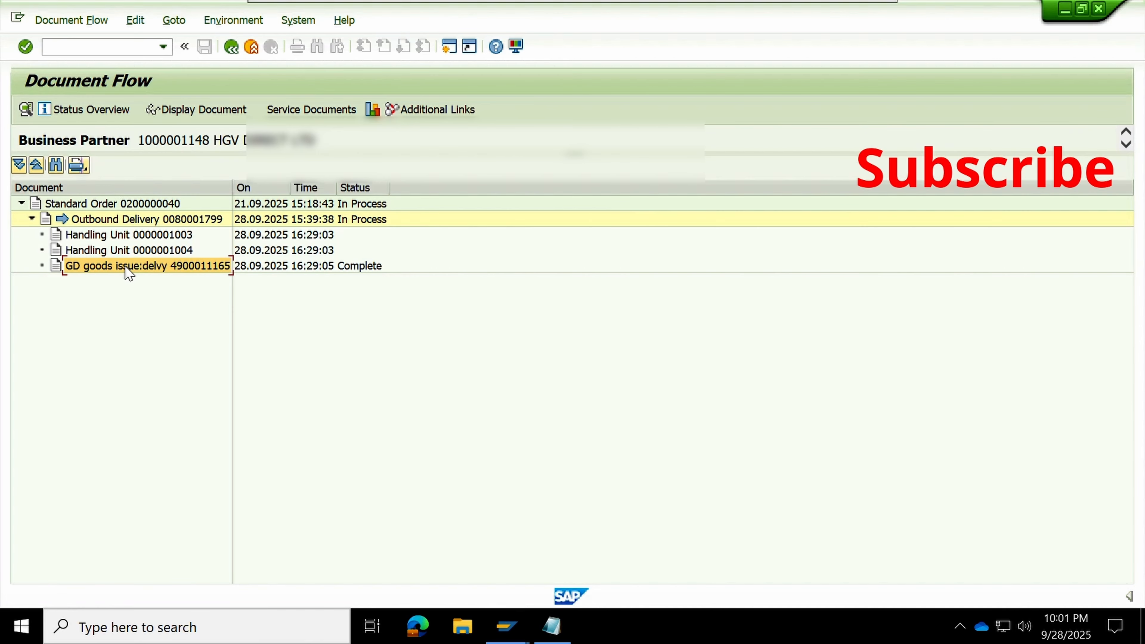
click(124, 238)
click(126, 251)
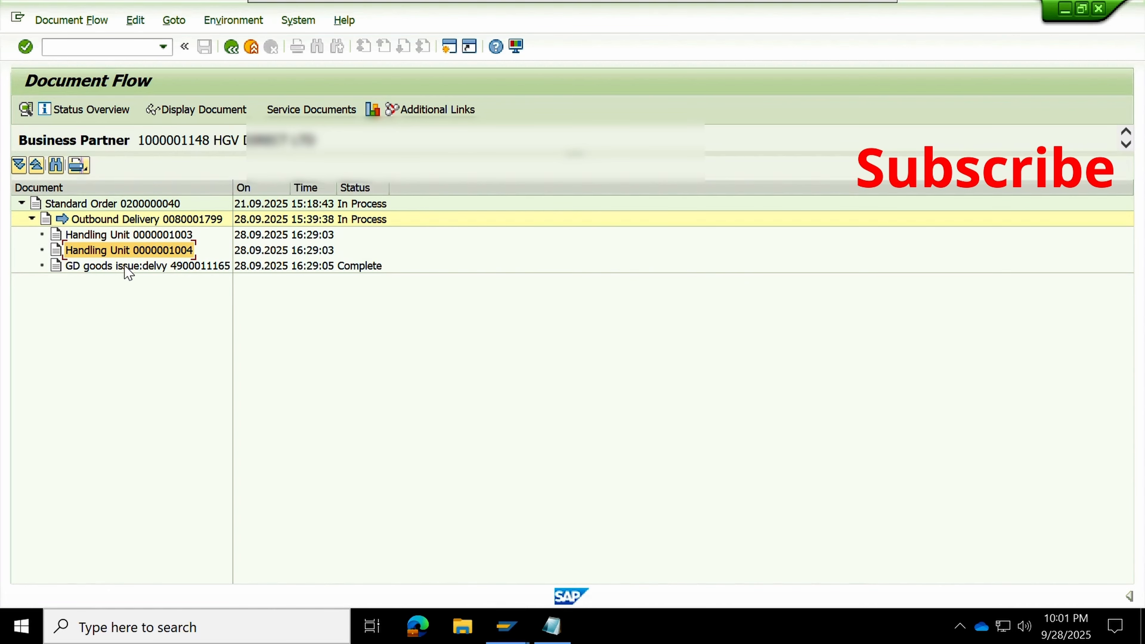
click(127, 266)
click(232, 47)
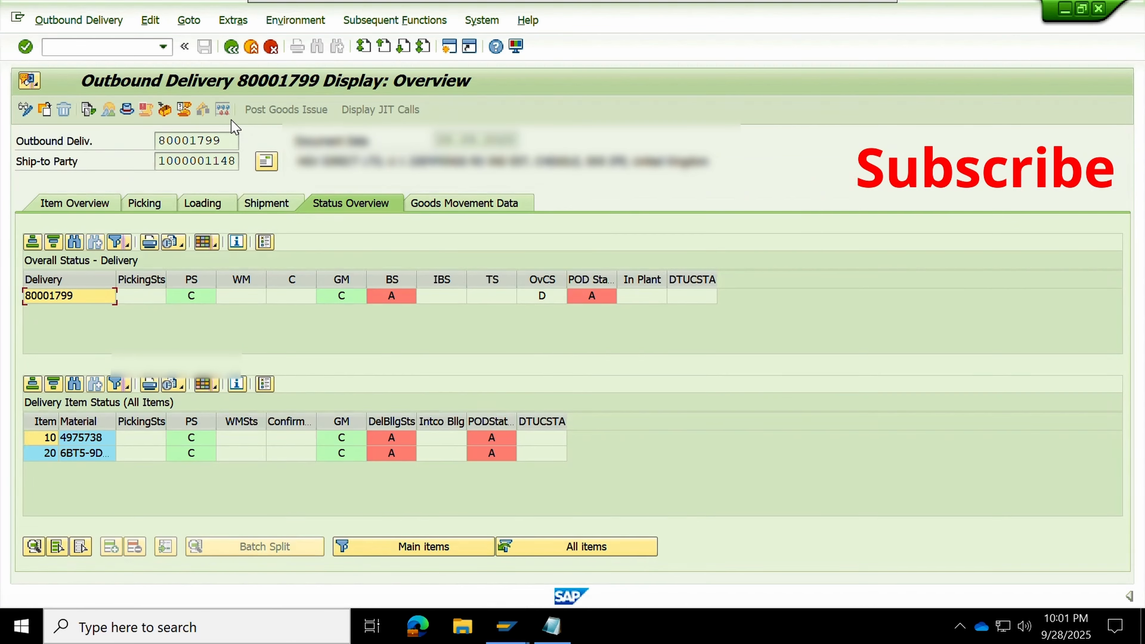
click(75, 204)
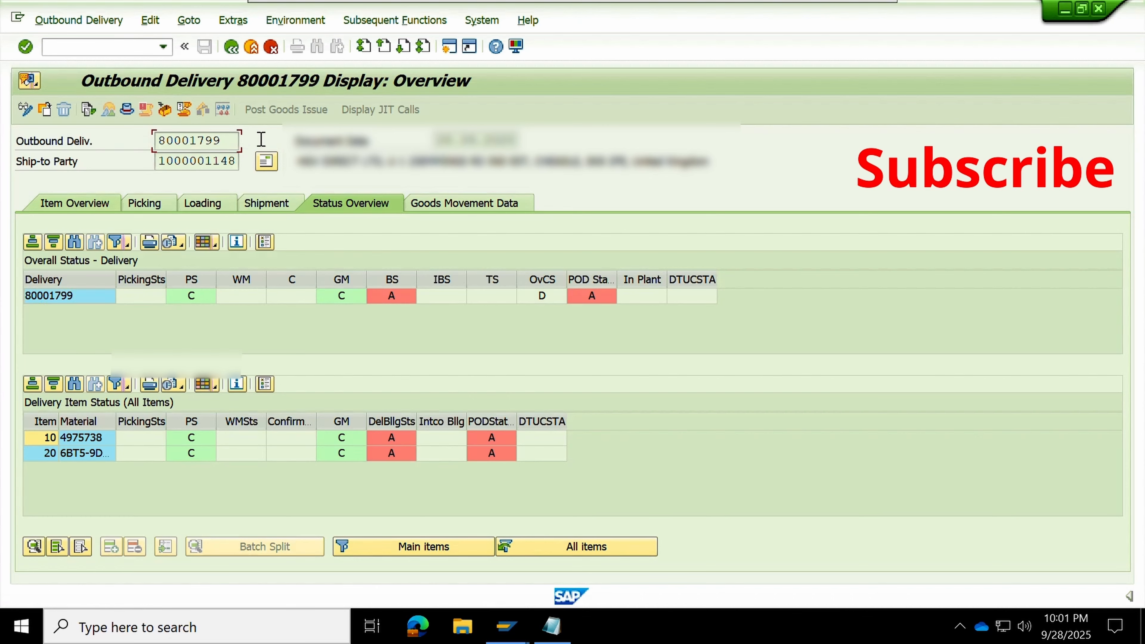